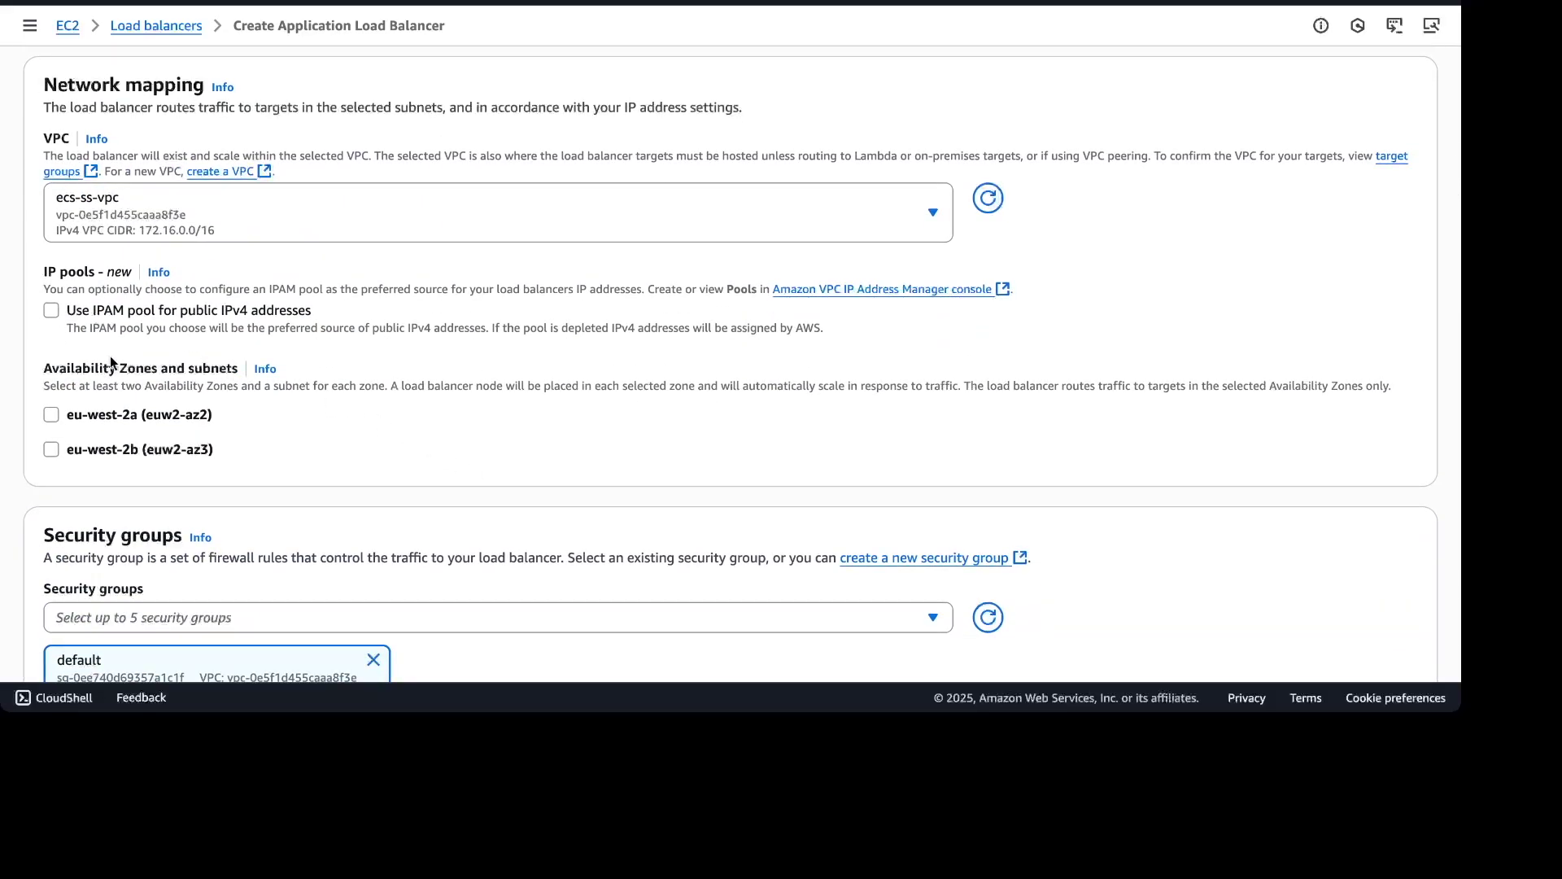
- Map the load balancer to eu-west-2a with subnet ecs-ss-subnet-public-a and to eu-west-2b with subnet ecs-ss-subnet-public-b
left_click(50, 415)
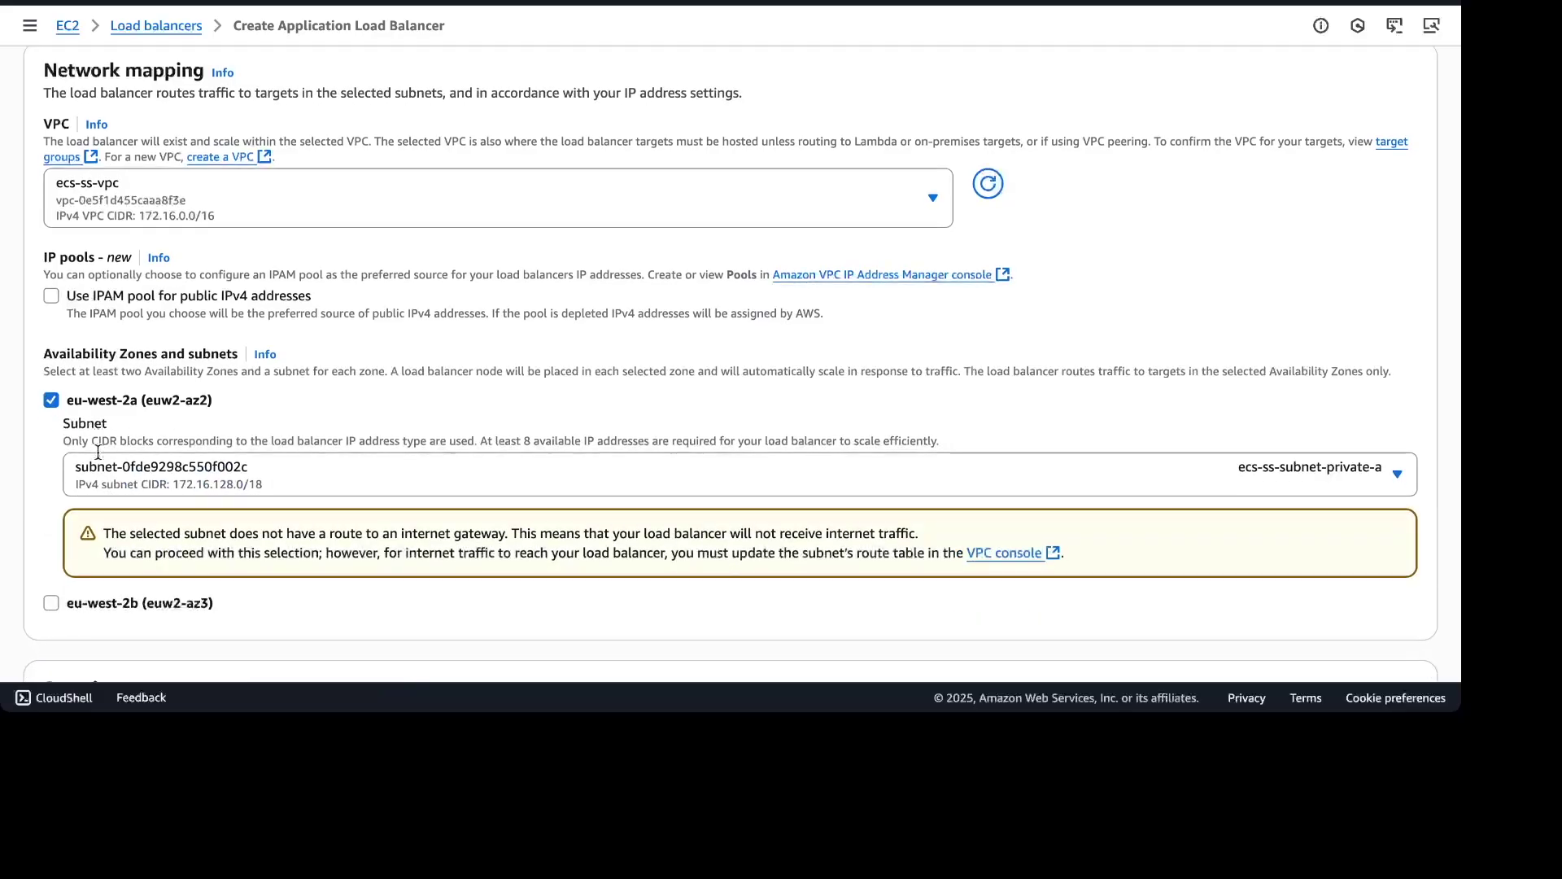
scroll(88, 449, "down", 1)
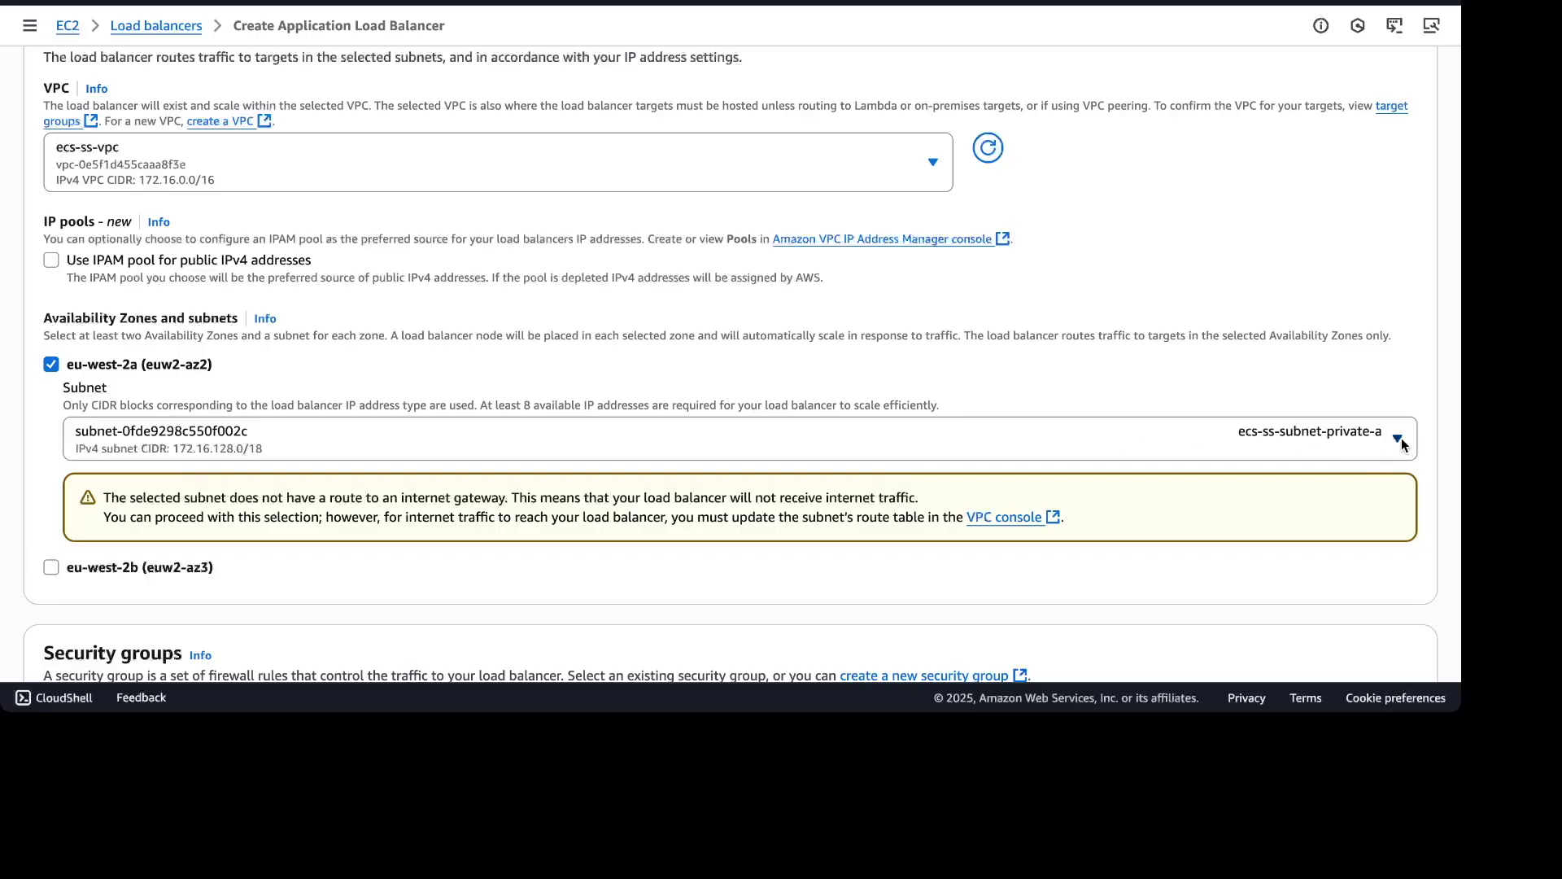
left_click(735, 446)
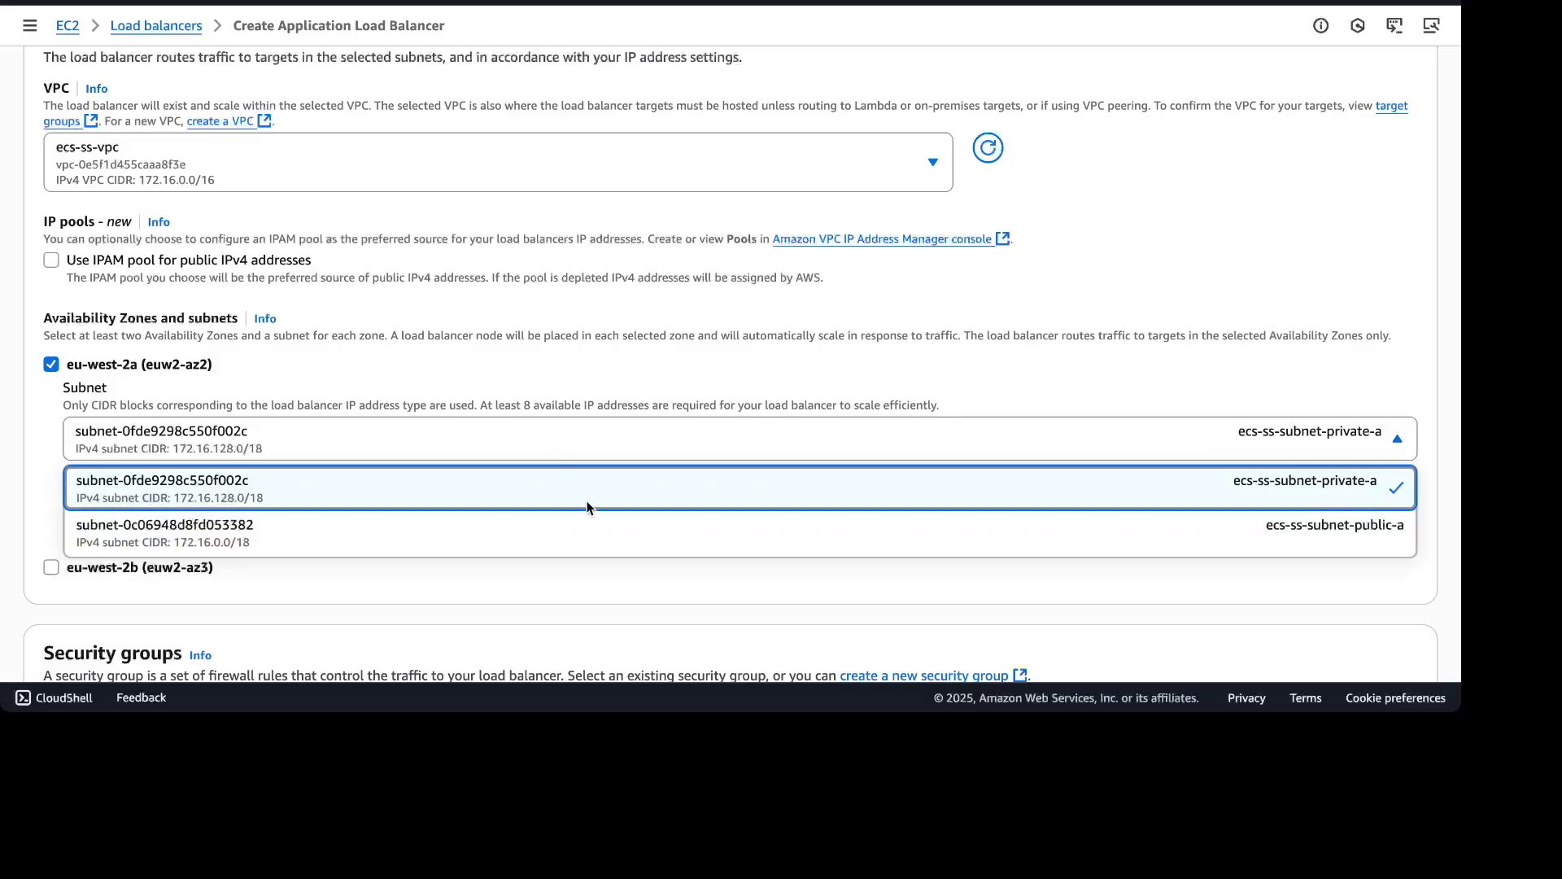
left_click(342, 535)
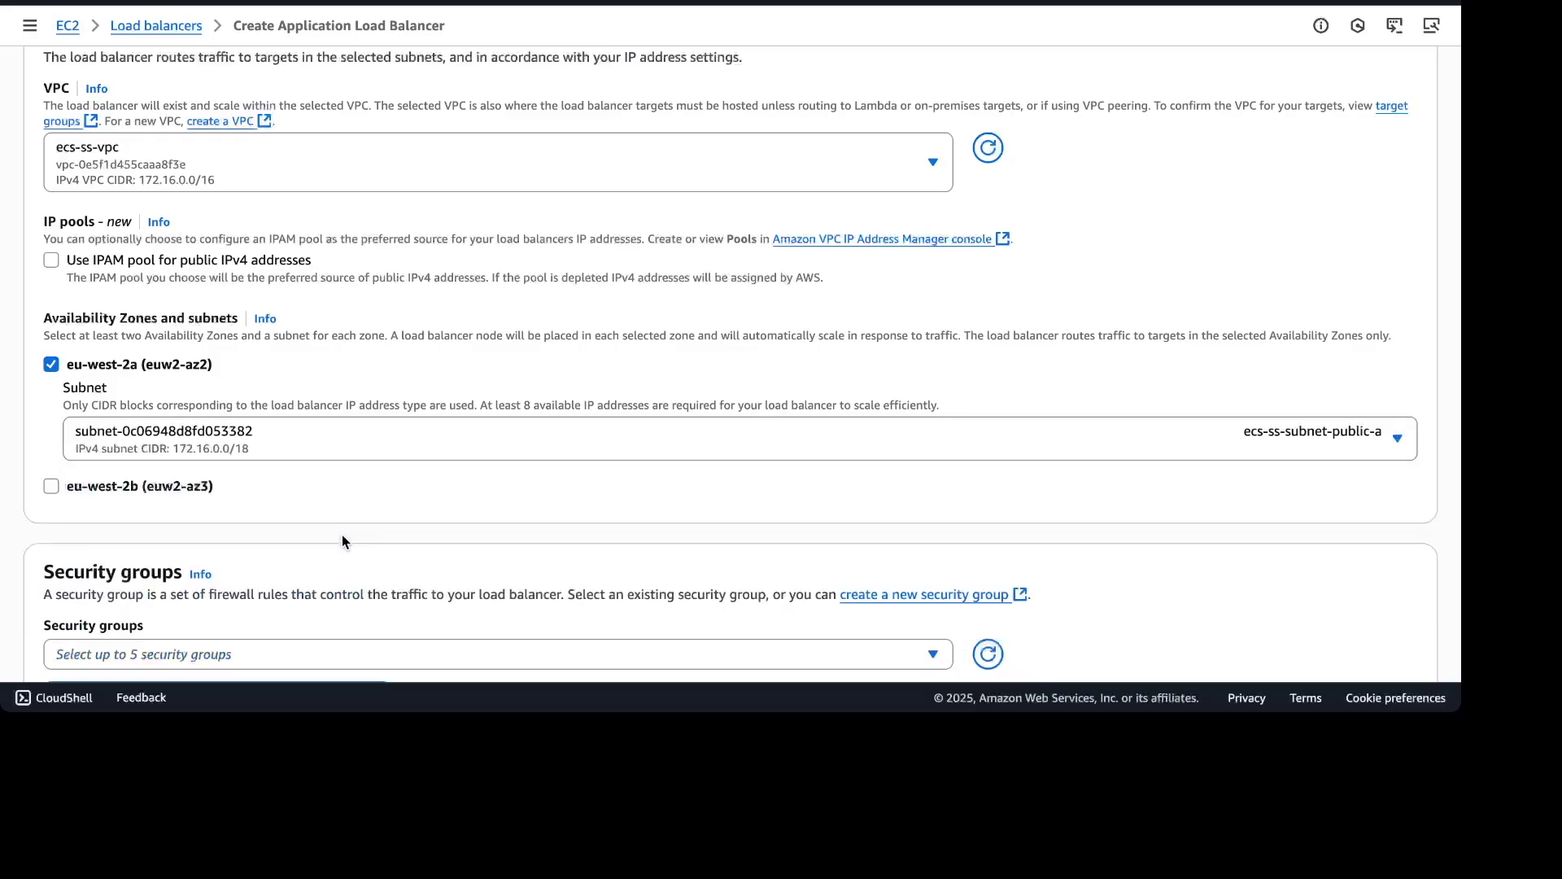
left_click(50, 486)
scroll(445, 472, "down", 2)
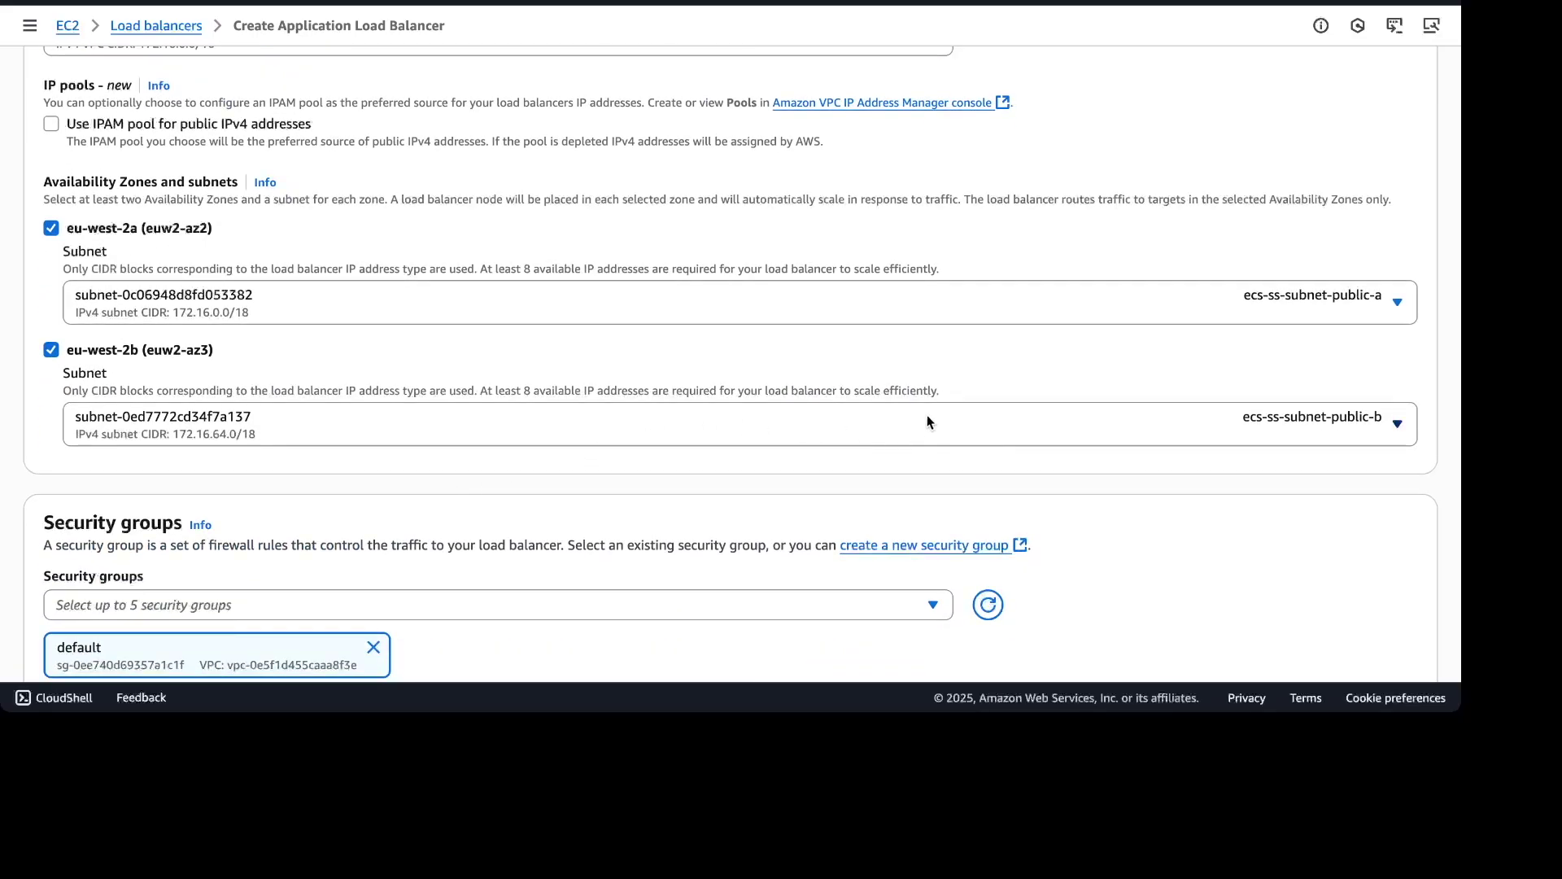
- Start a new security group for the load balancer and name it ecs-ss-alb-sg
scroll(928, 422, "down", 4)
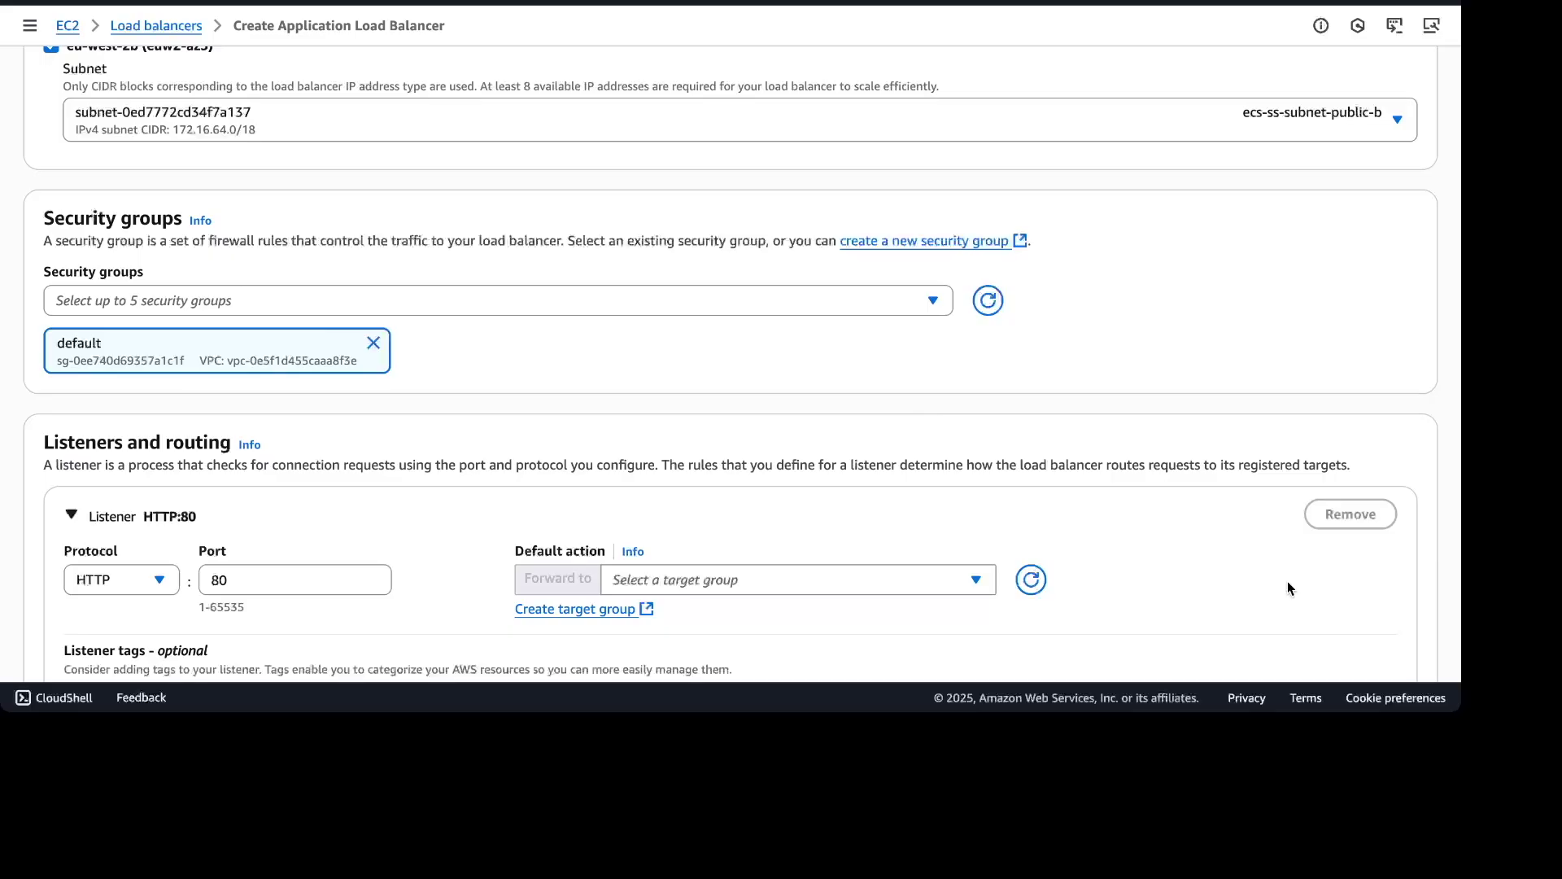
left_click(911, 242)
scroll(325, 162, "down", 4)
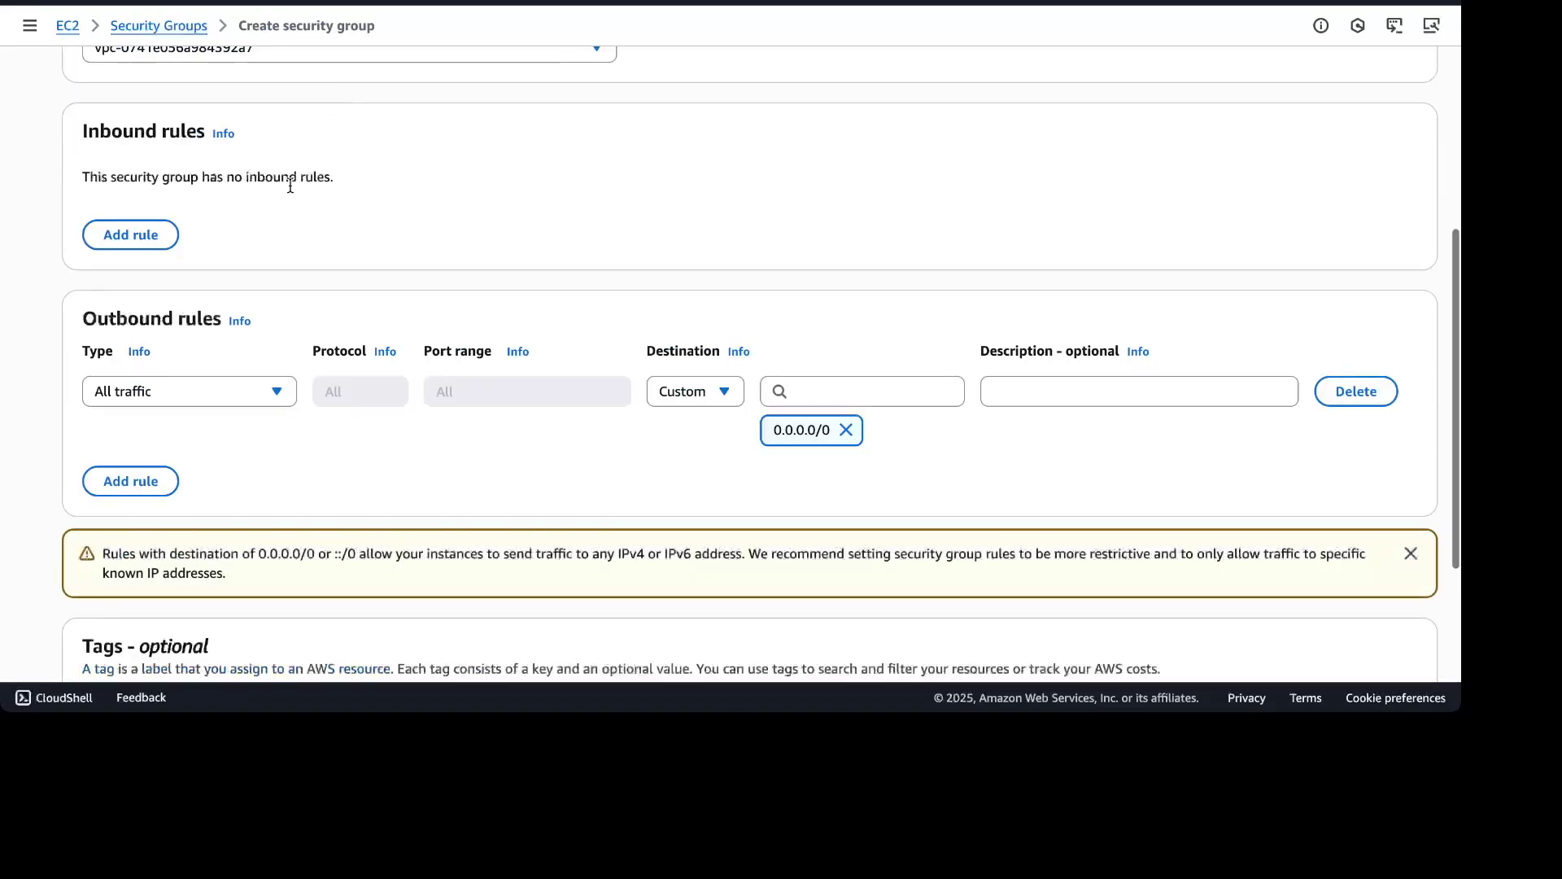
scroll(366, 210, "up", 4)
left_click(306, 212)
type("ecs-ss-")
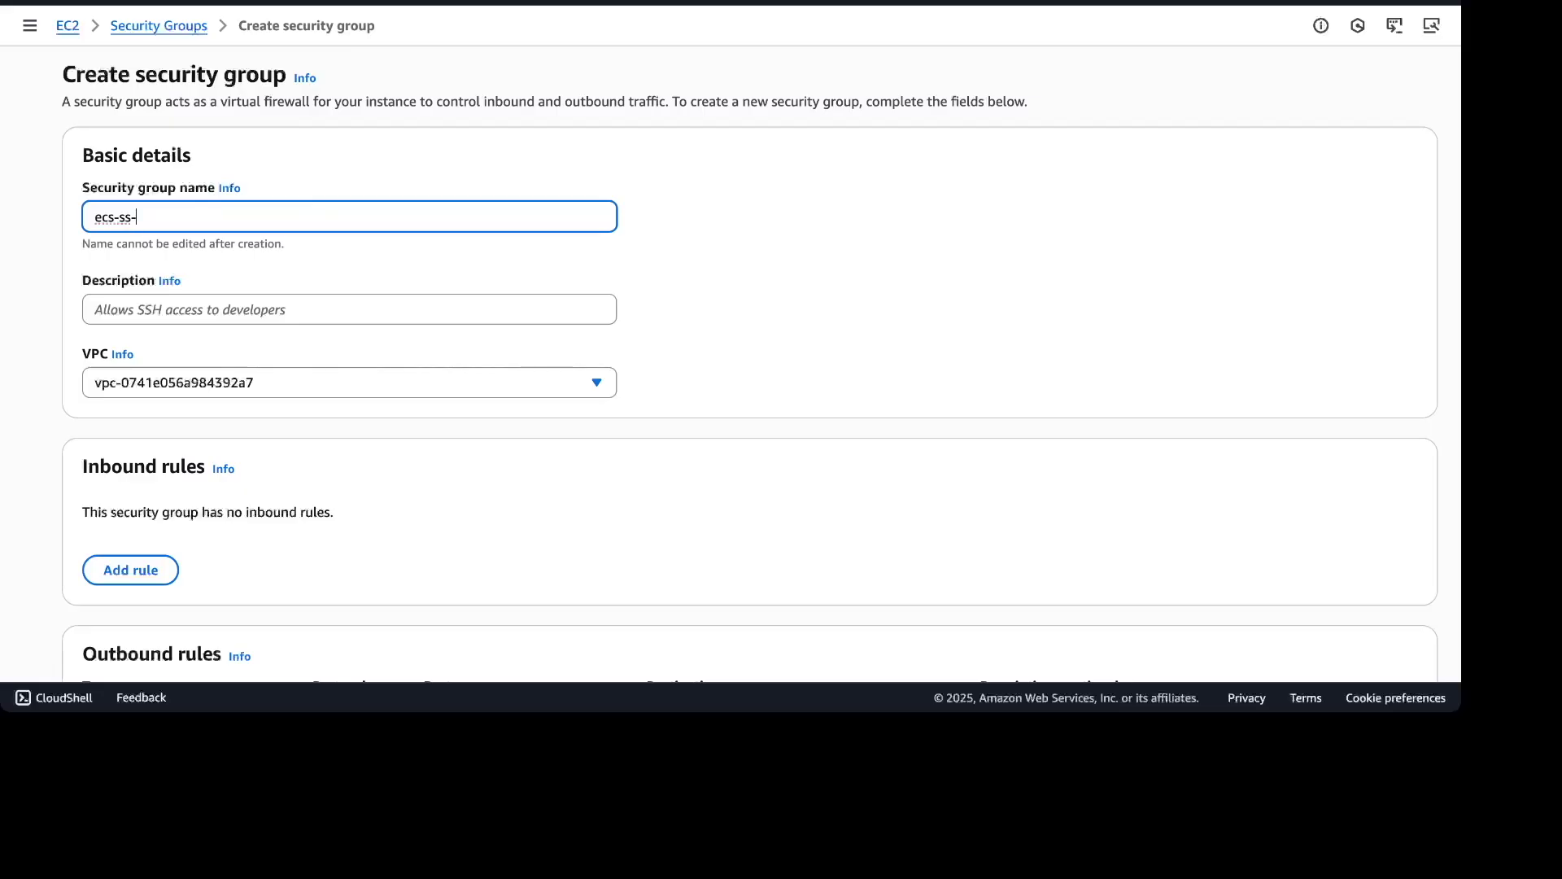
type("alb-sg")
- Describe the security group as "SG for the ALB" and place it in the ecs-ss-vpc VPC
left_click(463, 309)
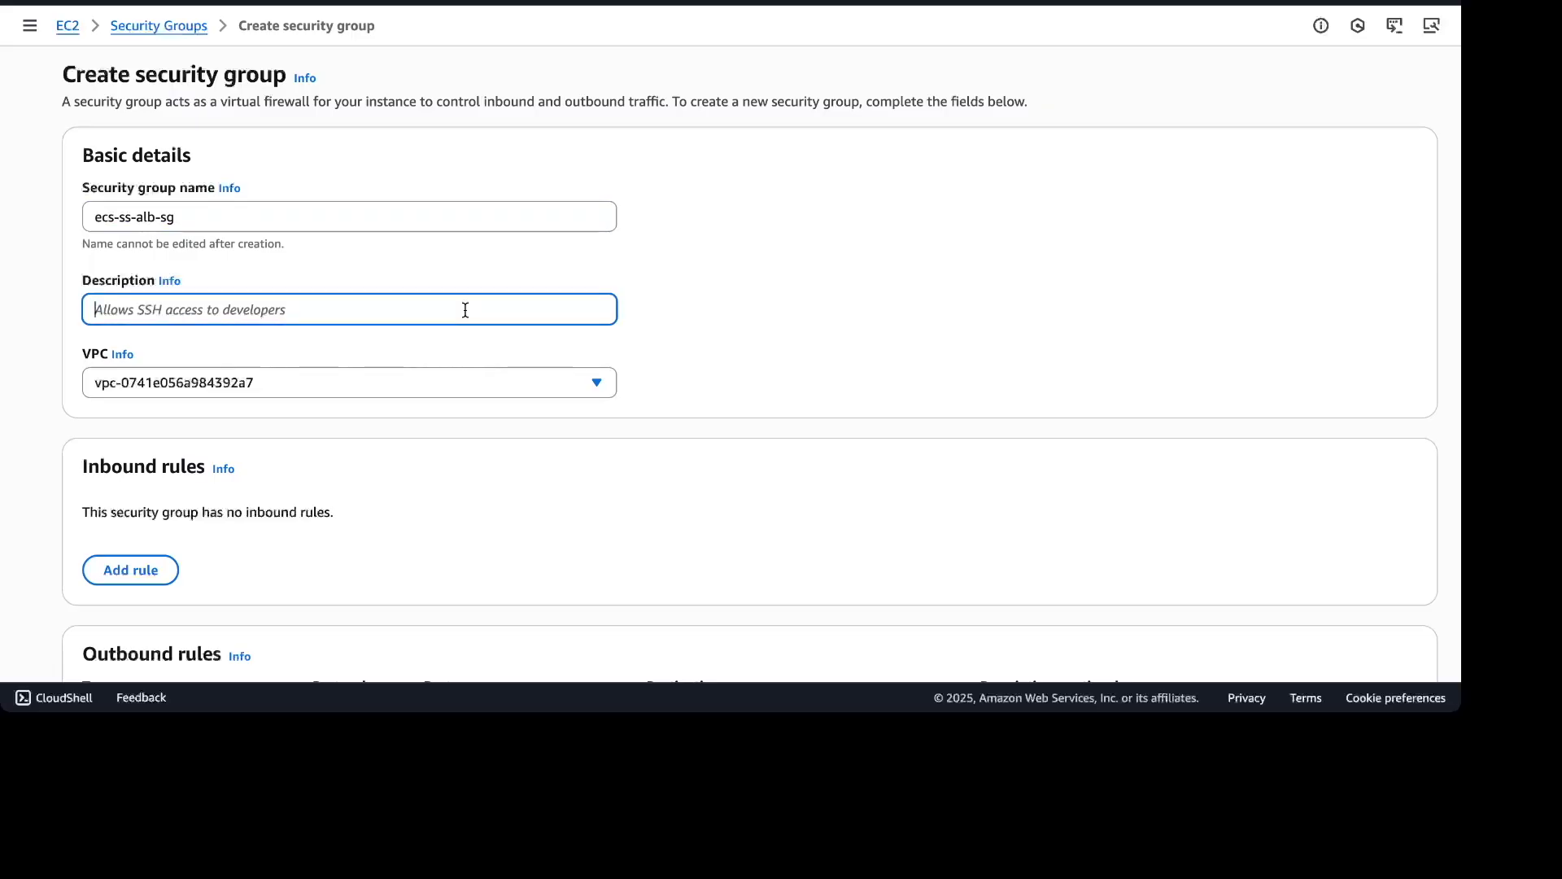
type("SG for th")
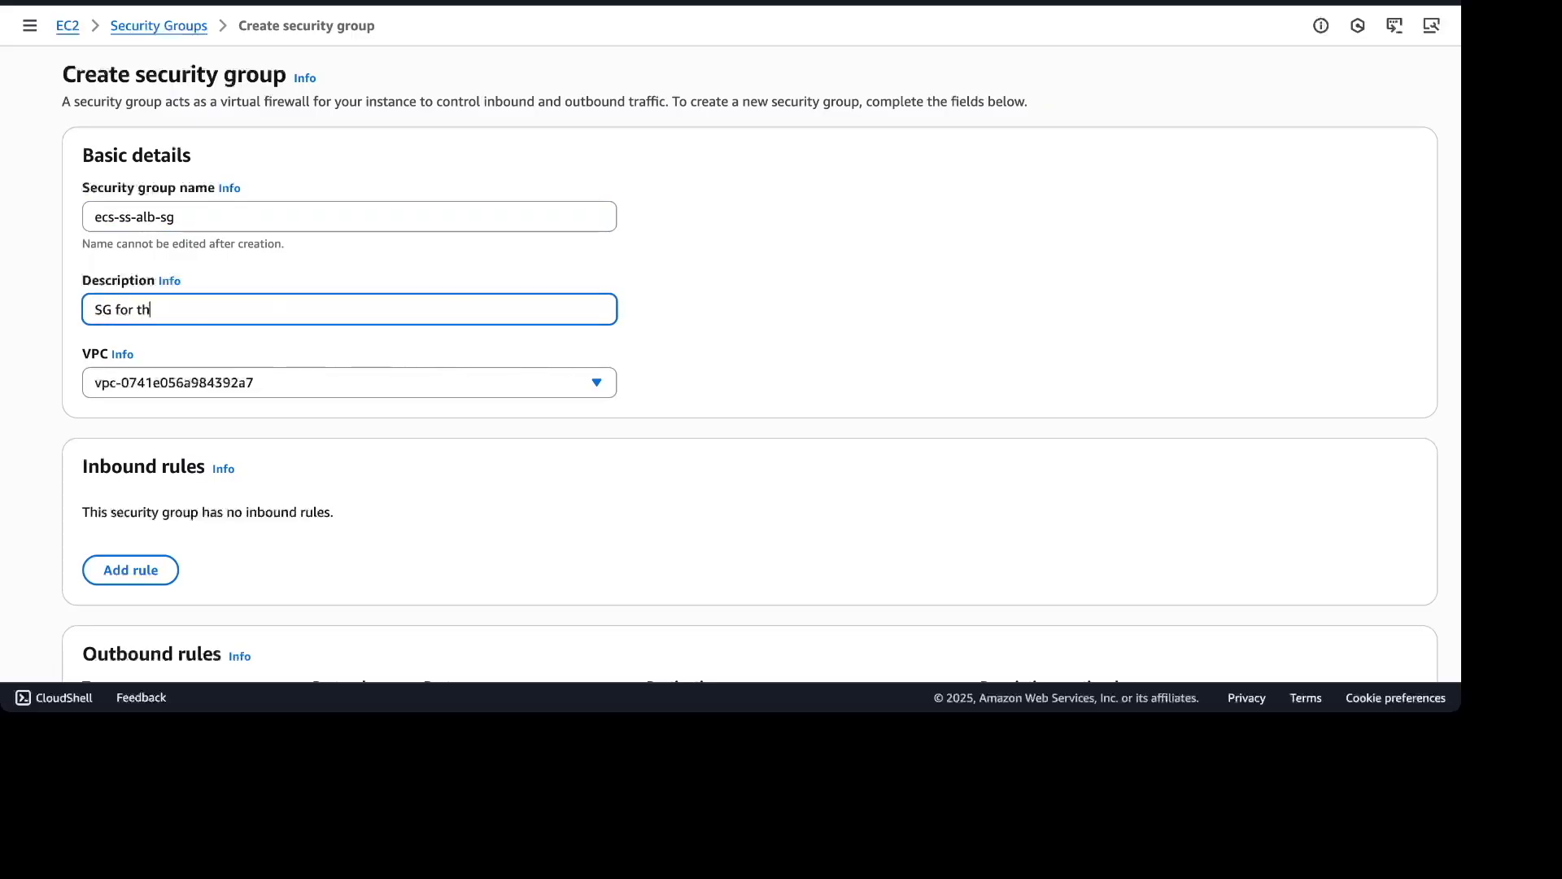
type("e ALB")
left_click(595, 382)
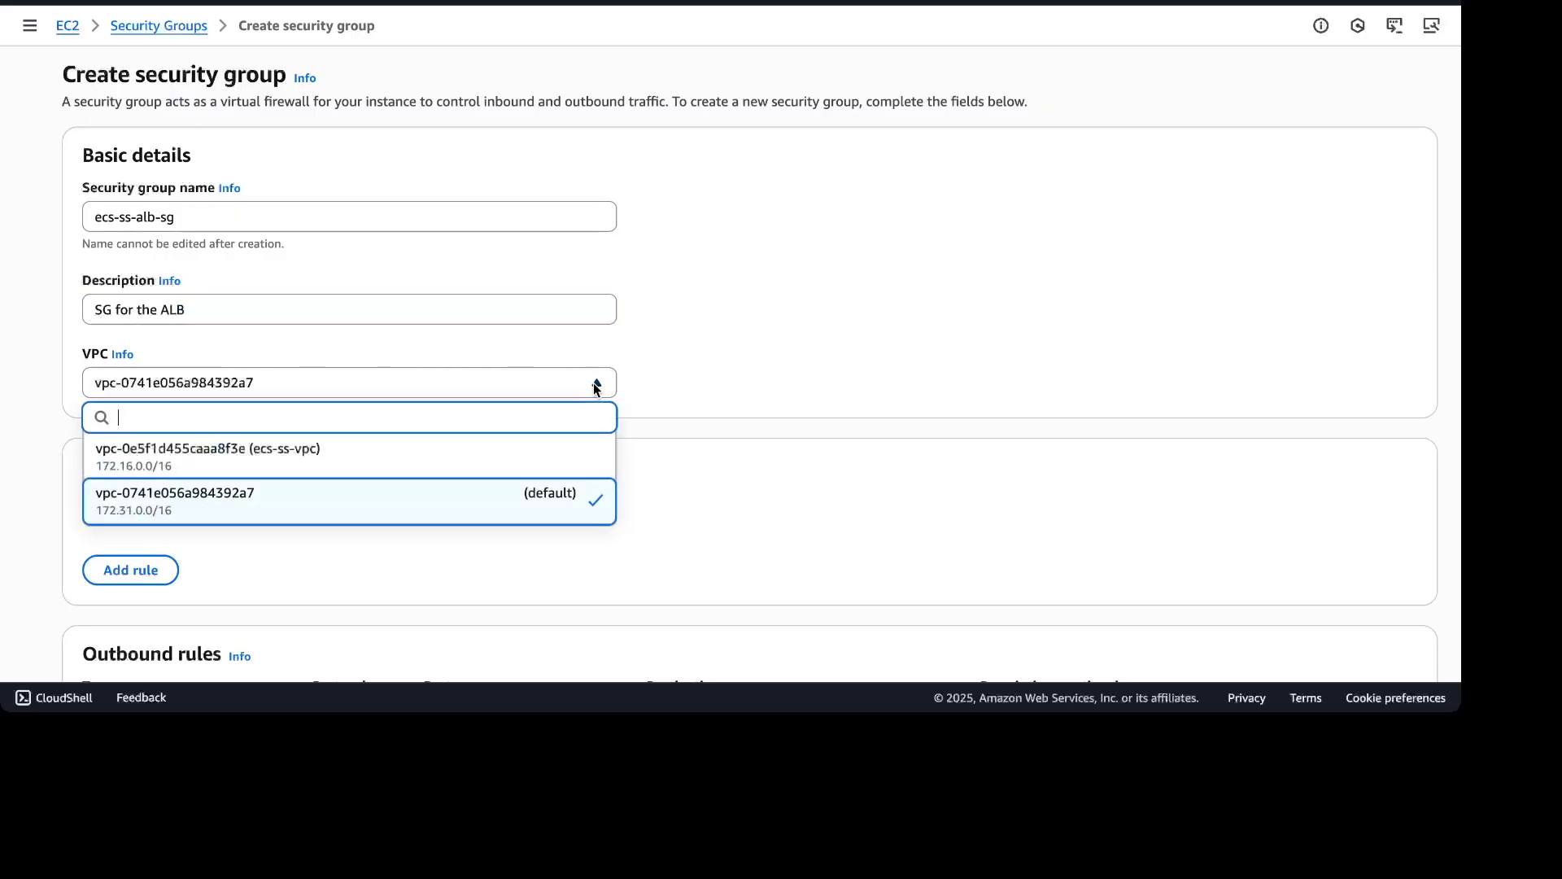
left_click(378, 467)
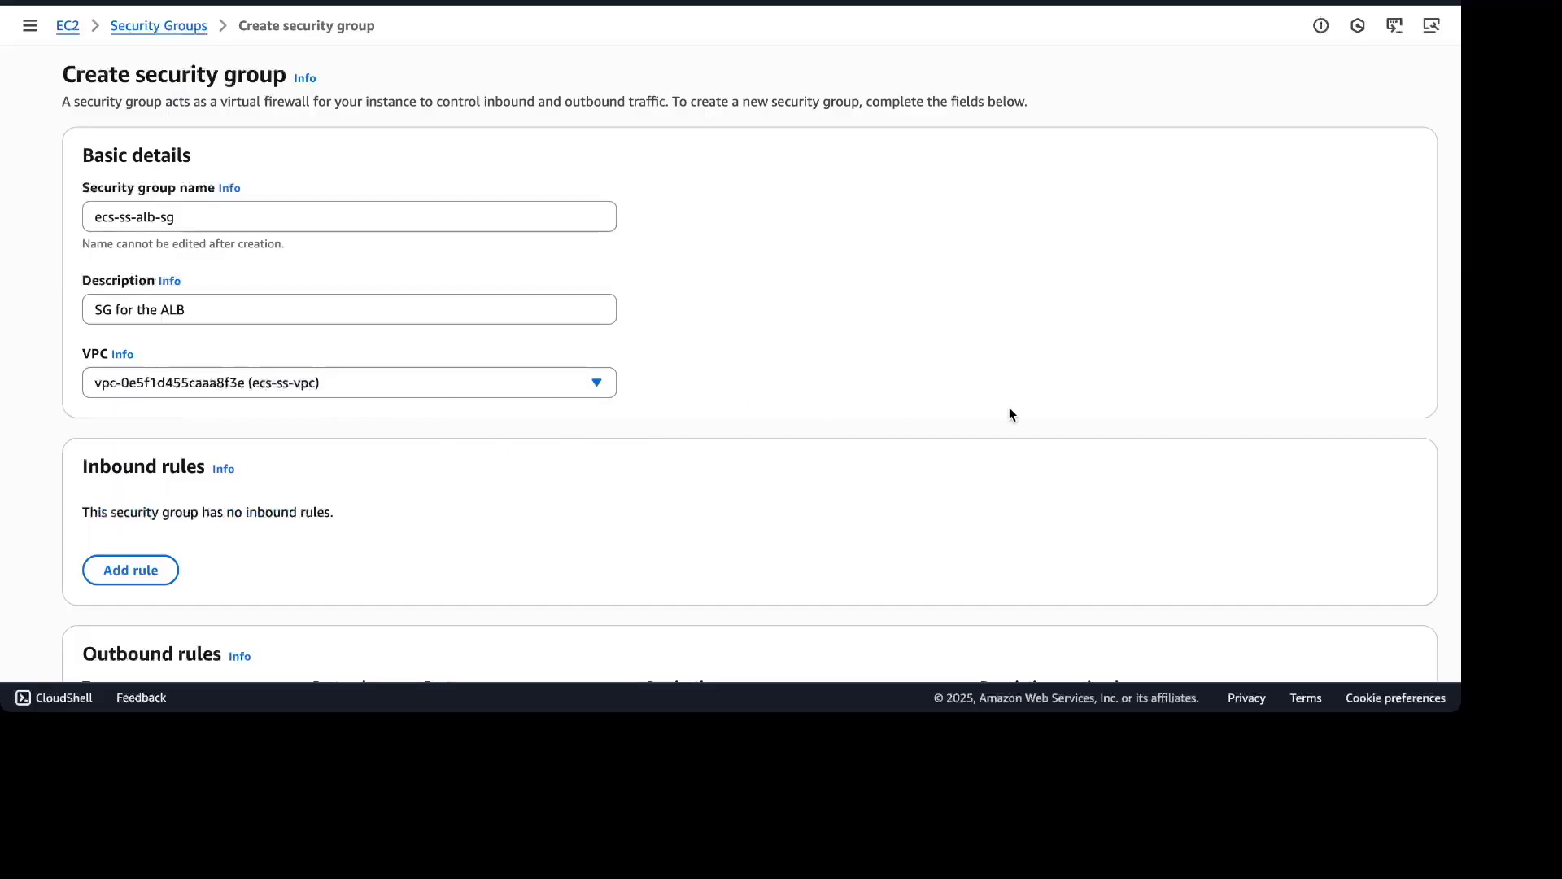
- Add an inbound rule allowing HTTP traffic from source 0.0.0.0/0
scroll(1009, 406, "down", 4)
scroll(1009, 411, "down", 1)
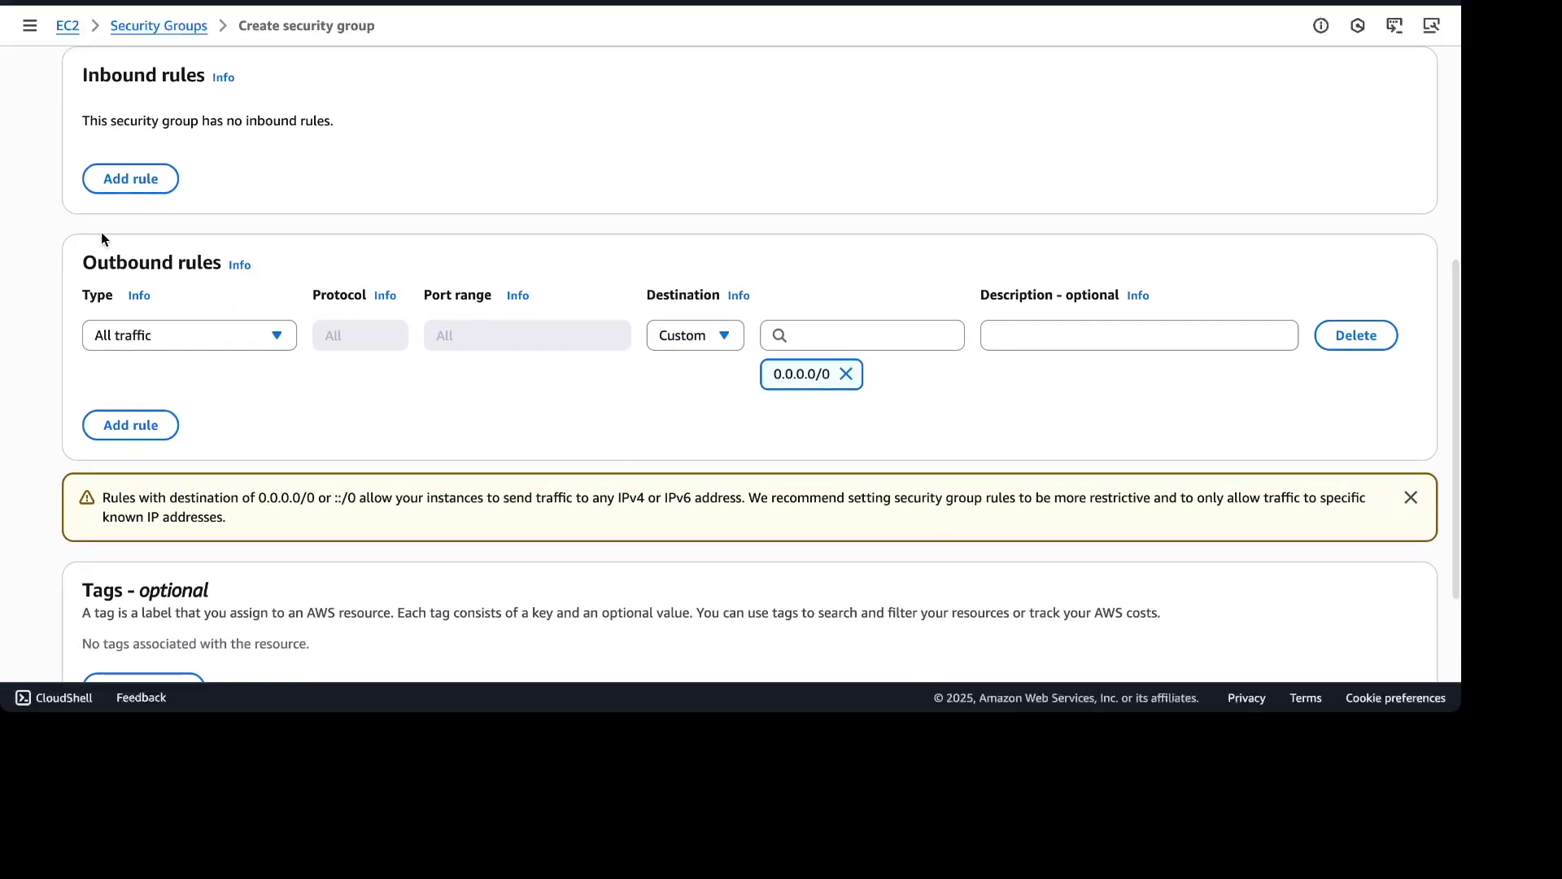
left_click(129, 179)
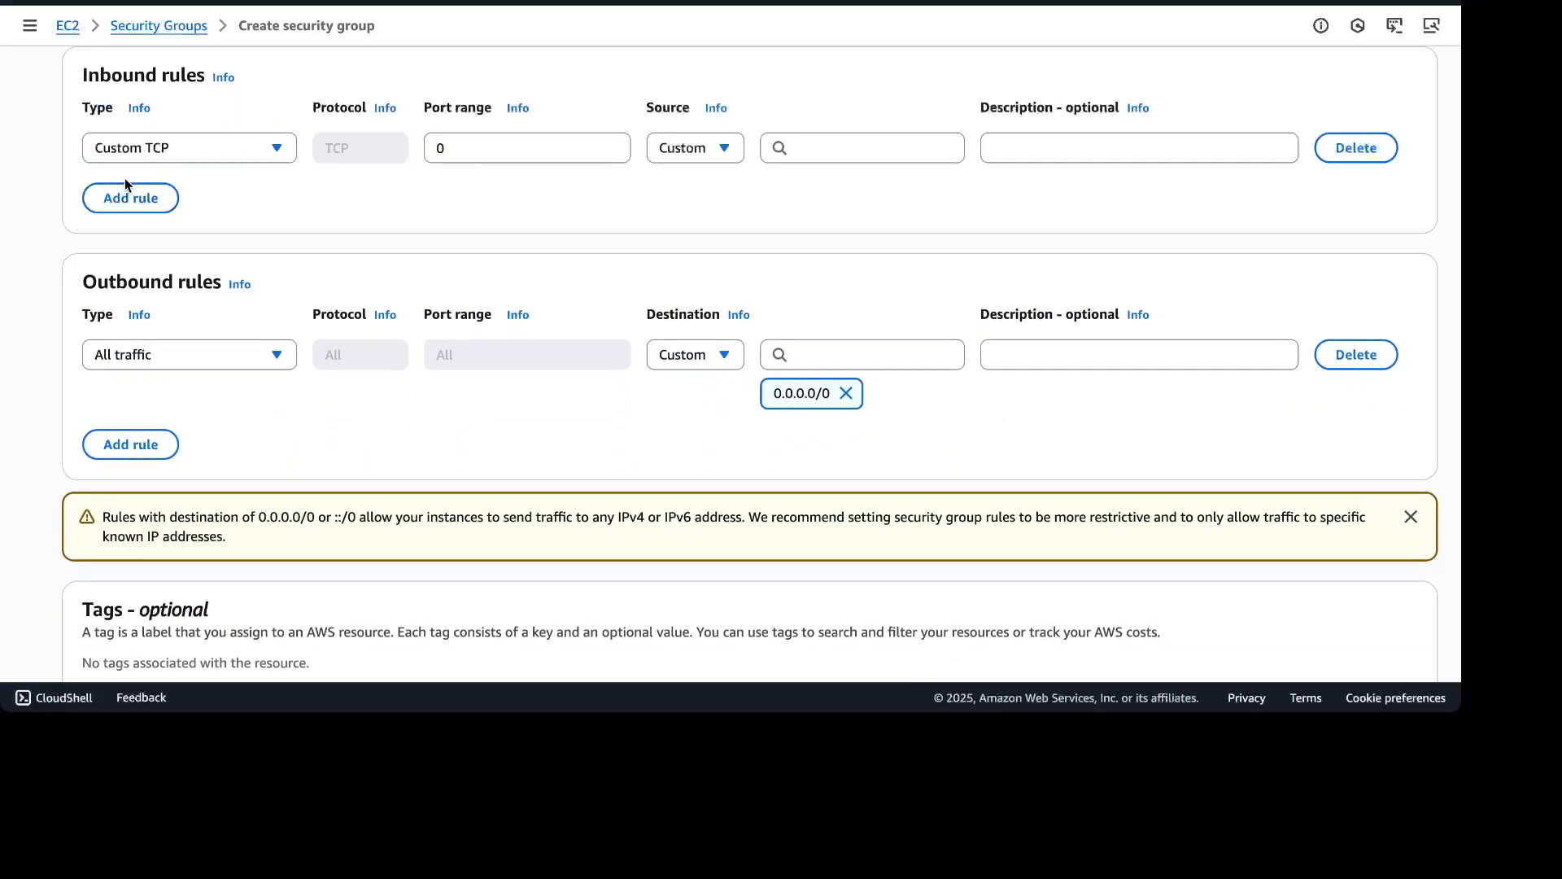
left_click(276, 149)
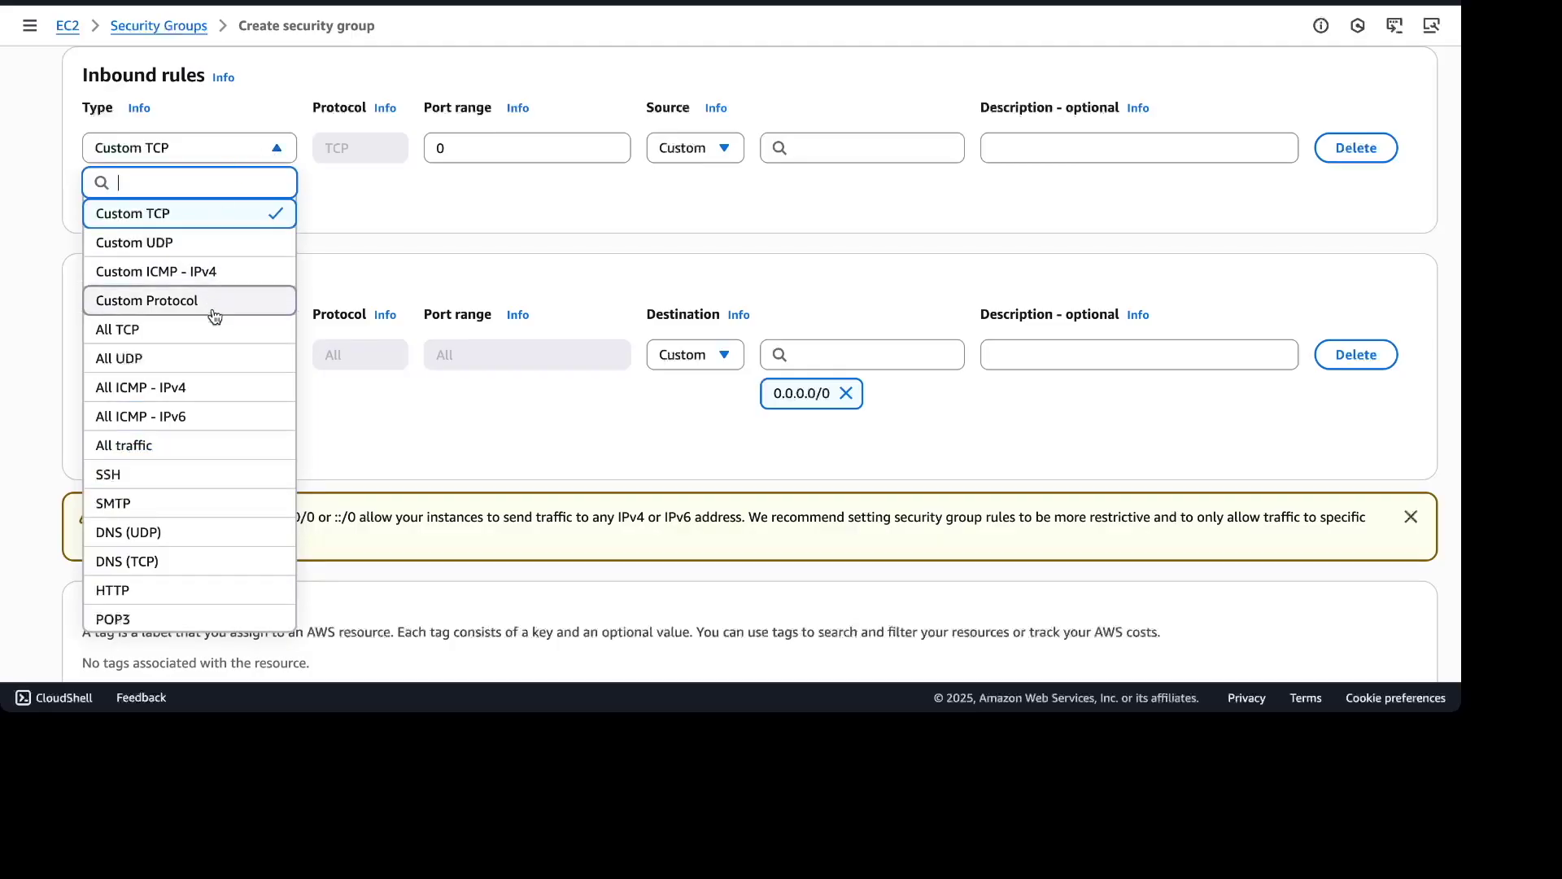
scroll(218, 477, "down", 2)
scroll(220, 475, "down", 3)
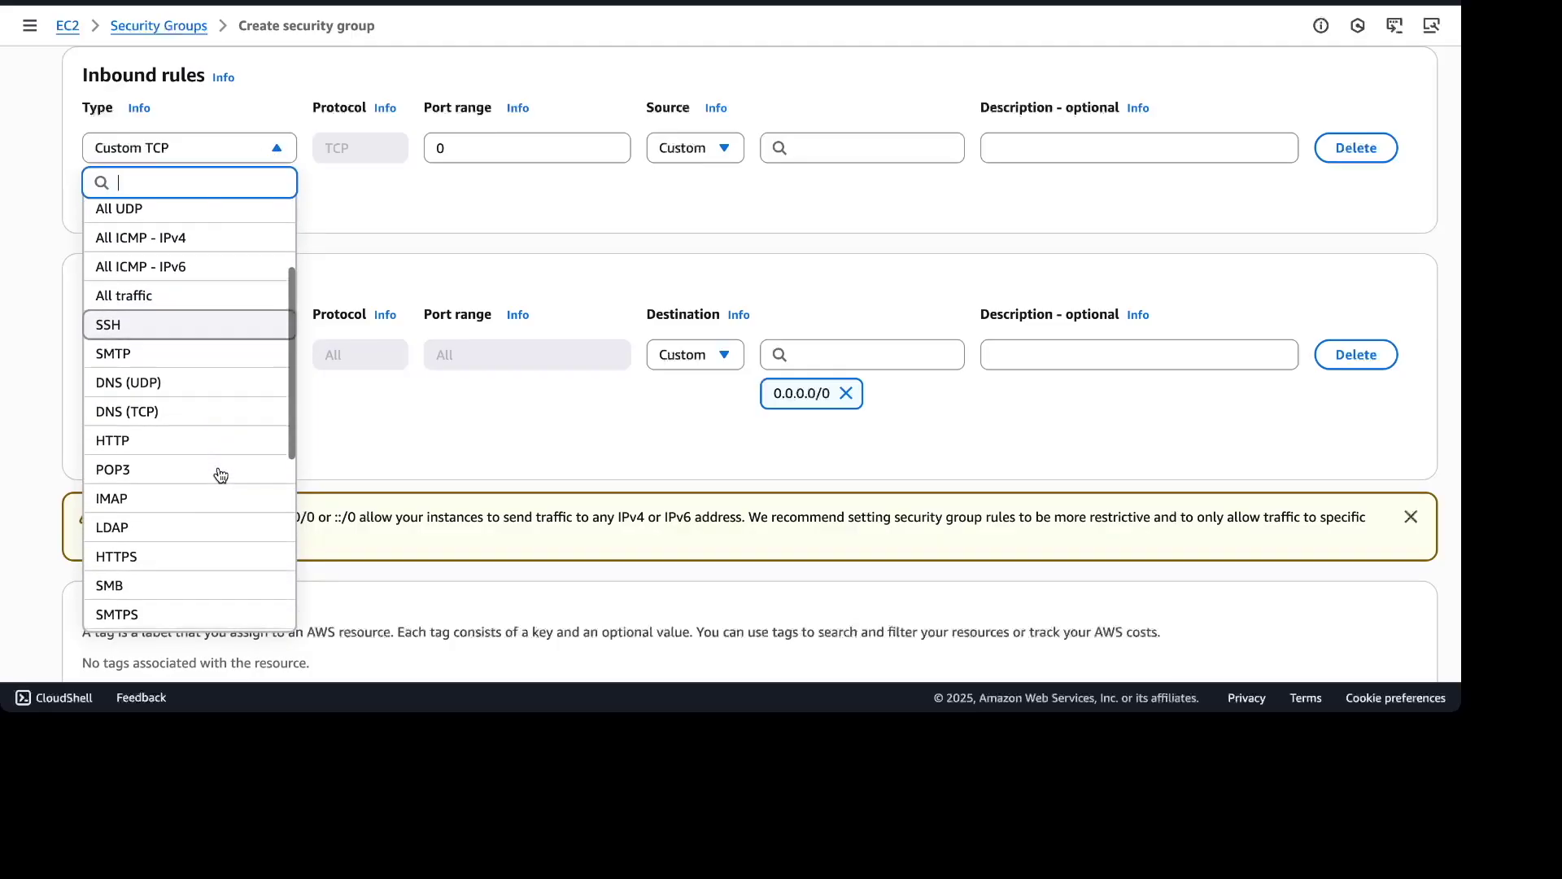
left_click(167, 405)
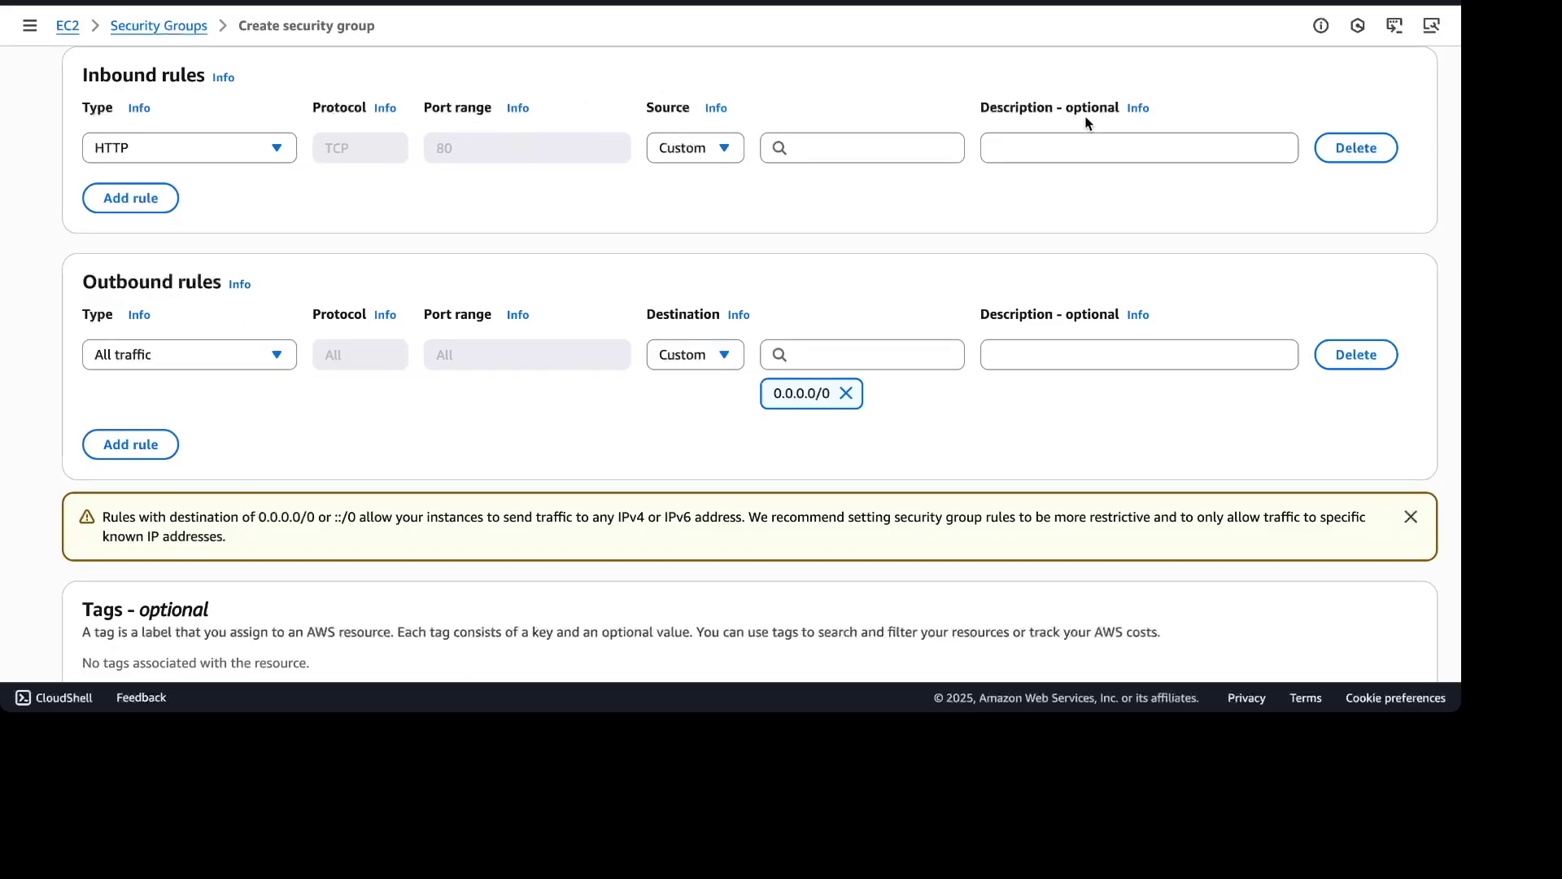
left_click(857, 146)
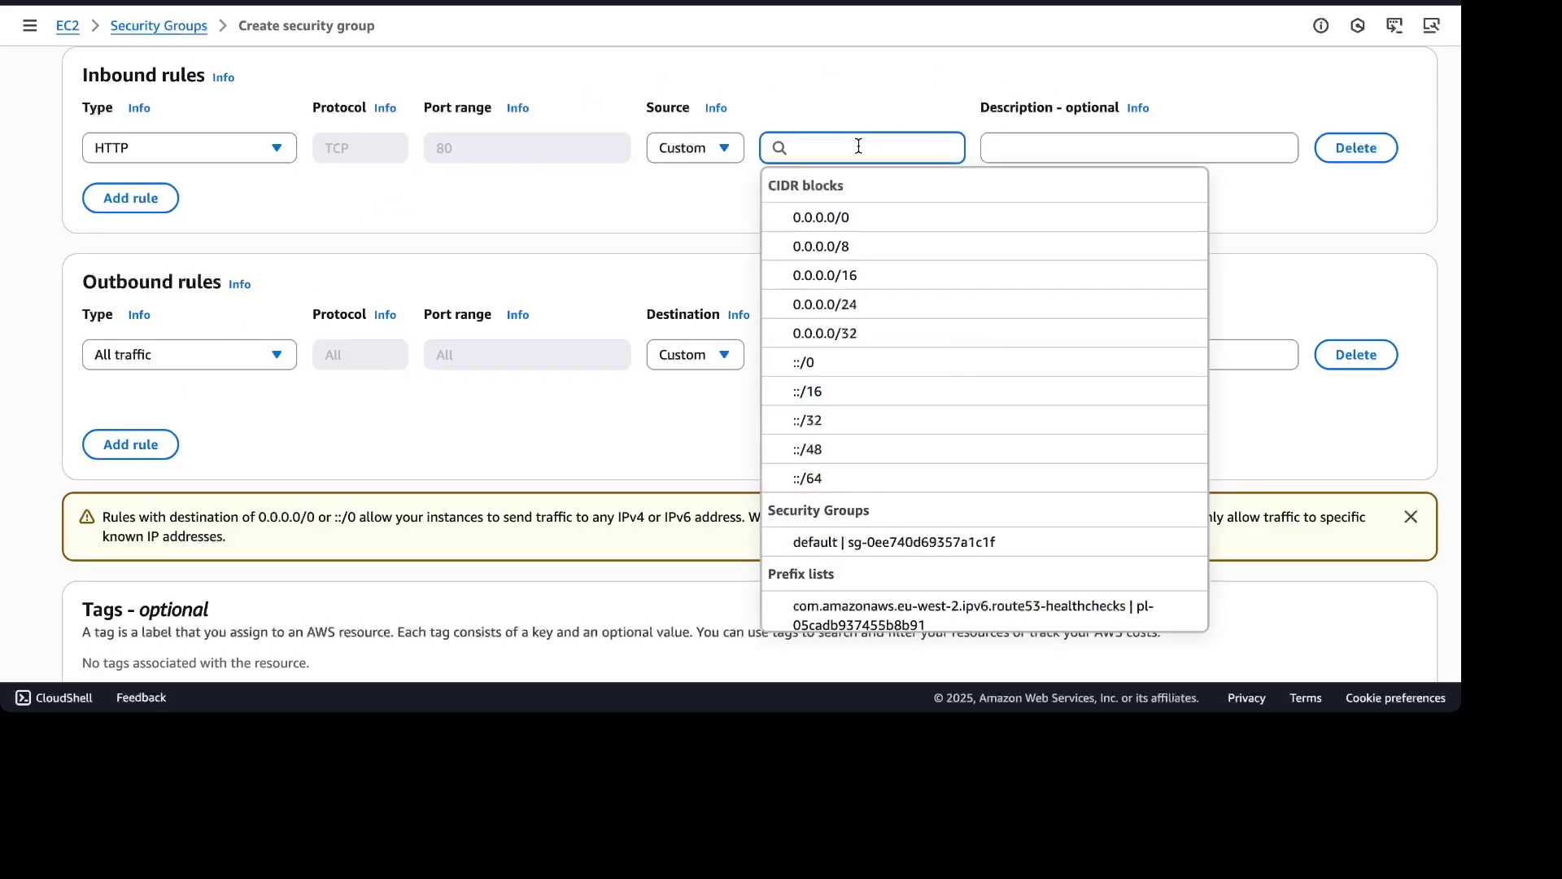
left_click(871, 225)
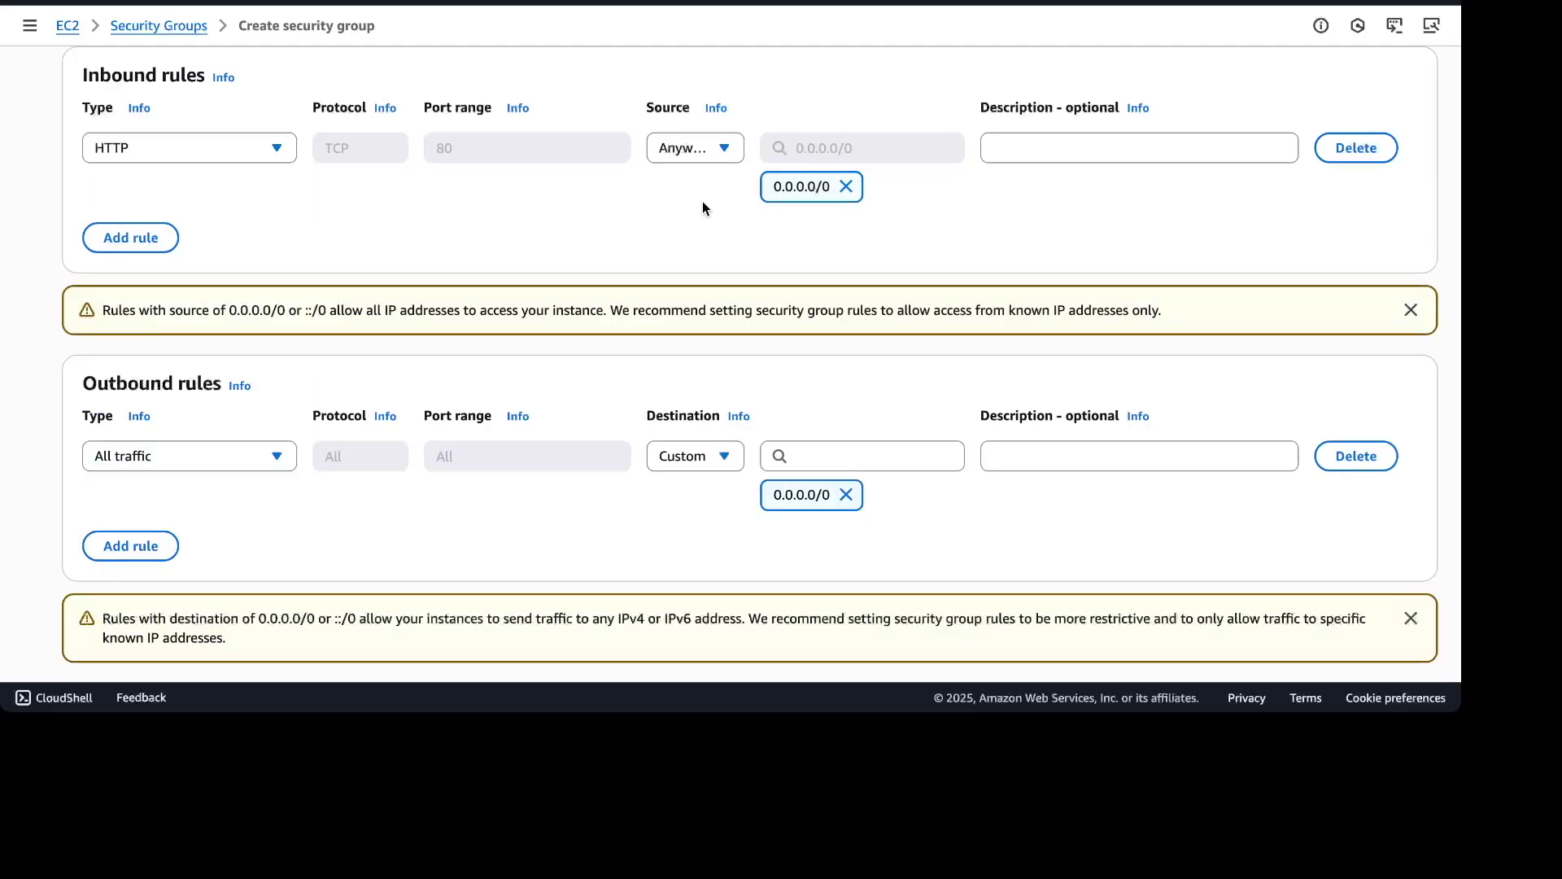
- Add a second inbound rule allowing HTTPS traffic from Anywhere-IPv4, and create the security group
left_click(139, 237)
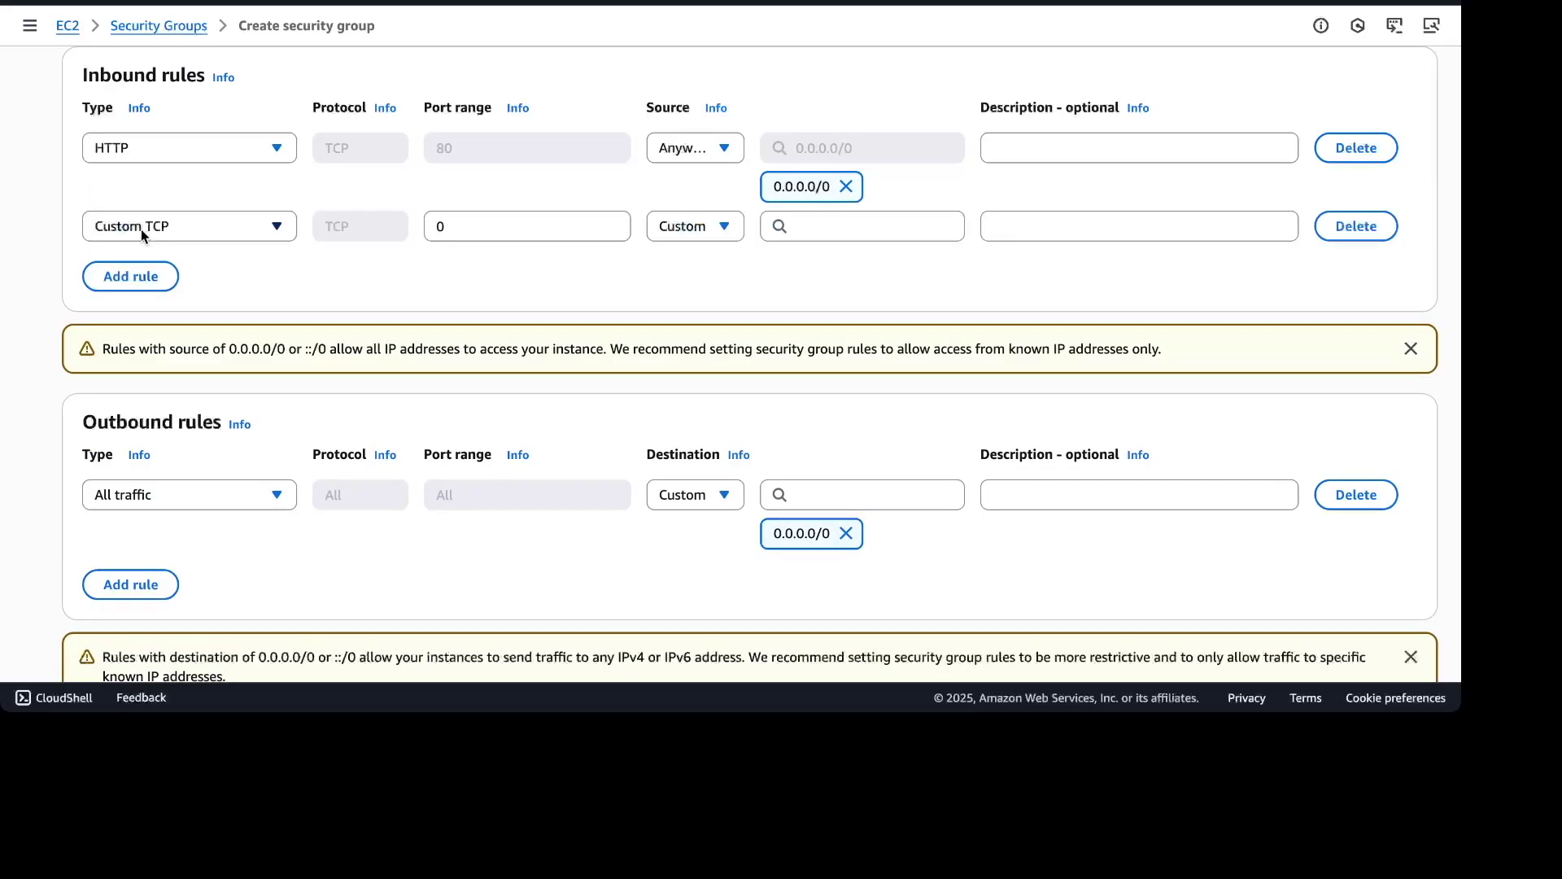
left_click(276, 227)
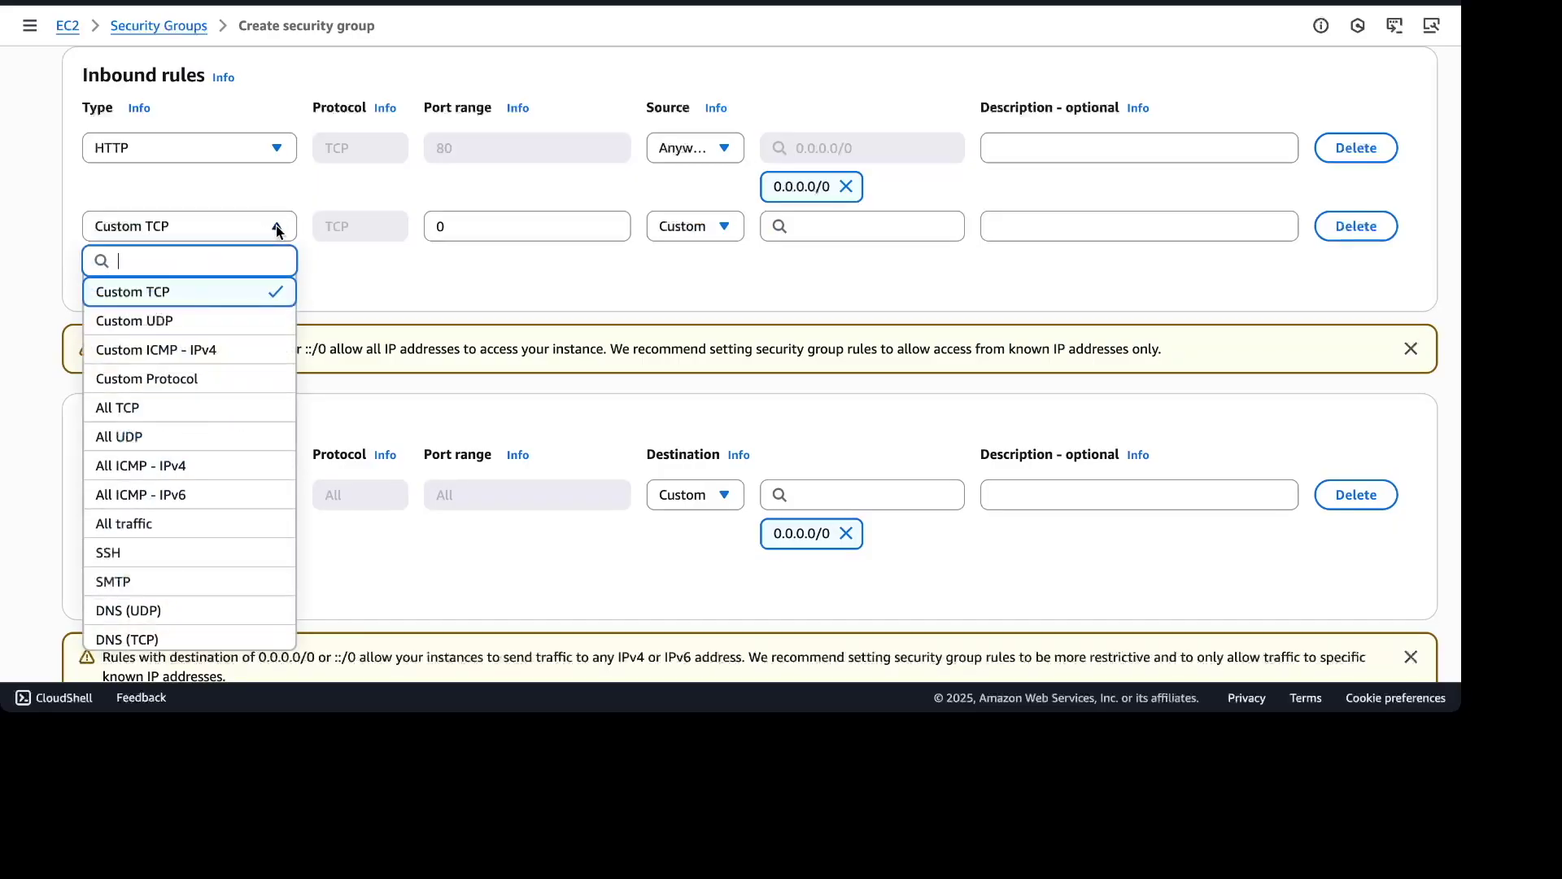
scroll(236, 456, "down", 1)
scroll(242, 485, "down", 5)
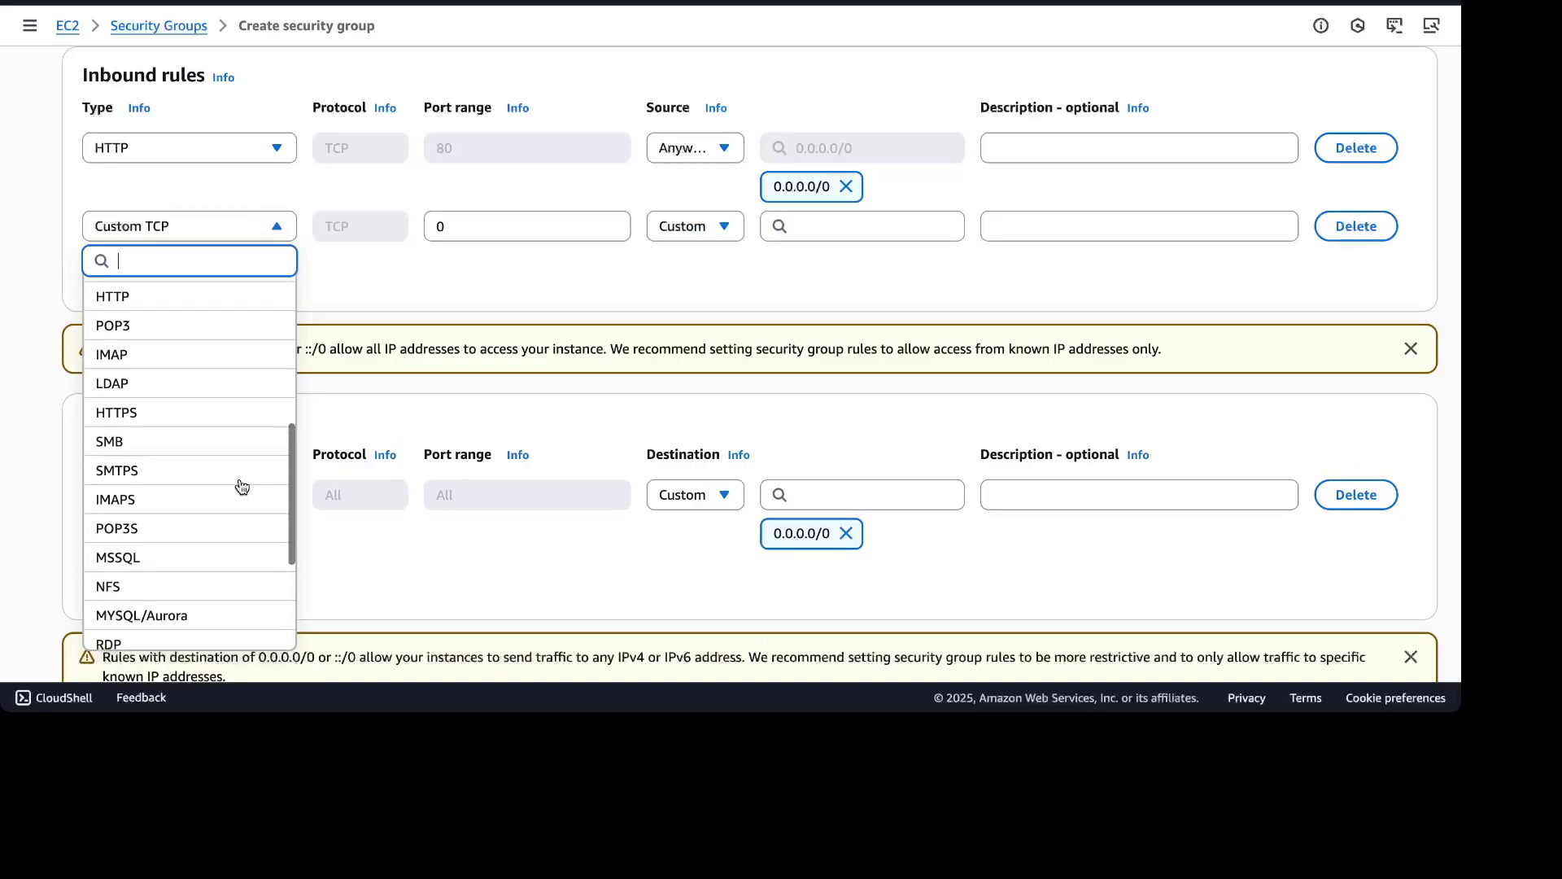
scroll(139, 488, "down", 2)
scroll(143, 486, "up", 2)
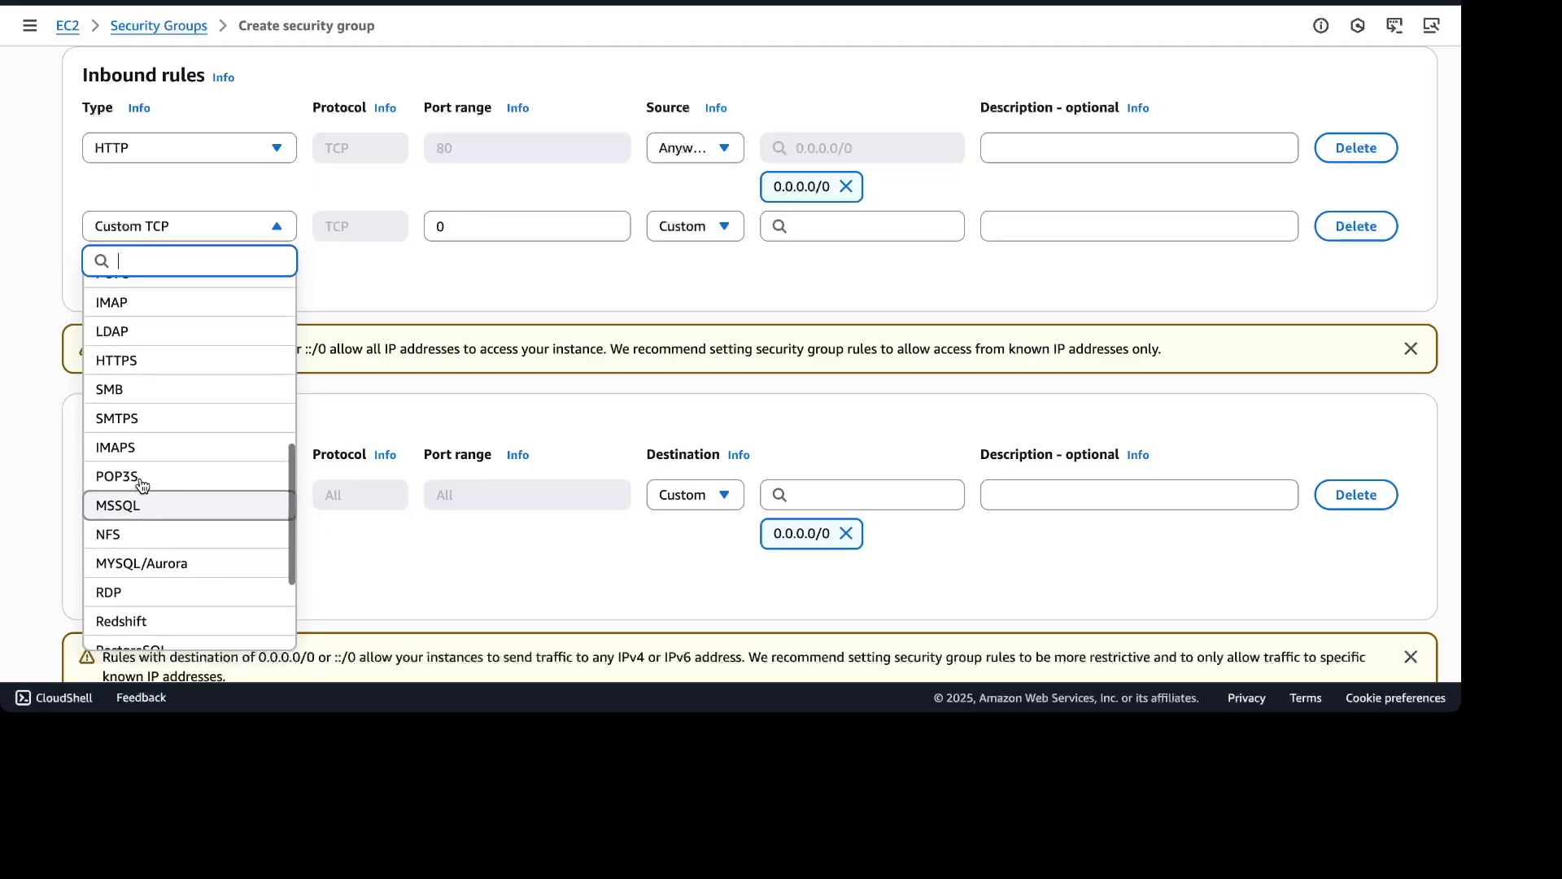
left_click(171, 360)
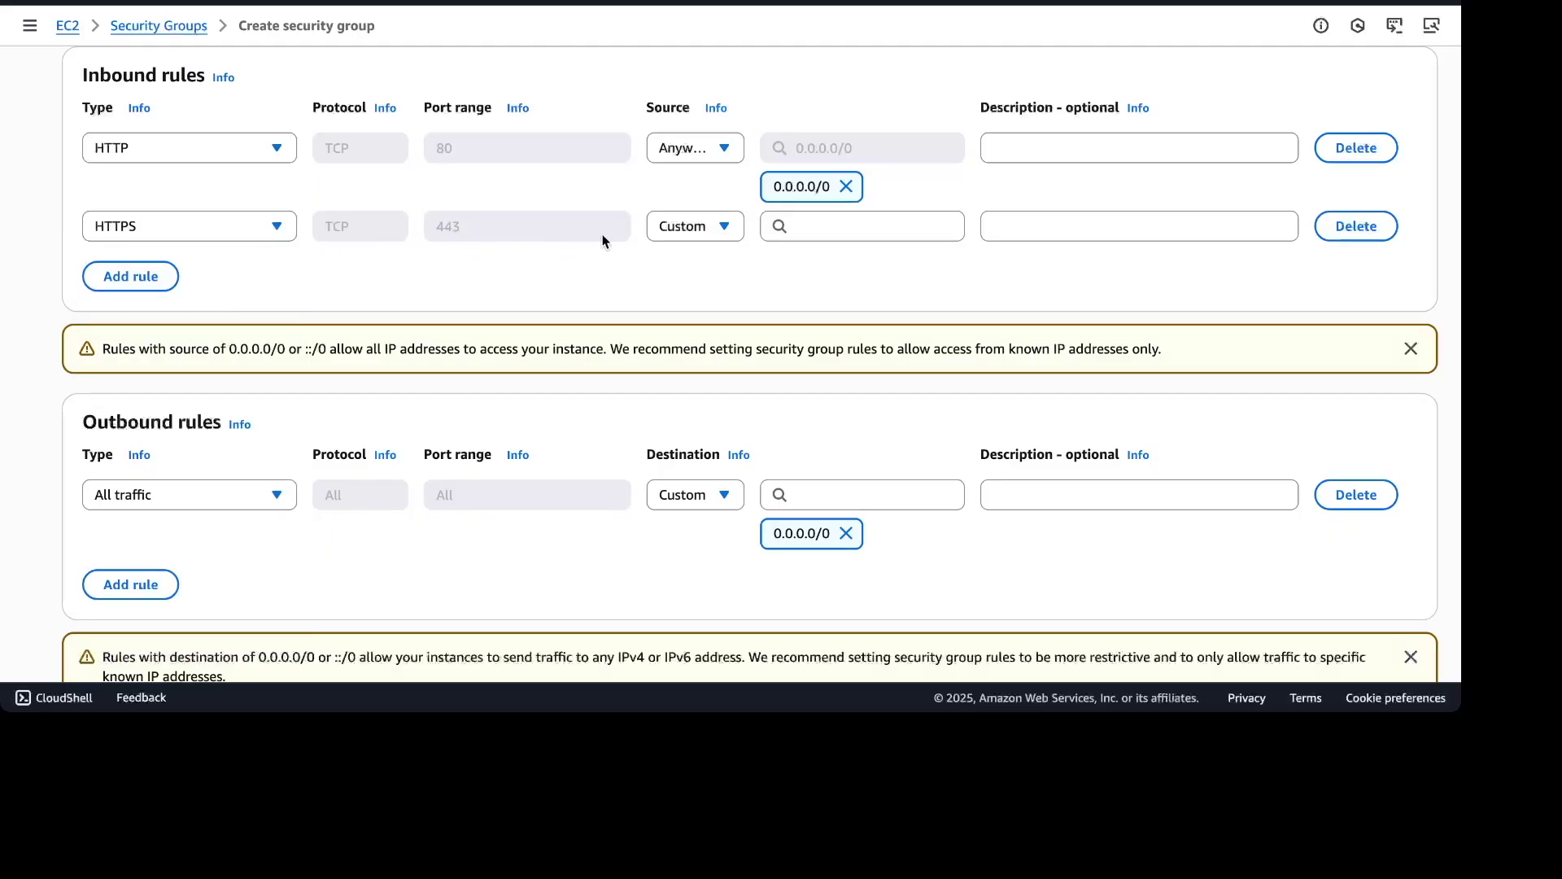
left_click(723, 227)
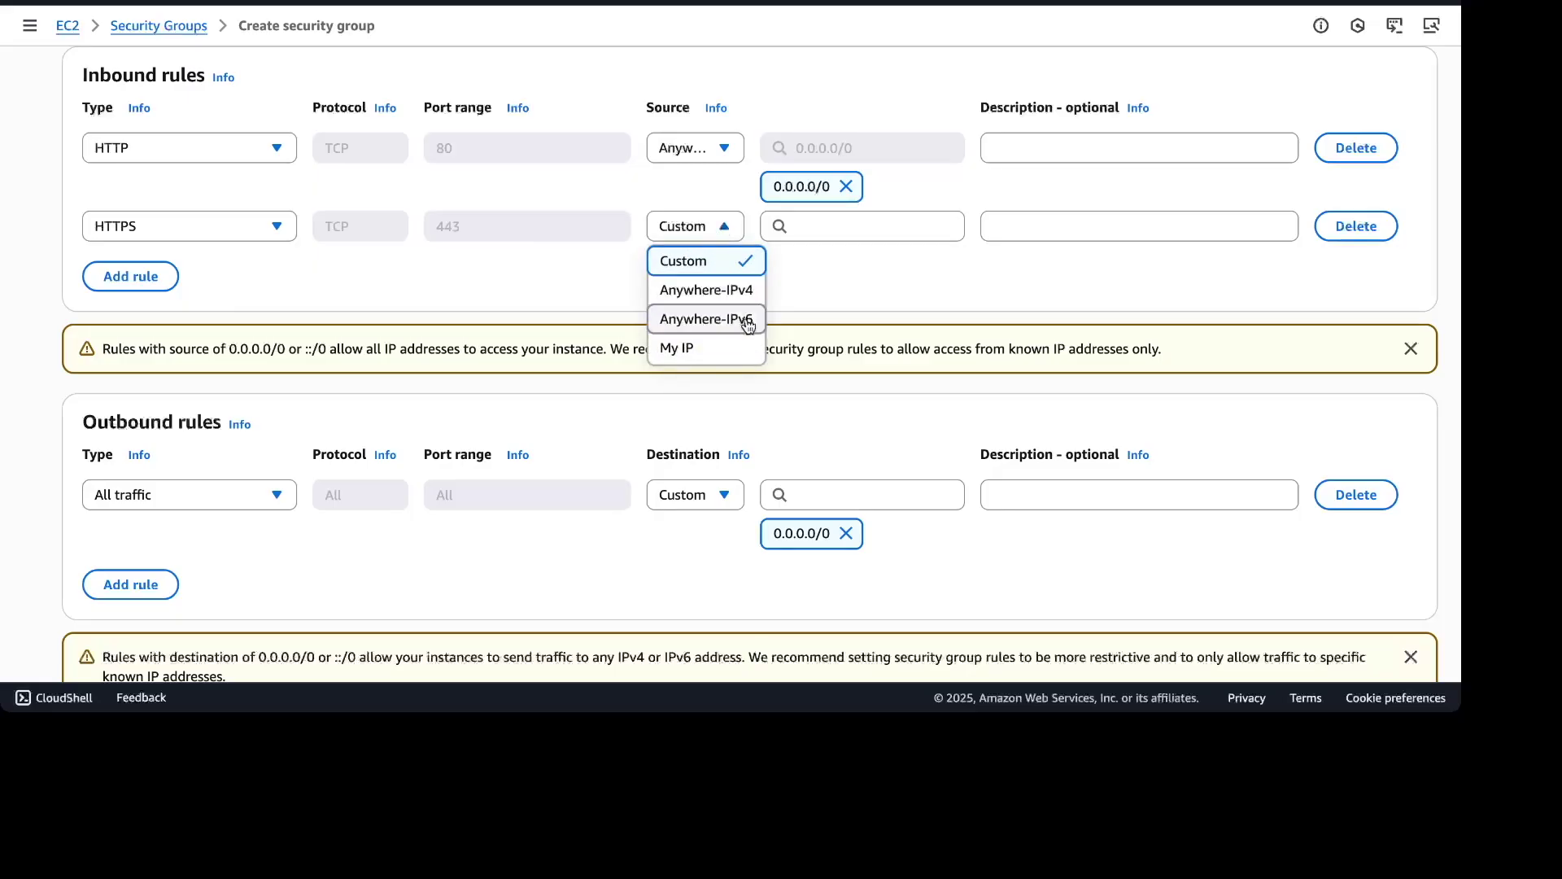
left_click(738, 292)
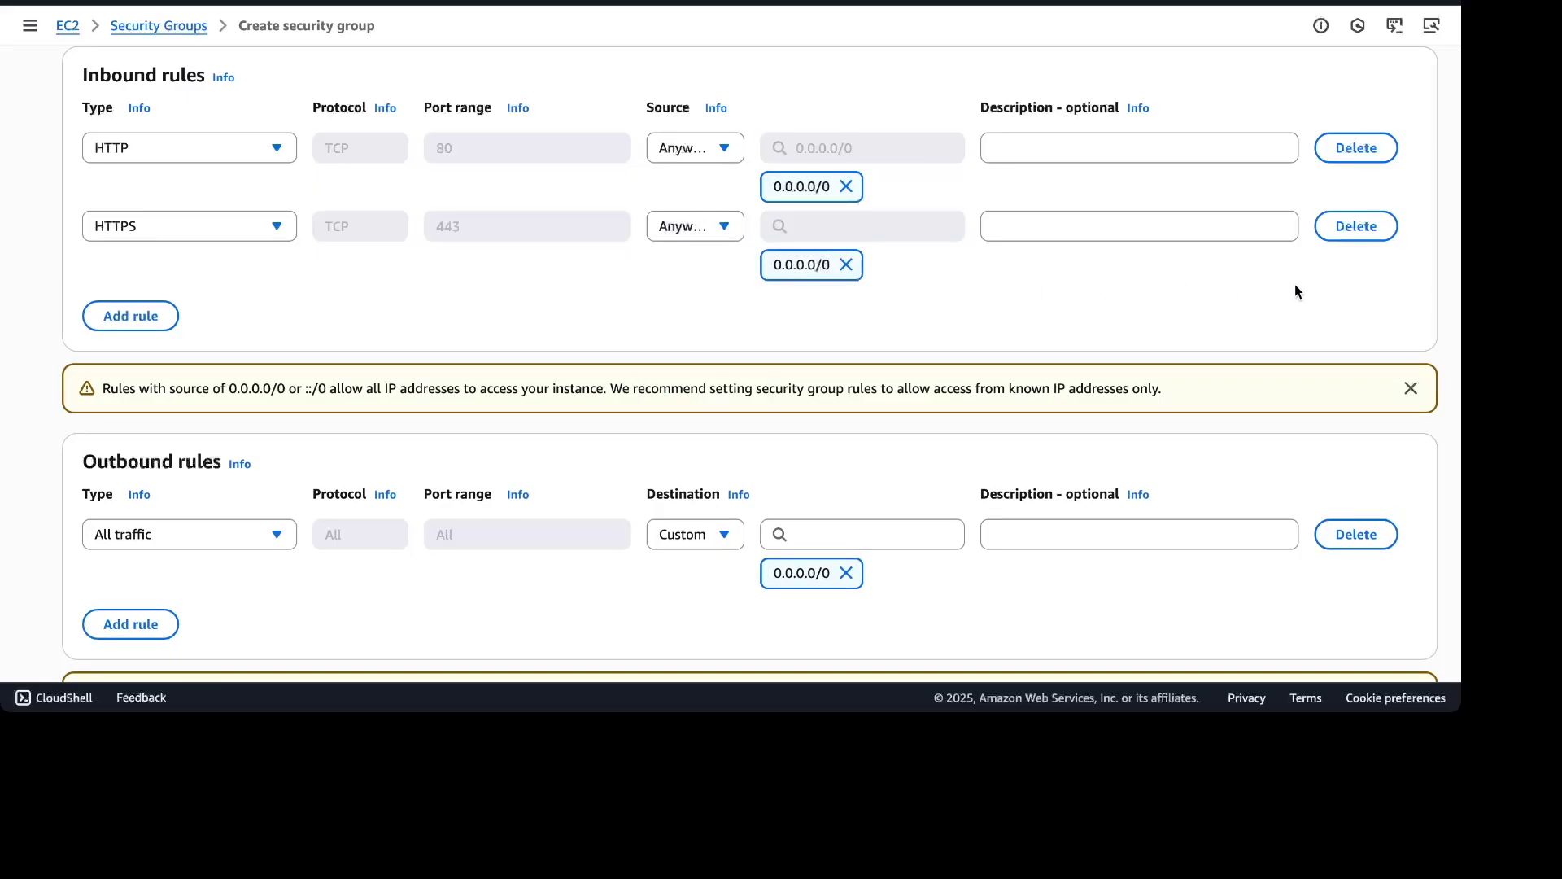
scroll(514, 366, "down", 4)
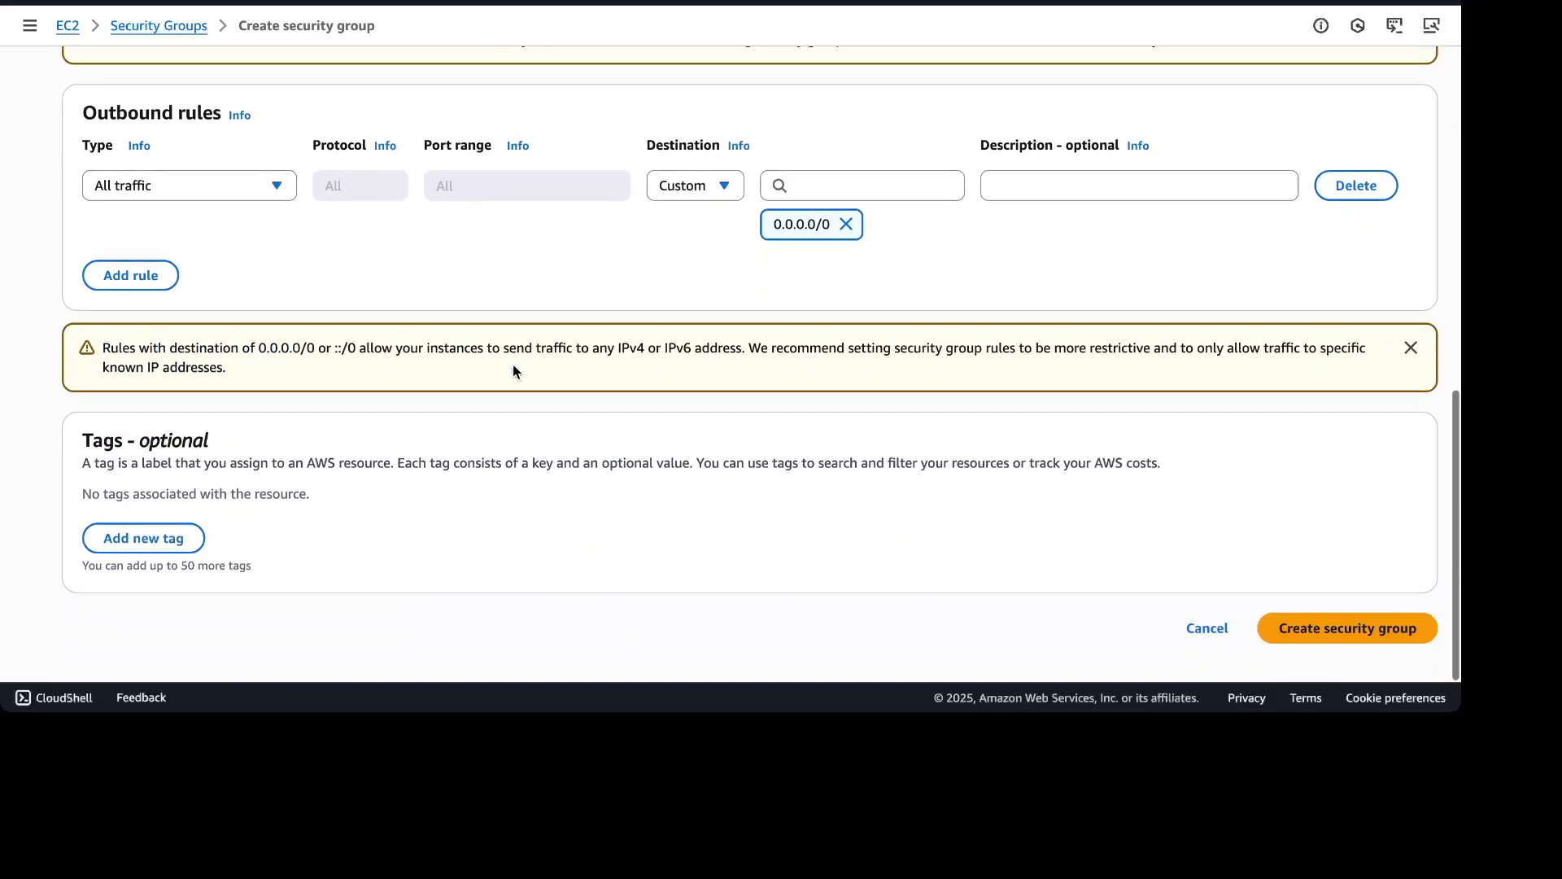
left_click(1309, 631)
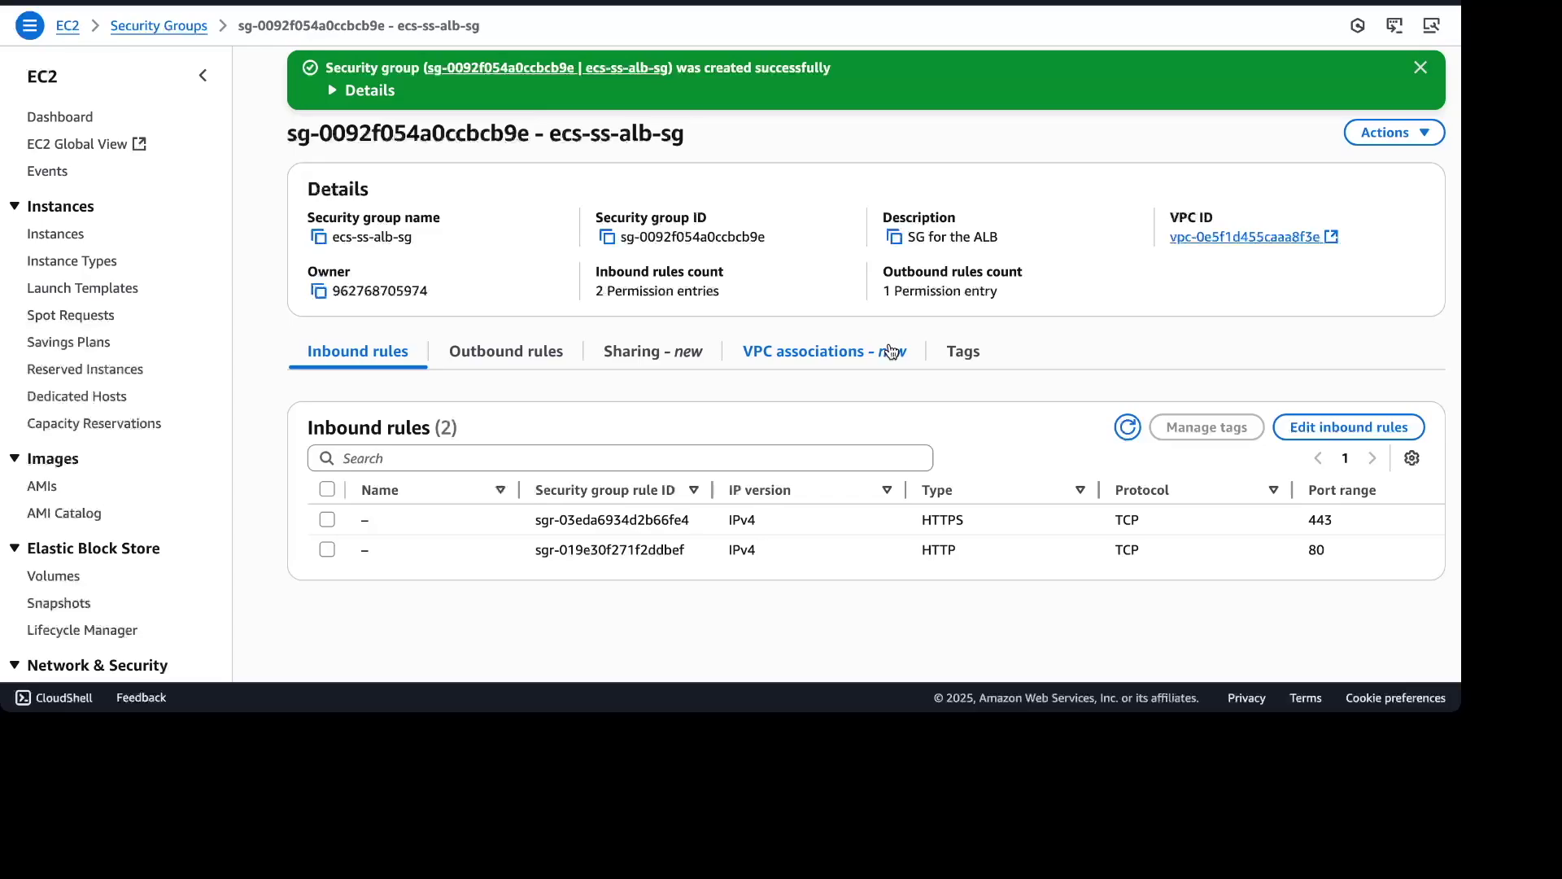
- Return to the load balancer setup and replace its default security group with ecs-ss-alb-sg
key("ctrl+shift+Tab")
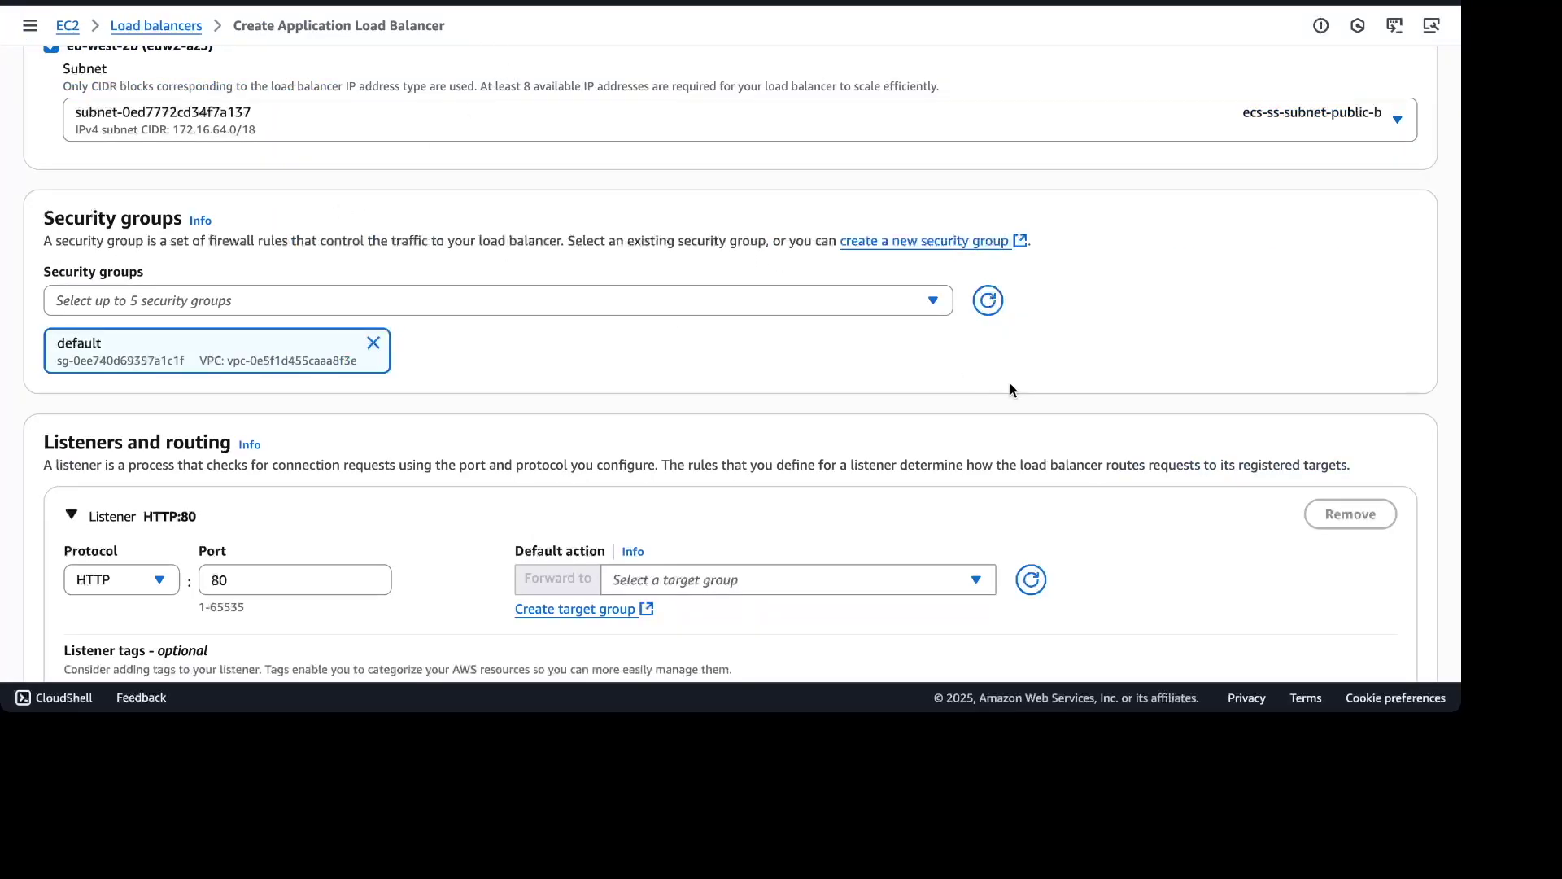
left_click(982, 303)
left_click(936, 300)
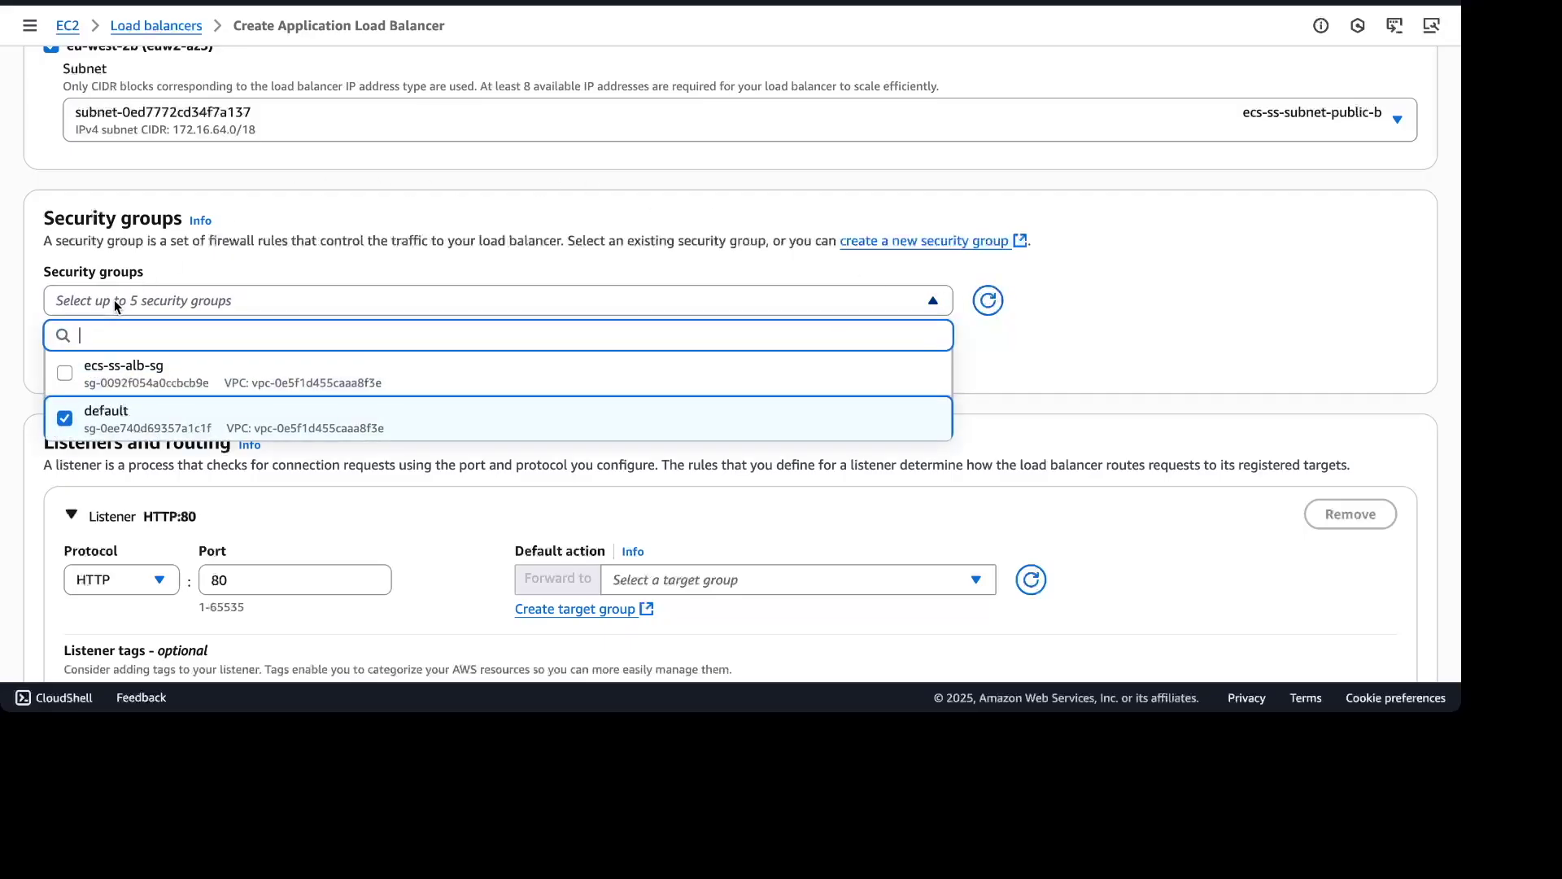
left_click(66, 377)
left_click(65, 416)
left_click(1127, 325)
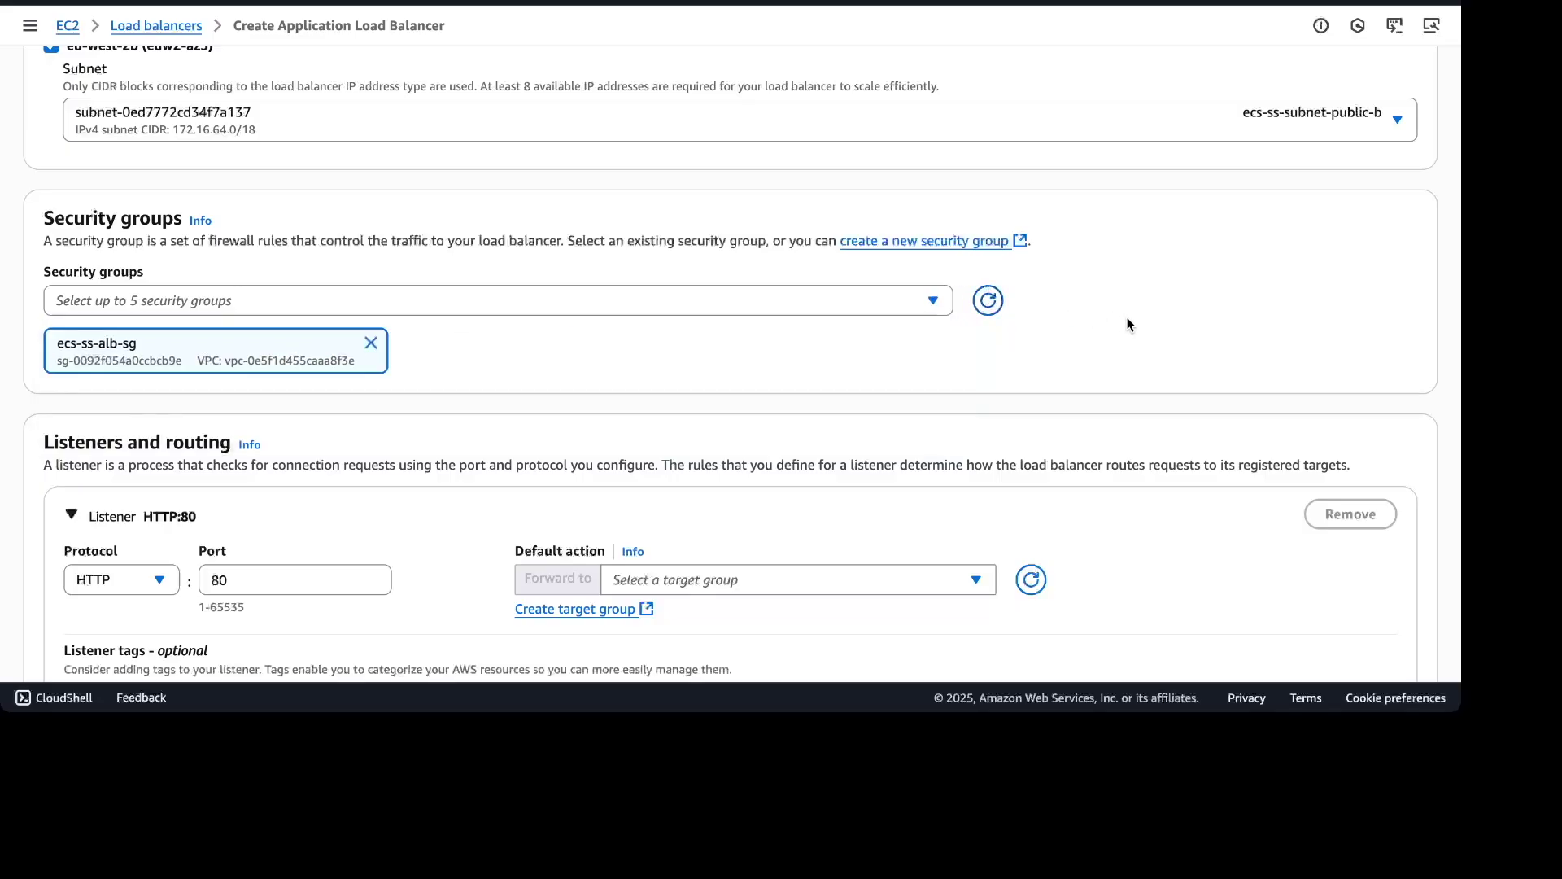
- Start creating a target group for the HTTP:80 listener and choose IP addresses as its target type
scroll(1315, 585, "down", 3)
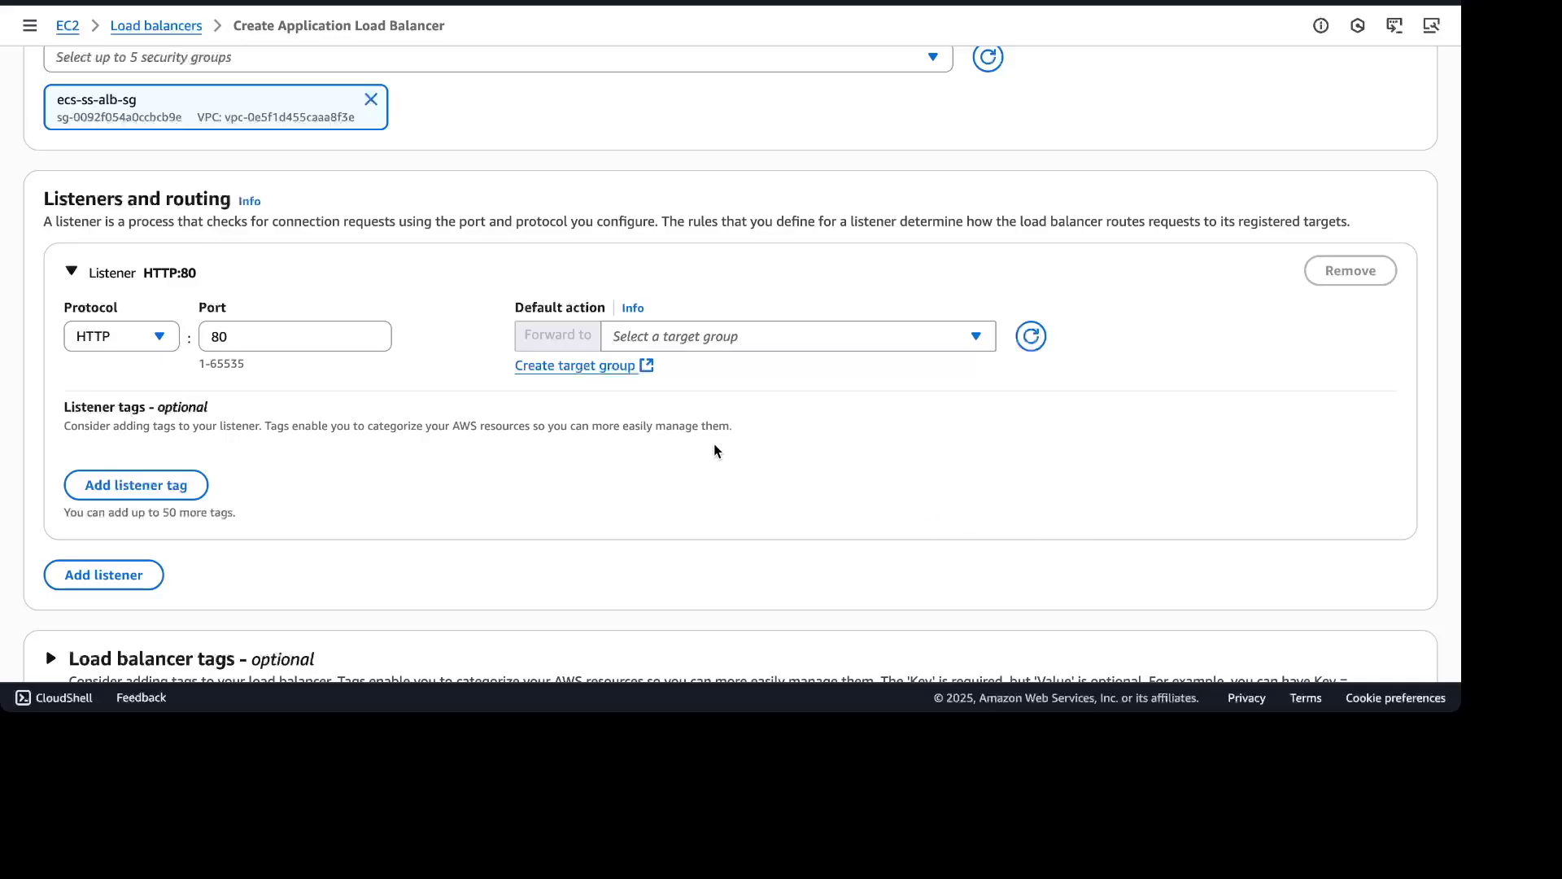
left_click(581, 365)
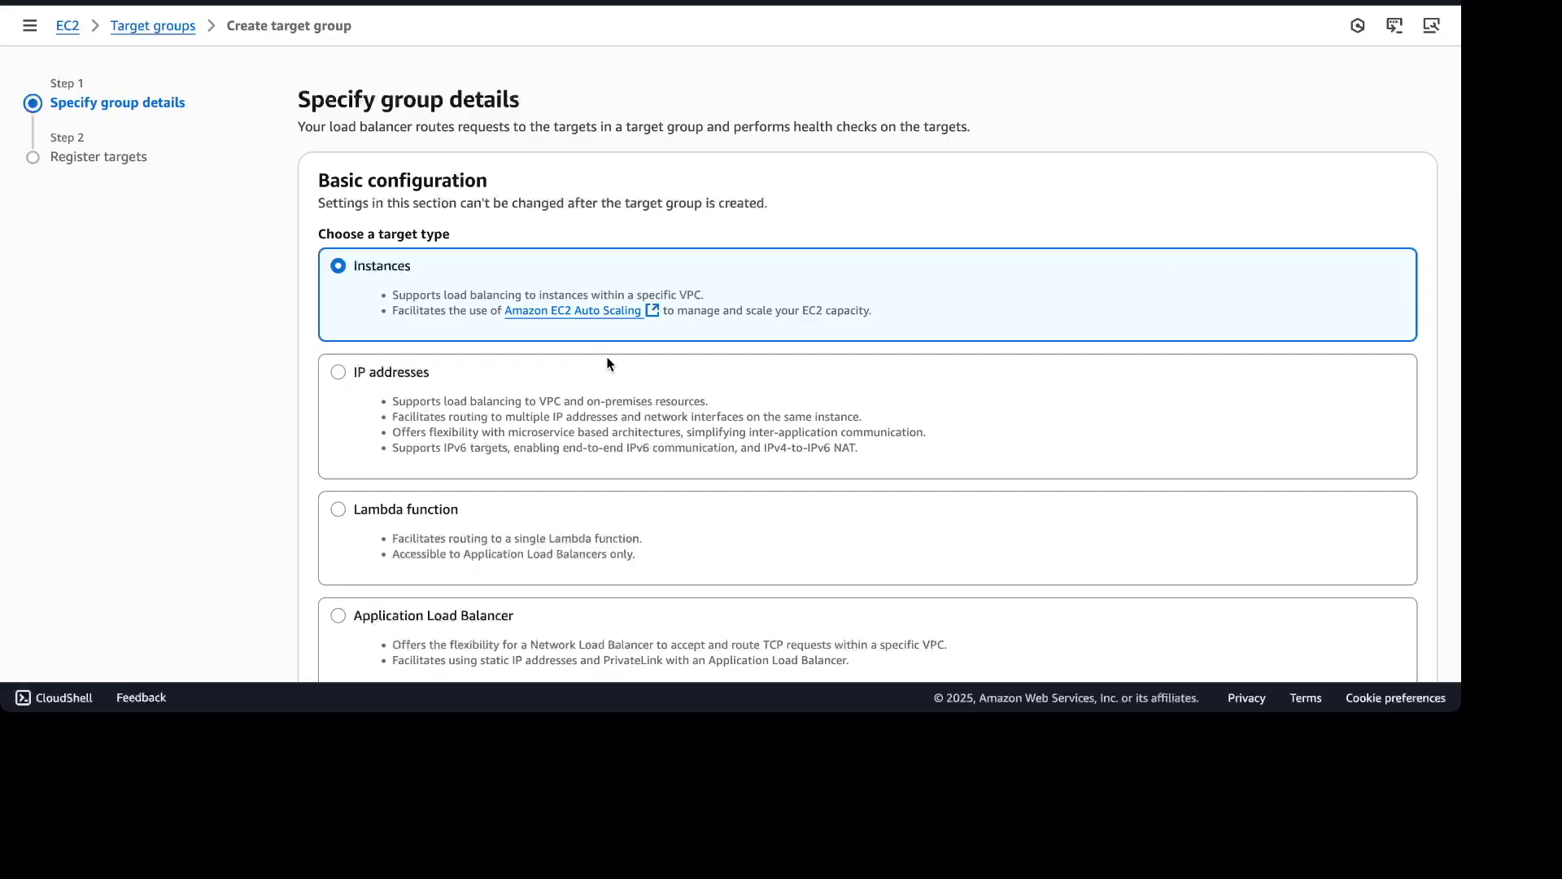
scroll(793, 376, "down", 2)
scroll(793, 377, "down", 1)
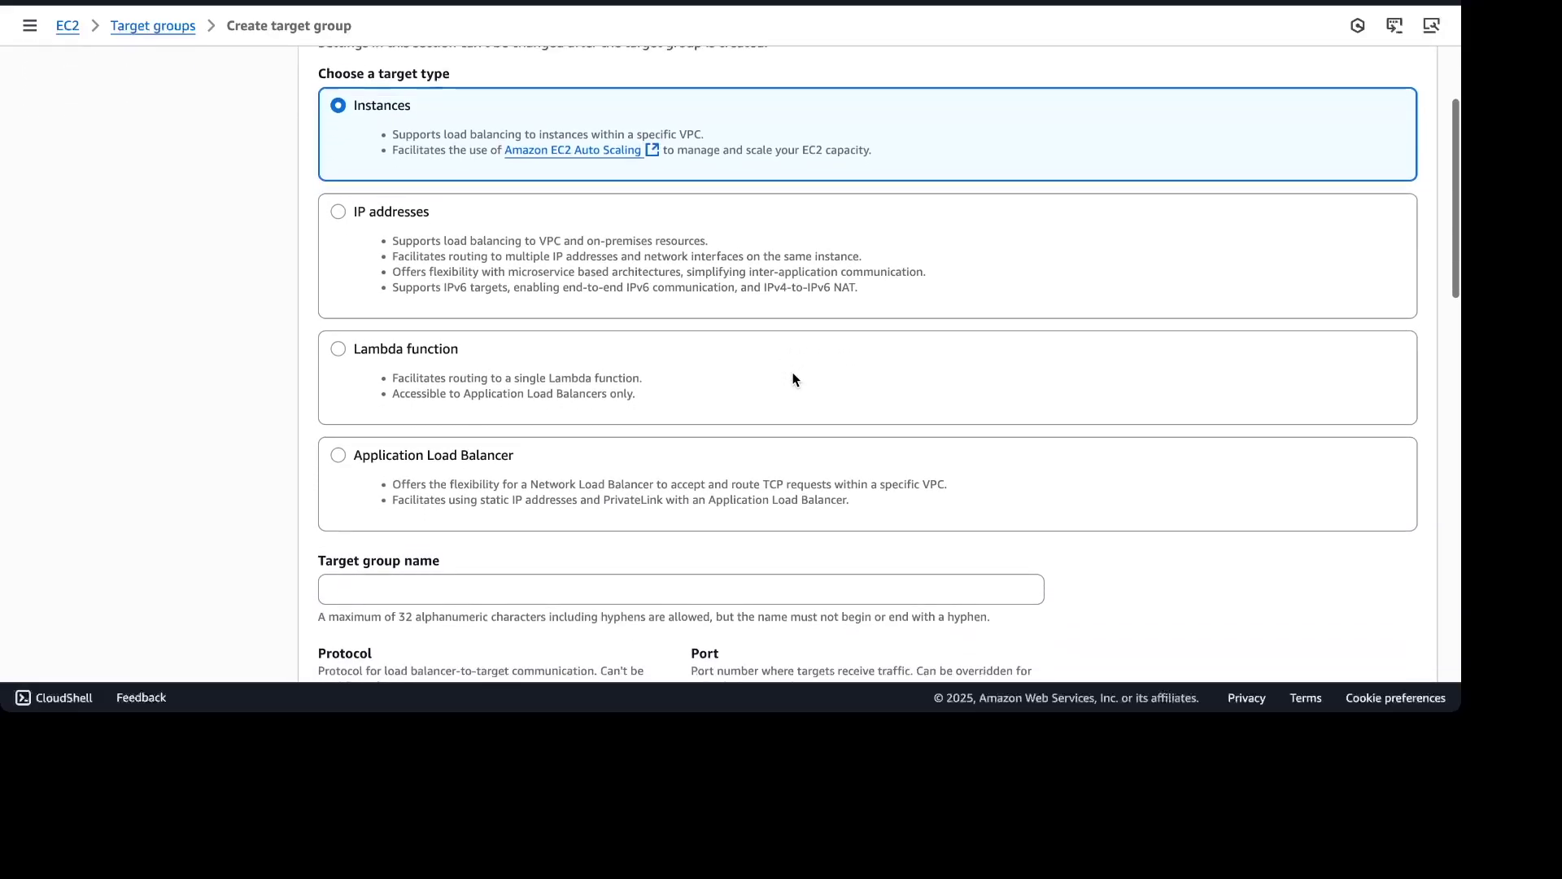
left_click(363, 179)
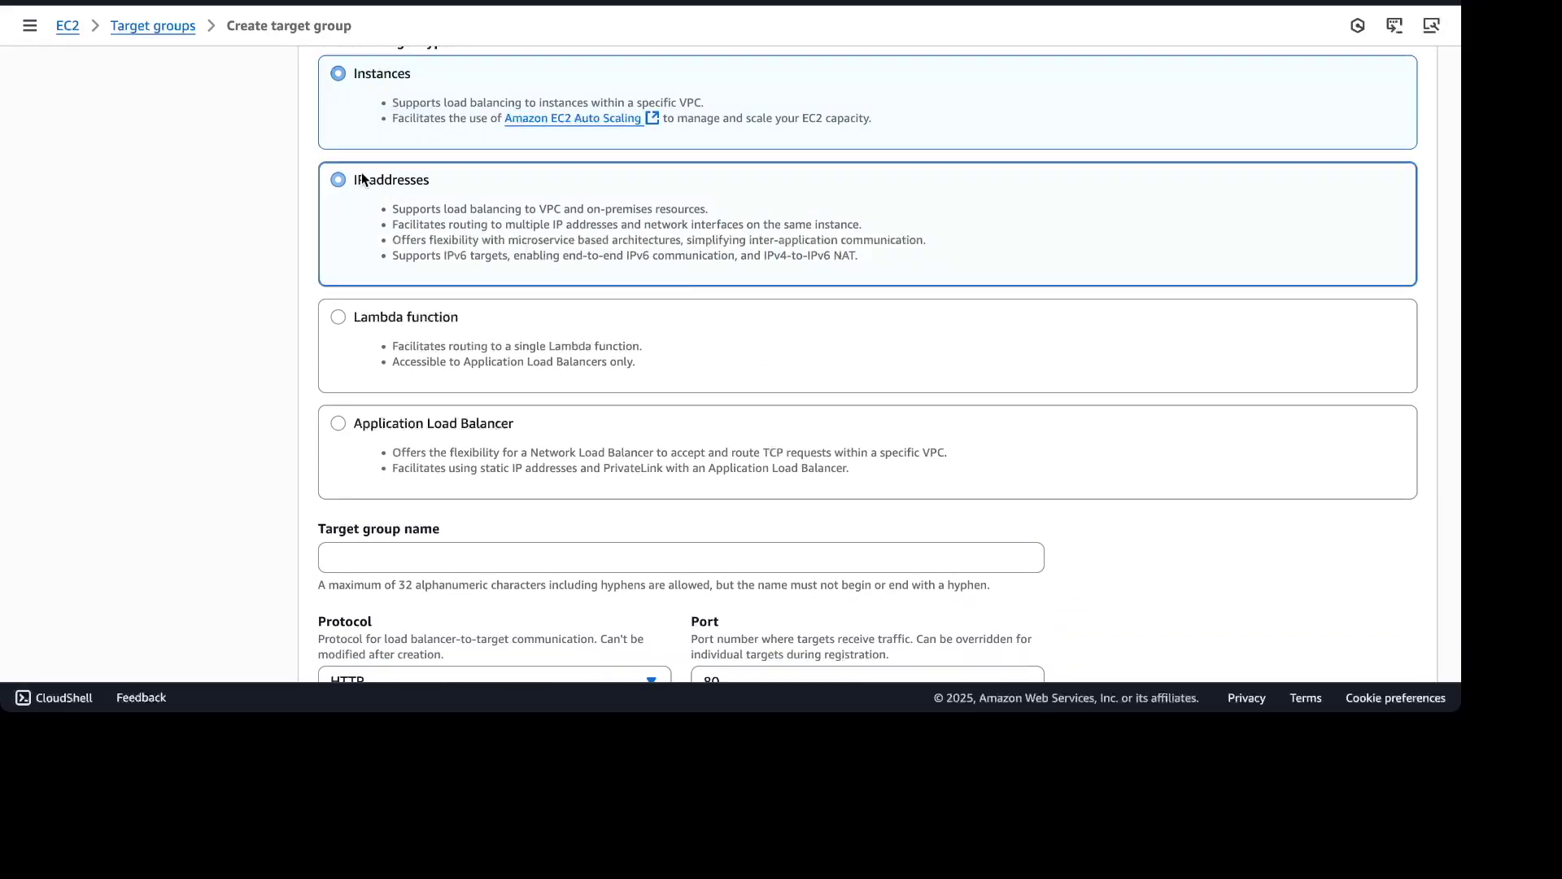
- Name the target group ecs-ss-target-group and set its protocol to HTTPS
scroll(1011, 411, "down", 2)
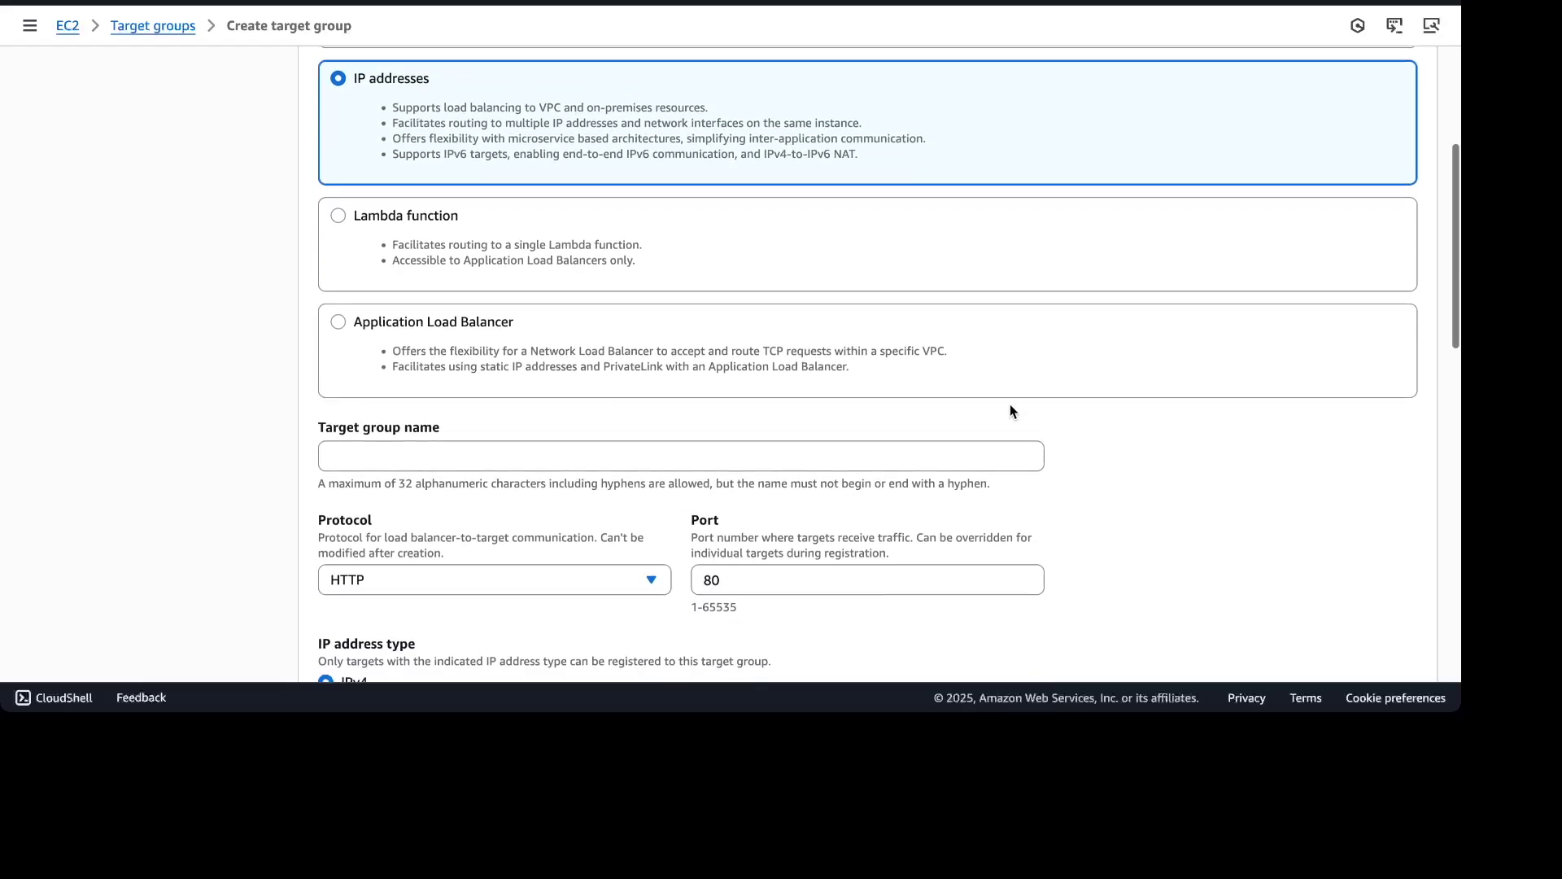
left_click(848, 395)
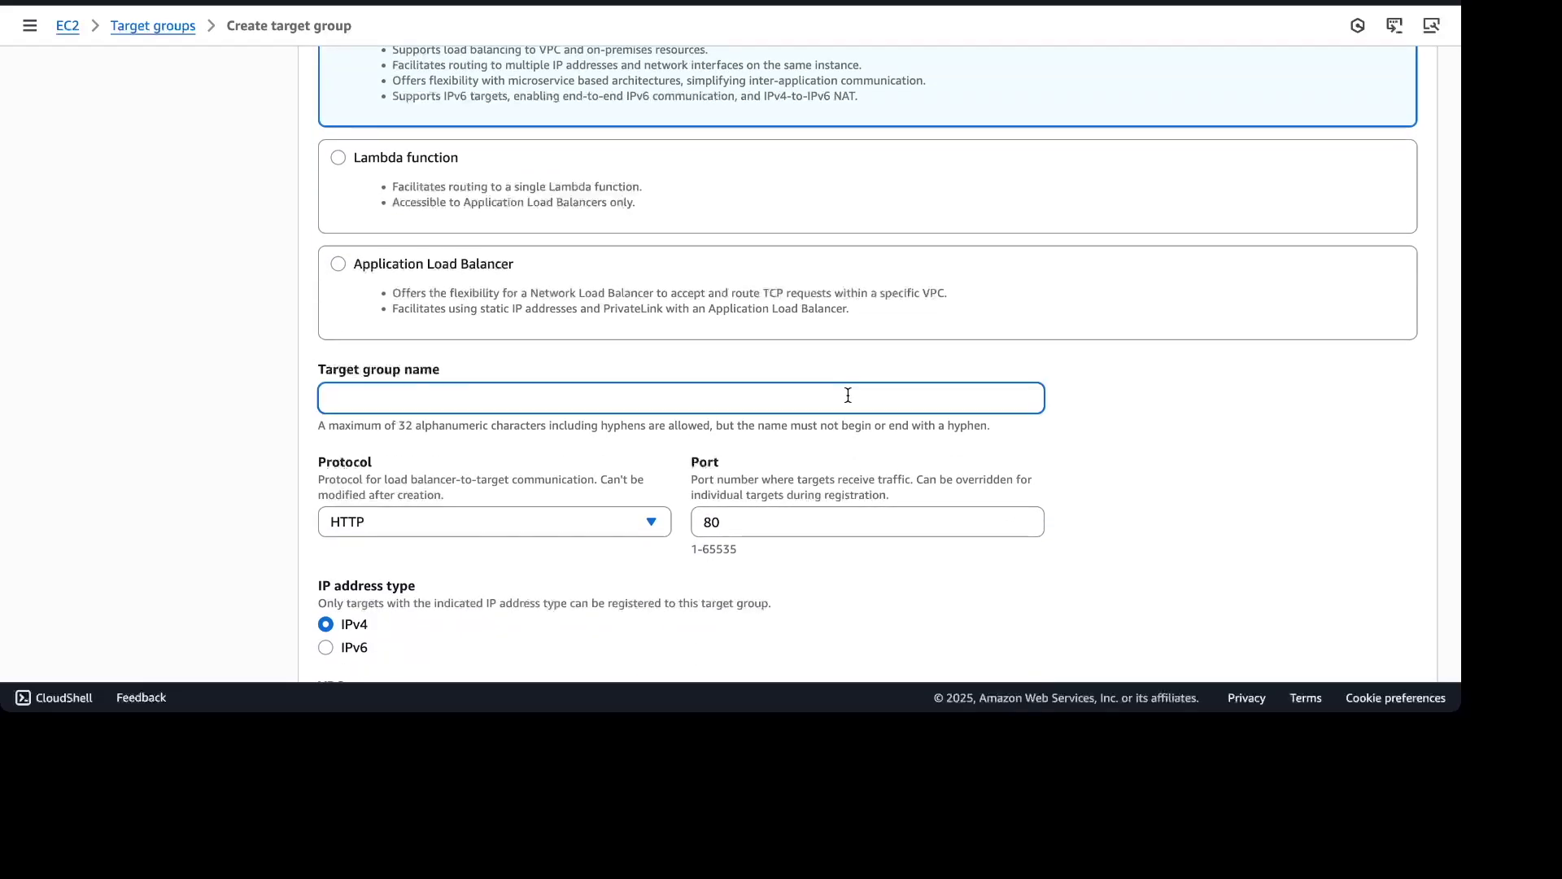
type("ecs-ss-target-group")
scroll(887, 366, "down", 5)
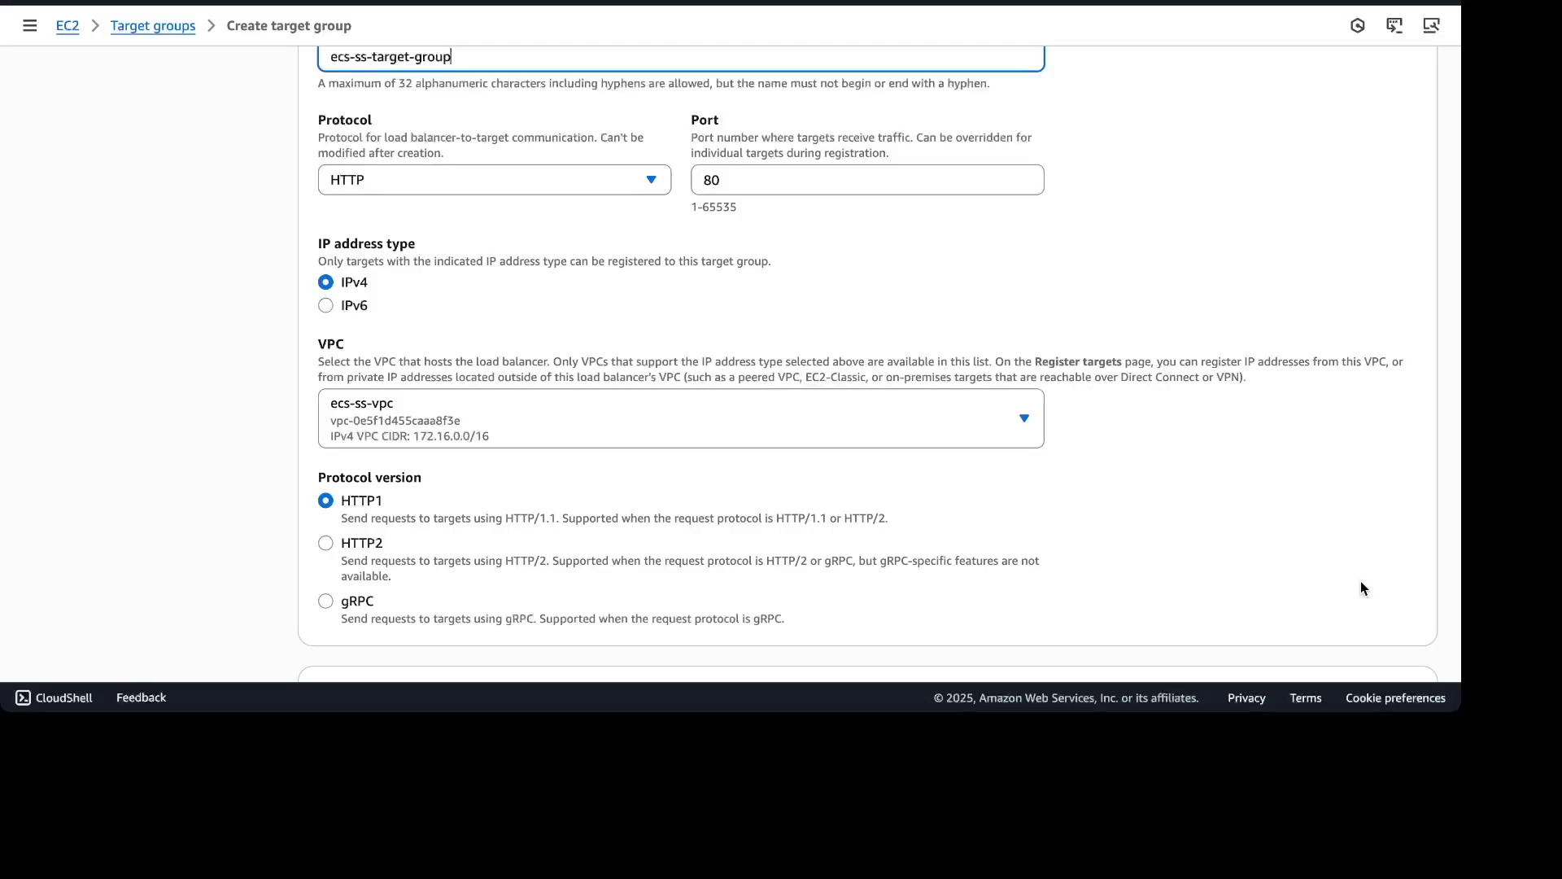
left_click(636, 180)
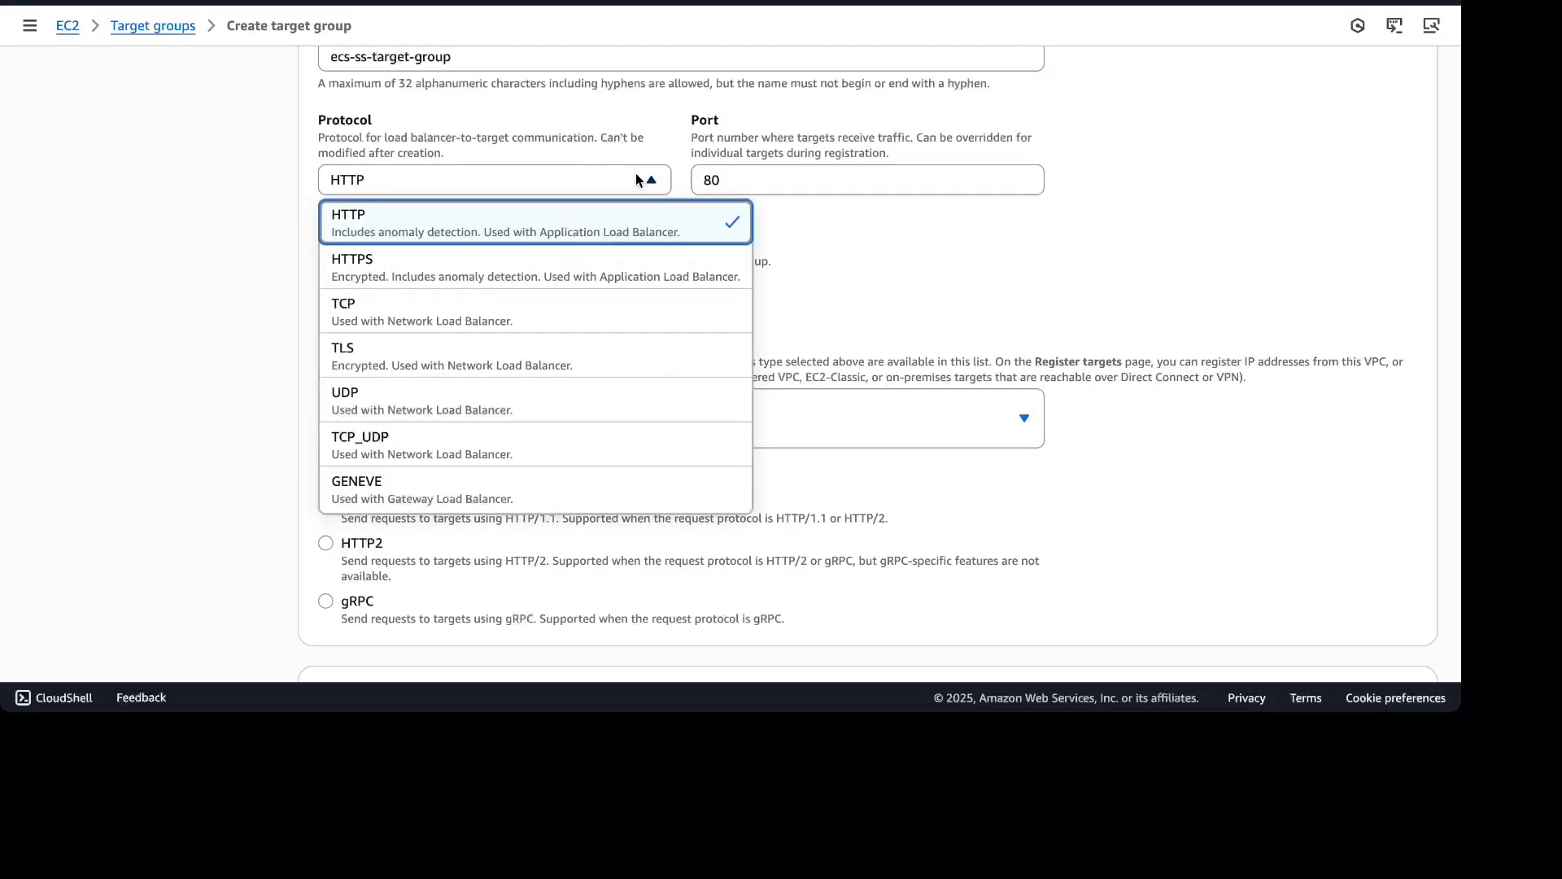
left_click(560, 262)
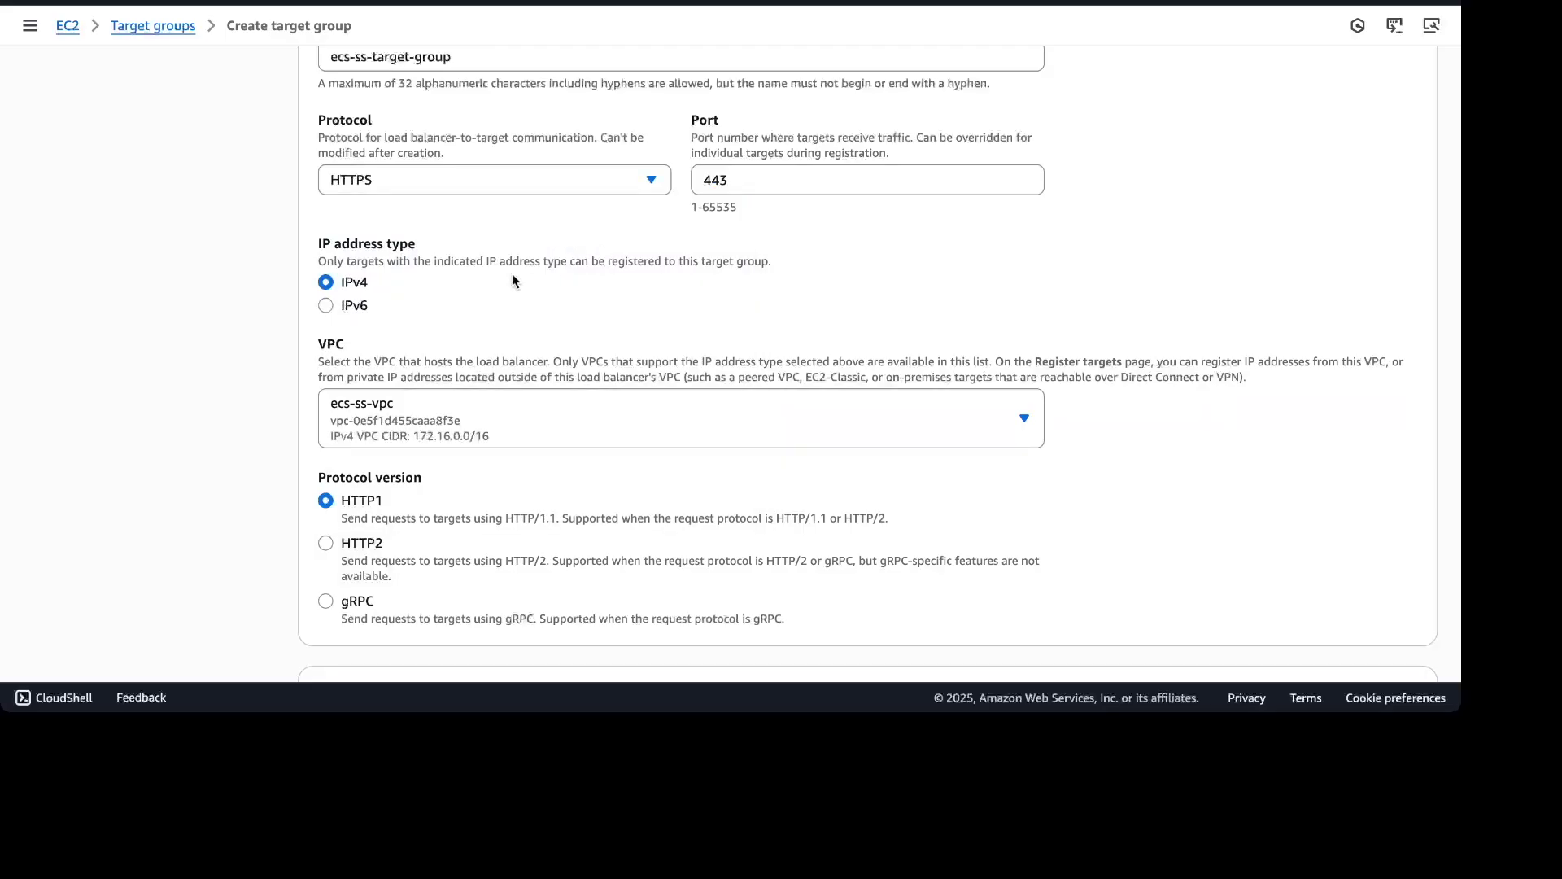
- Set the target group's health check path to /service
scroll(530, 337, "down", 2)
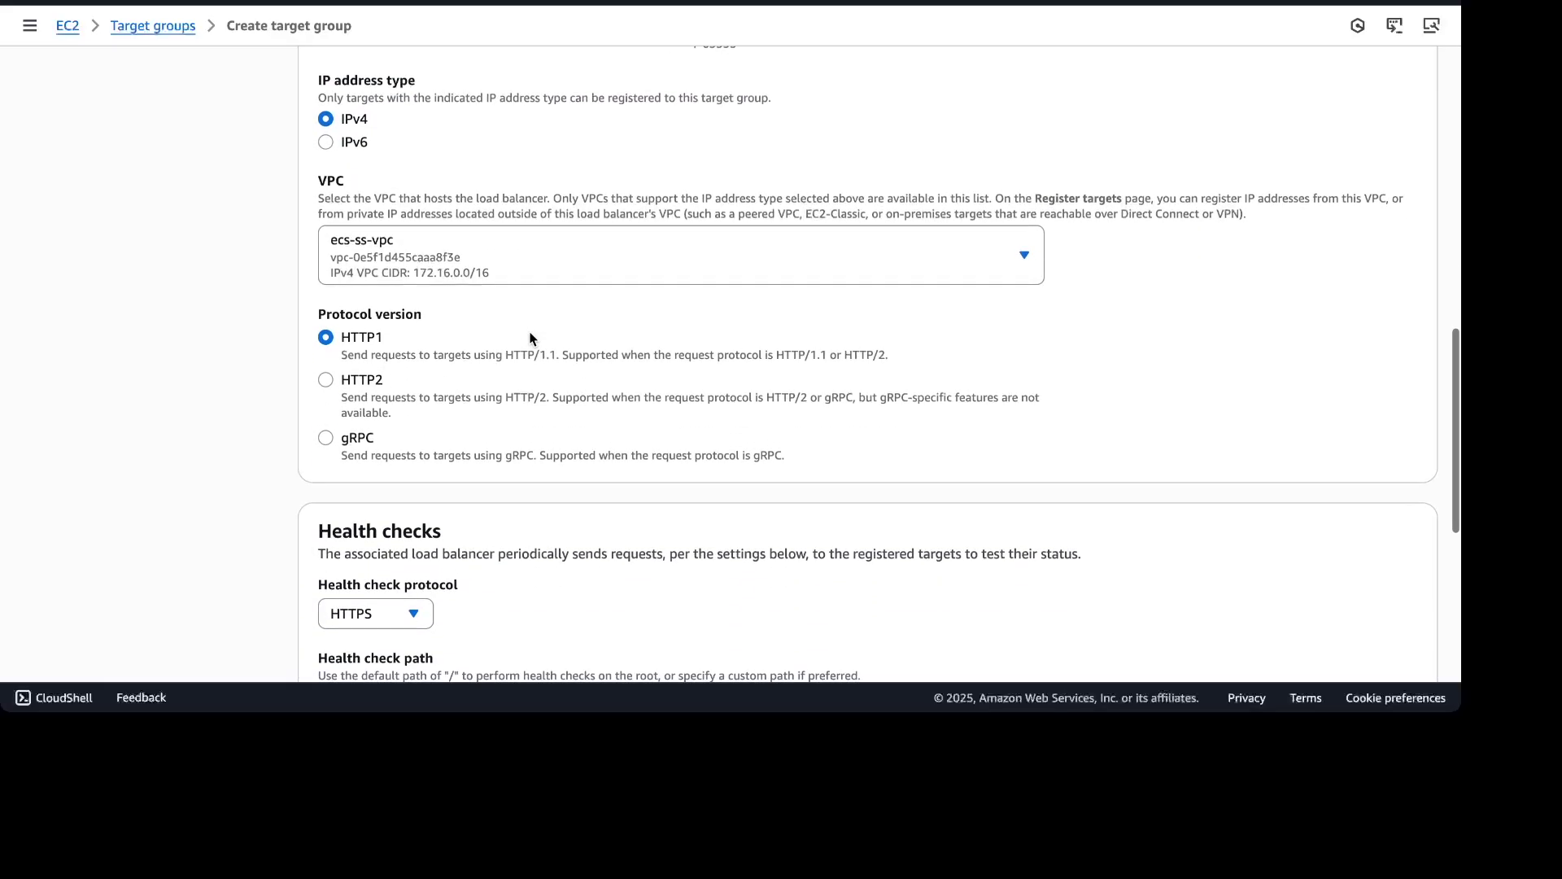
scroll(530, 338, "down", 1)
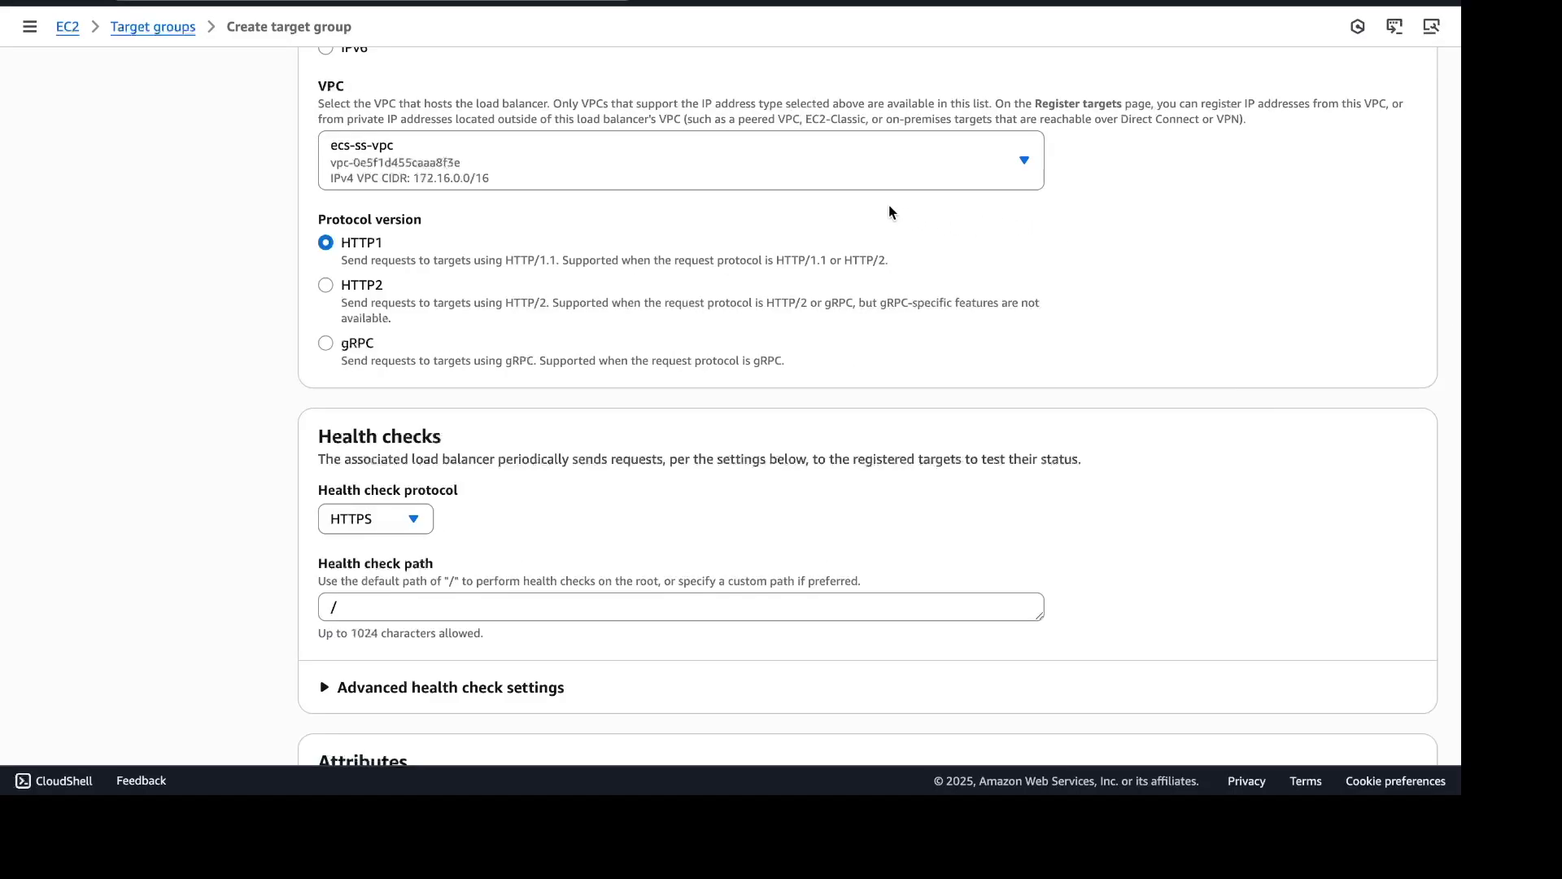
scroll(852, 273, "down", 3)
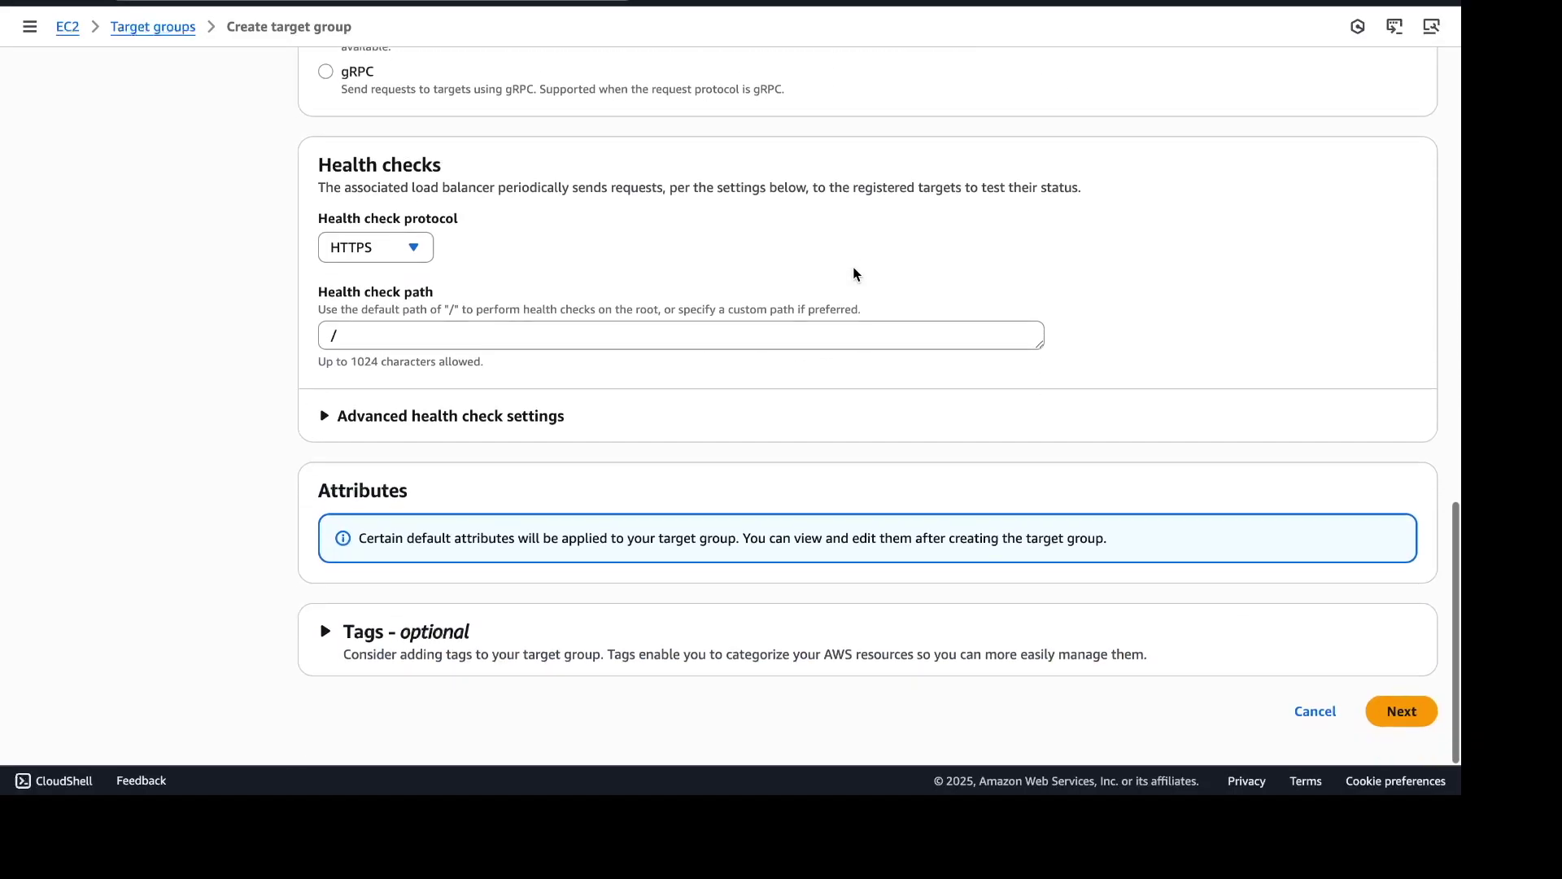
left_click(475, 336)
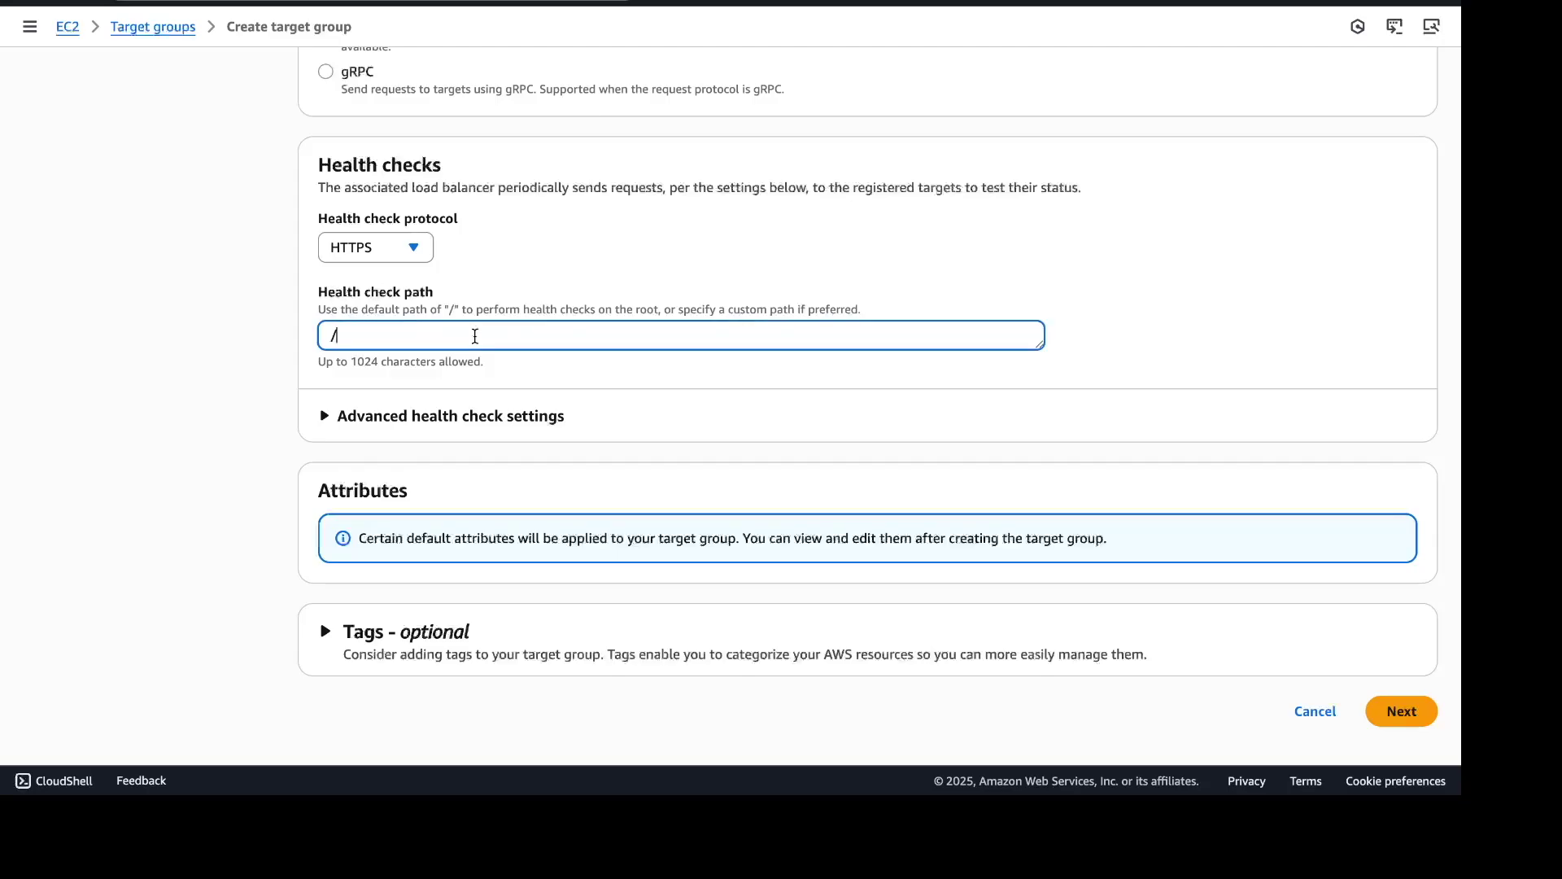
type("service")
- Continue to target registration and create the target group without registering any IP addresses
left_click(1361, 637)
left_click(1391, 706)
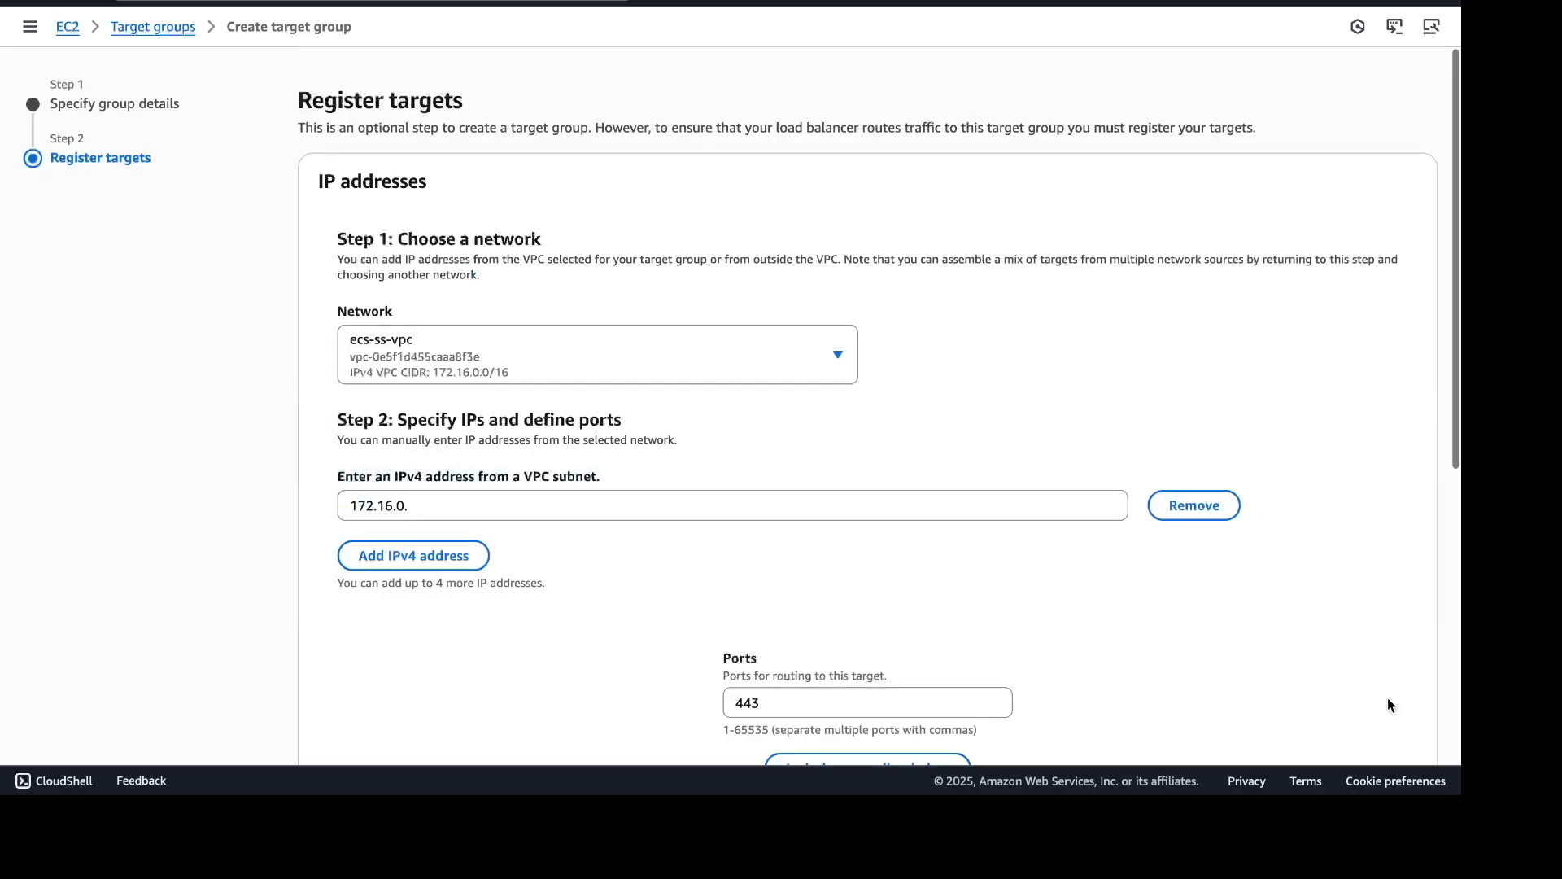
scroll(1086, 298, "down", 6)
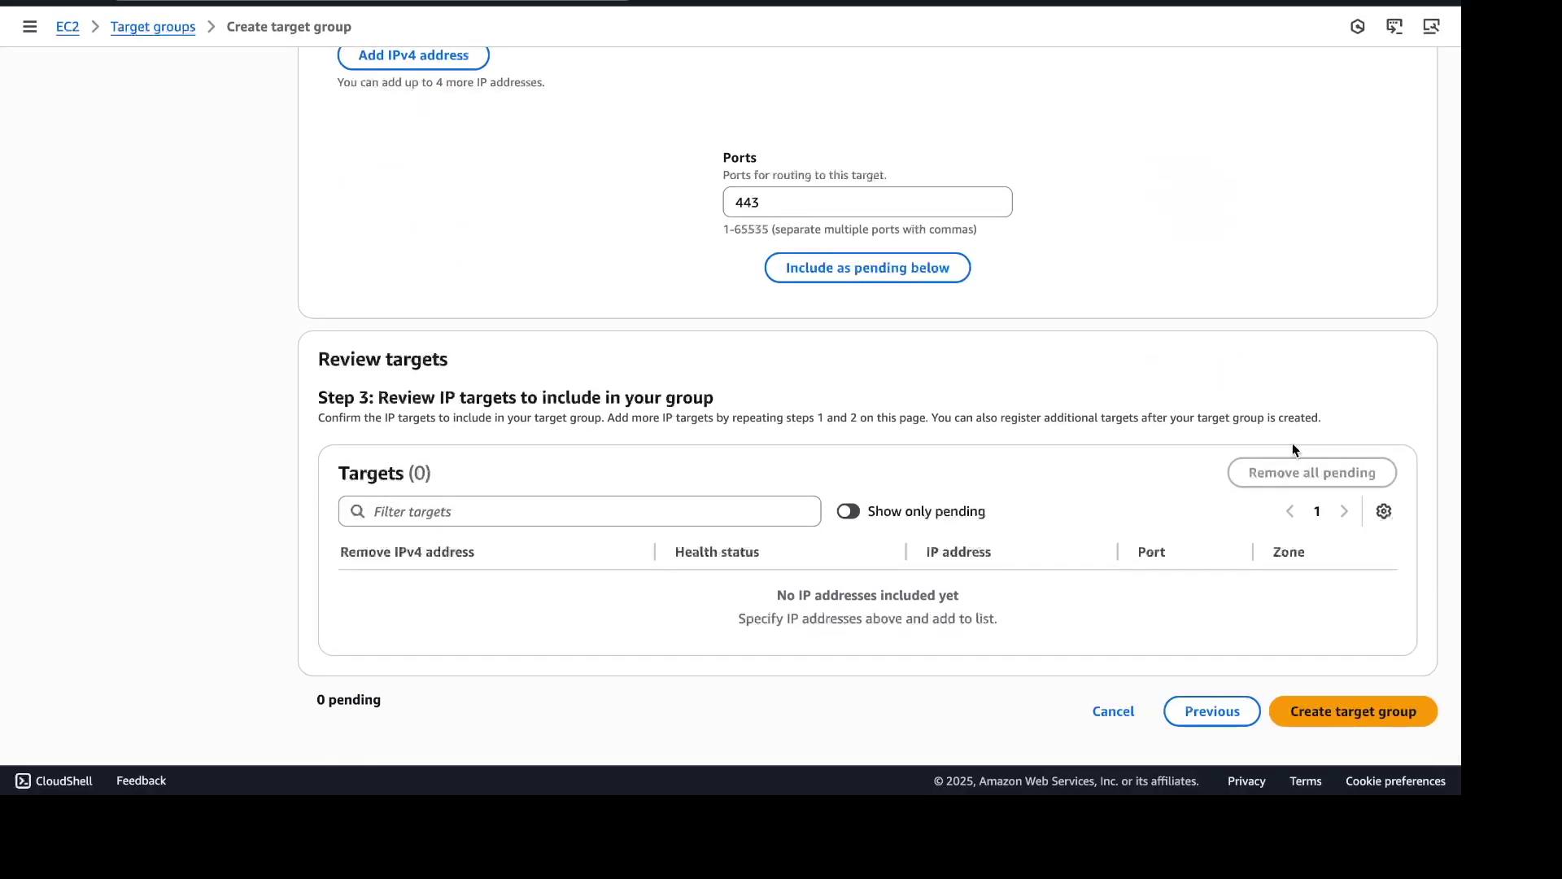
left_click(1393, 711)
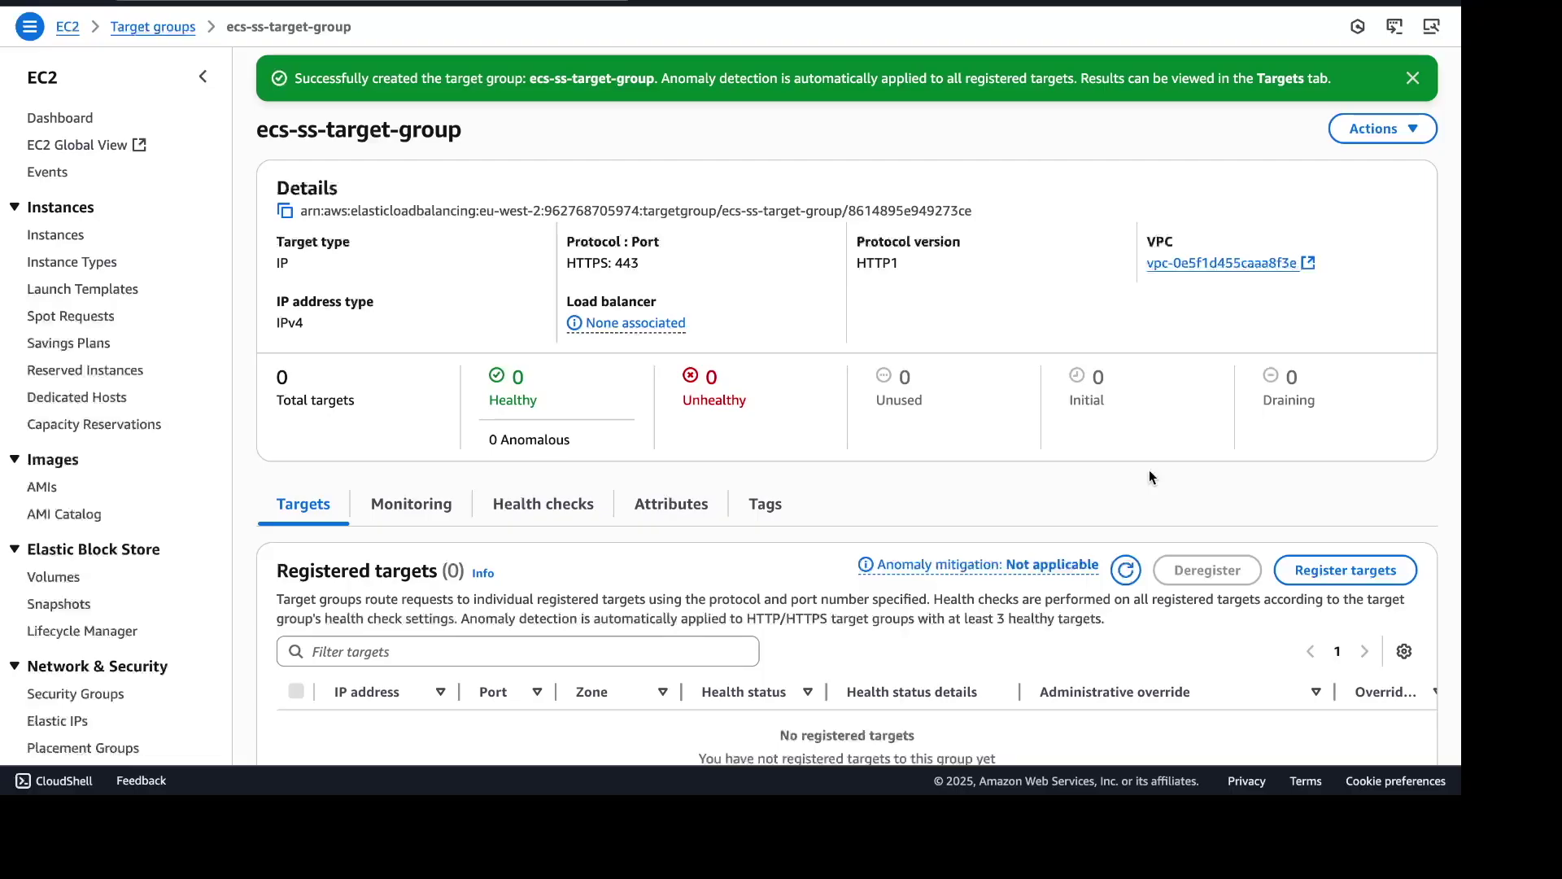
- Return to the load balancer setup, refresh the target groups and forward the listener to ecs-ss-target-group
key("ctrl+w")
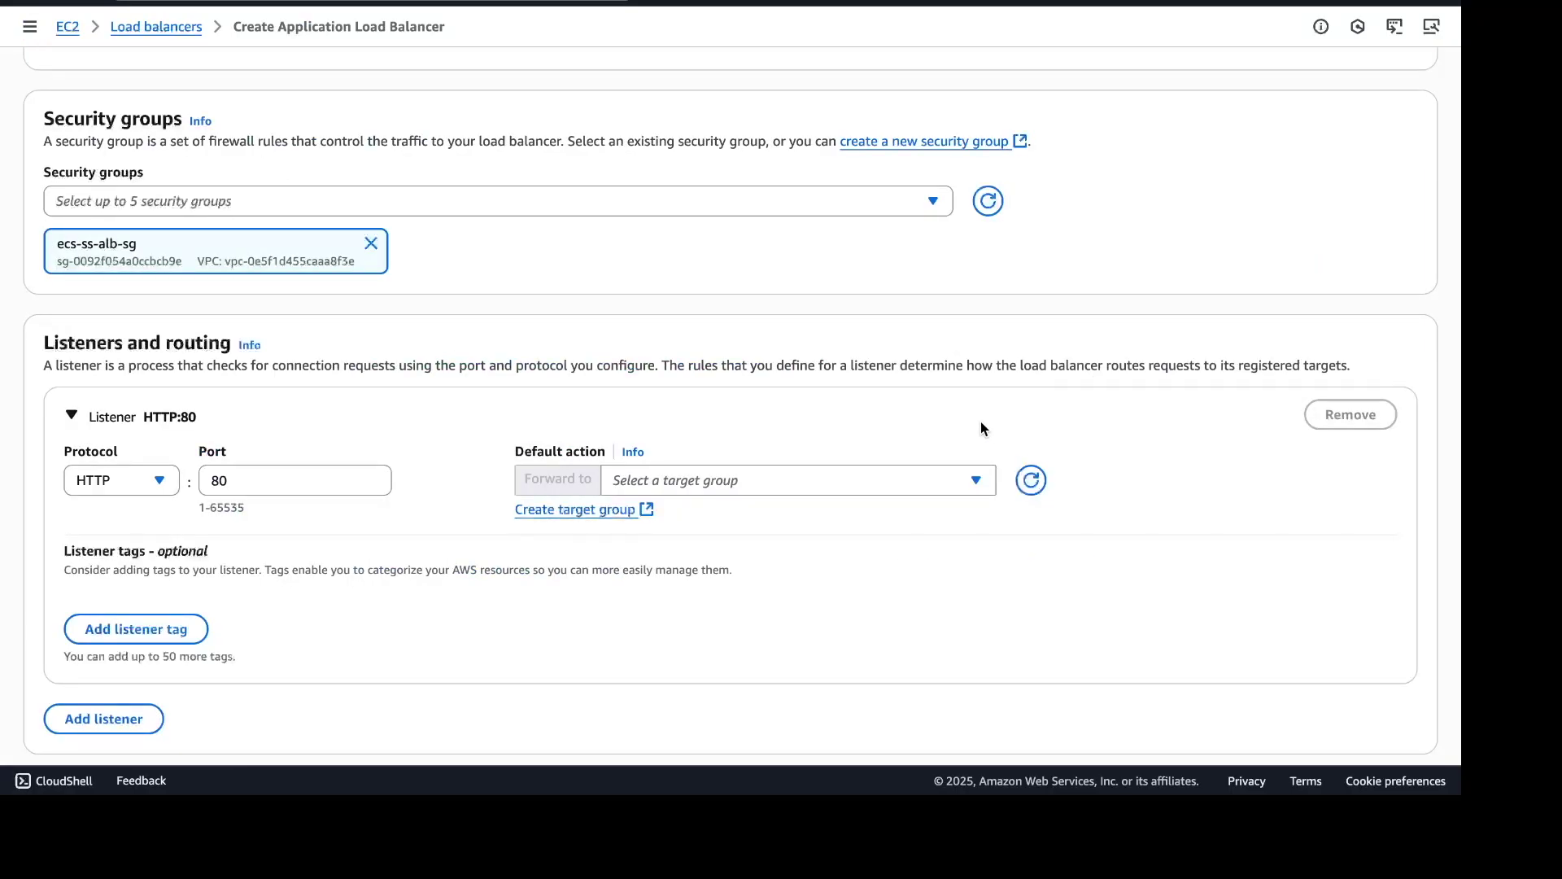
left_click(1032, 483)
left_click(974, 479)
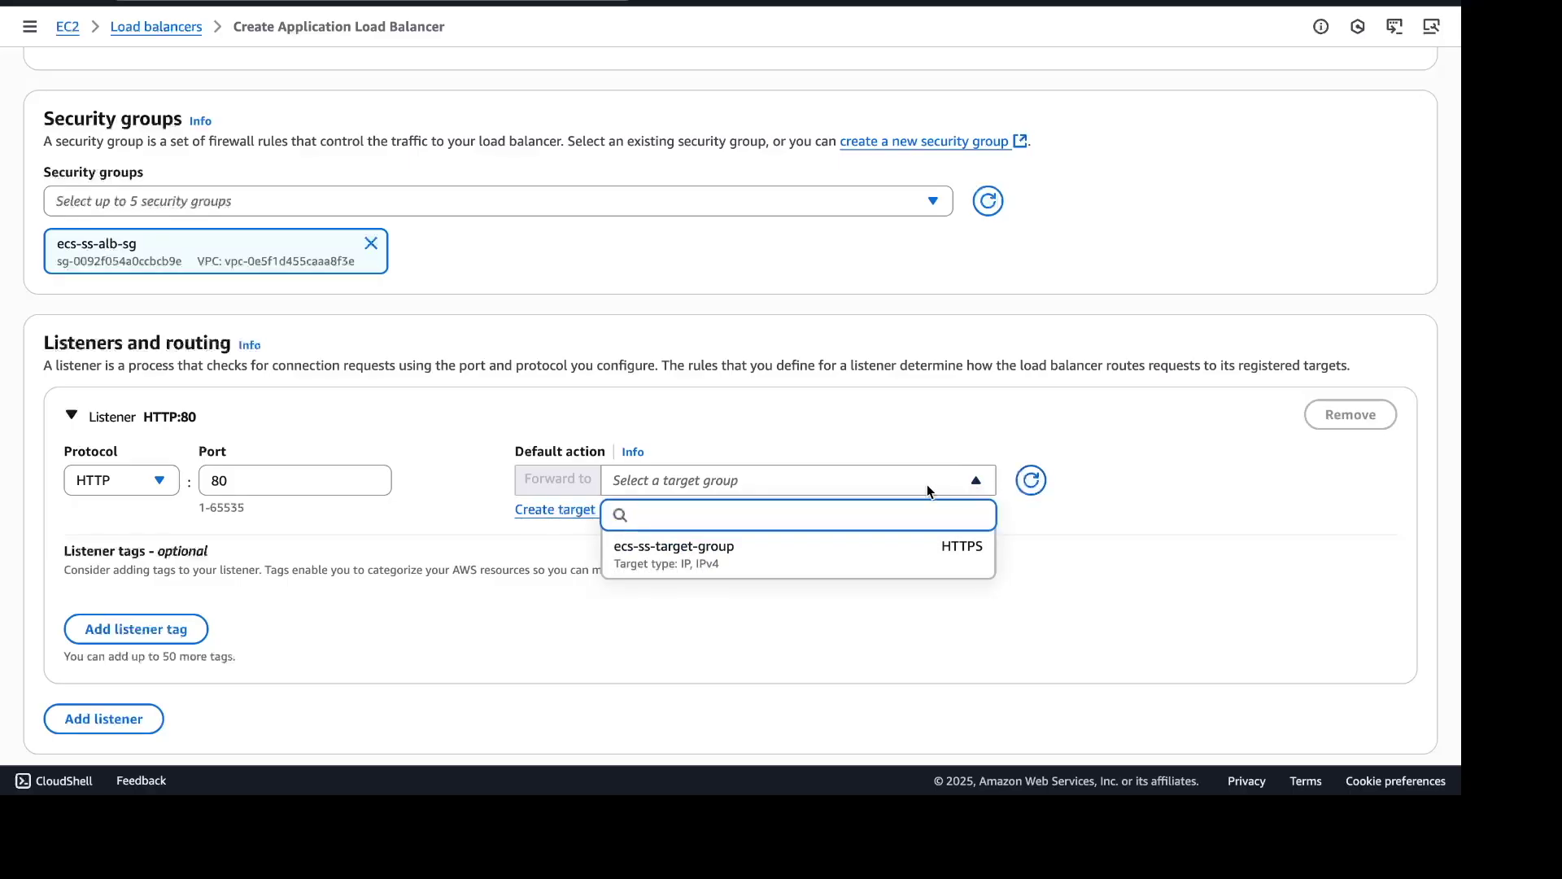
left_click(822, 555)
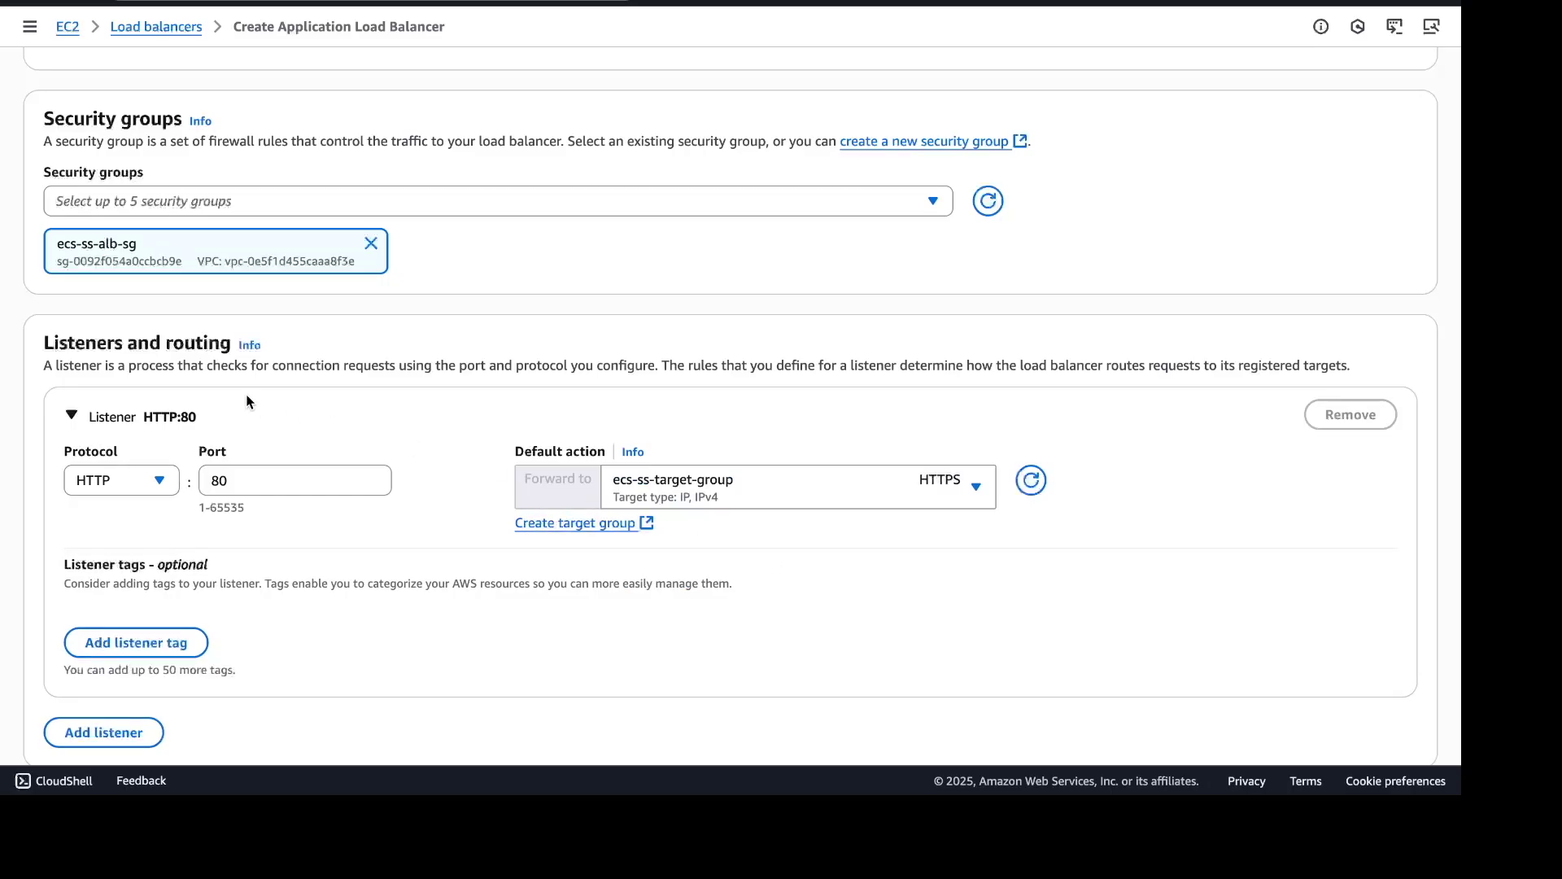
- Change the load balancer listener's protocol to HTTPS
left_click(160, 480)
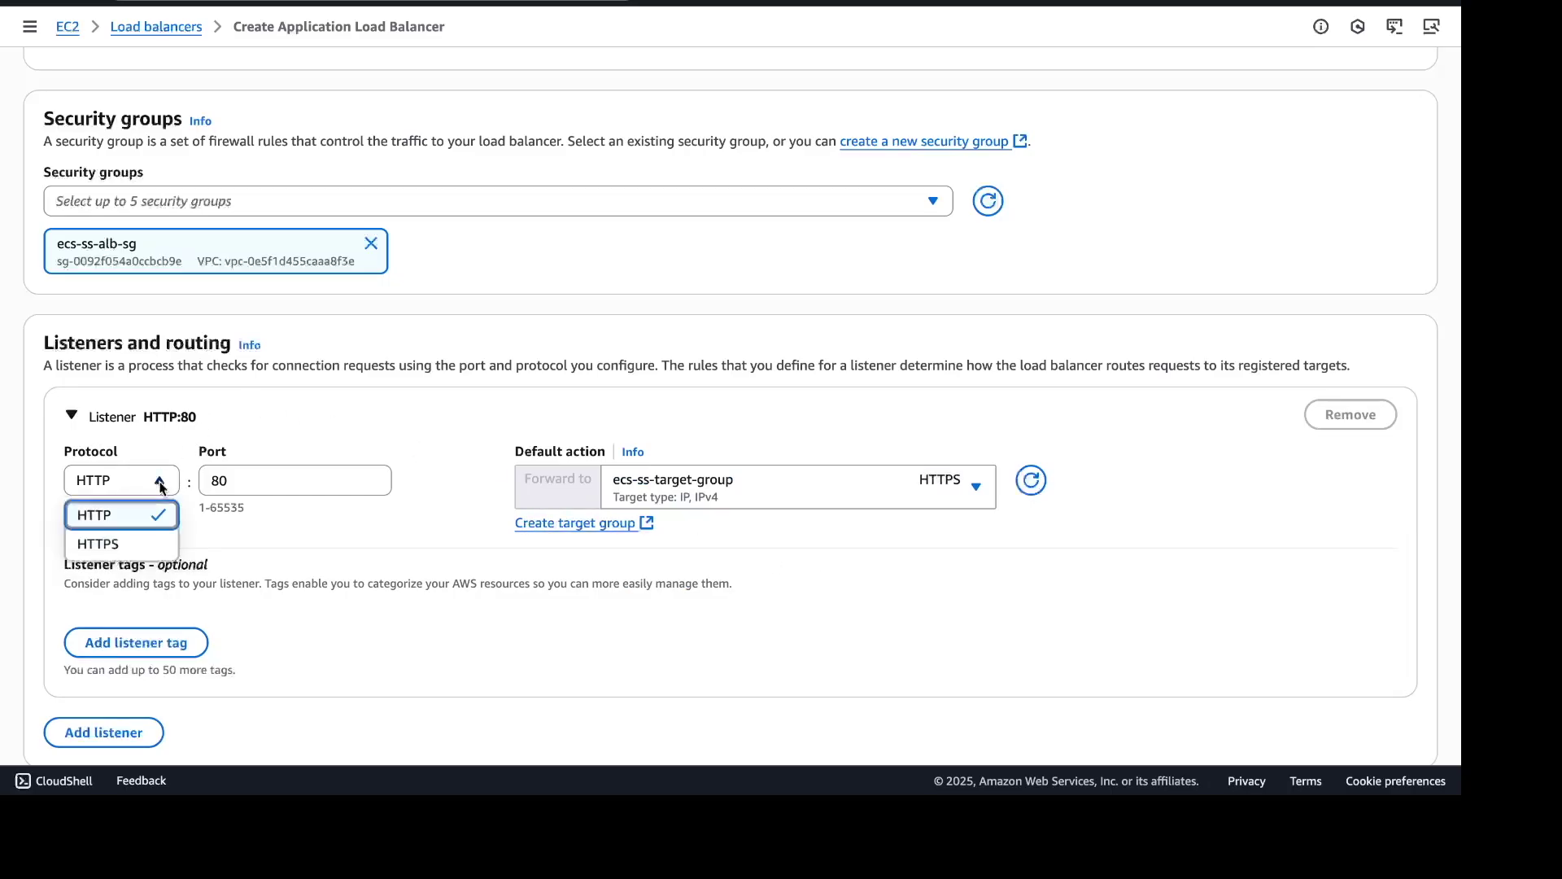
left_click(143, 542)
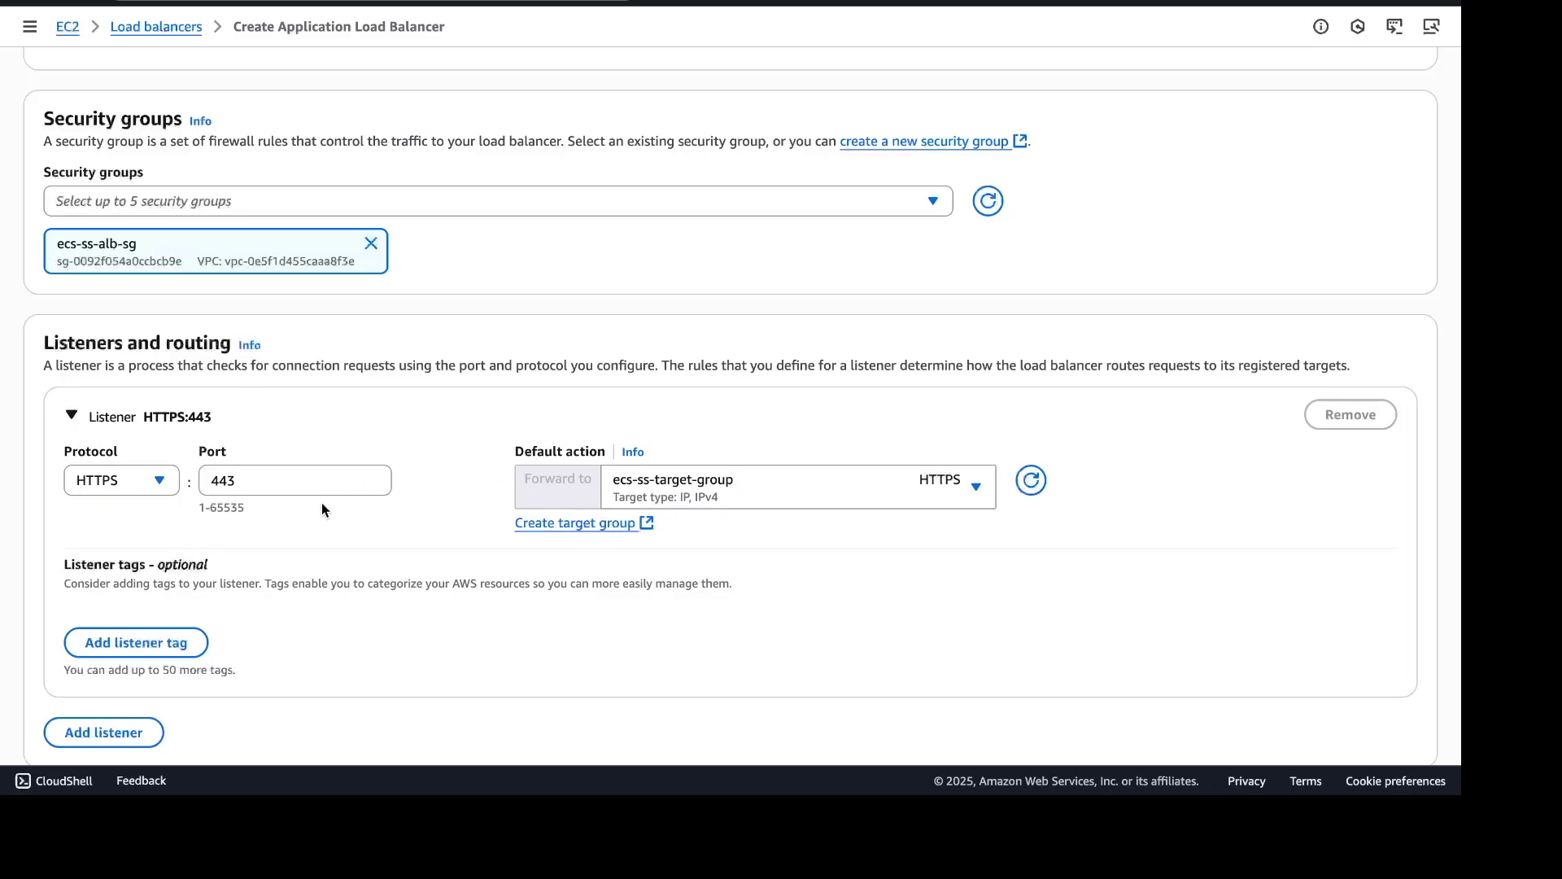
scroll(349, 519, "down", 1)
scroll(348, 511, "down", 6)
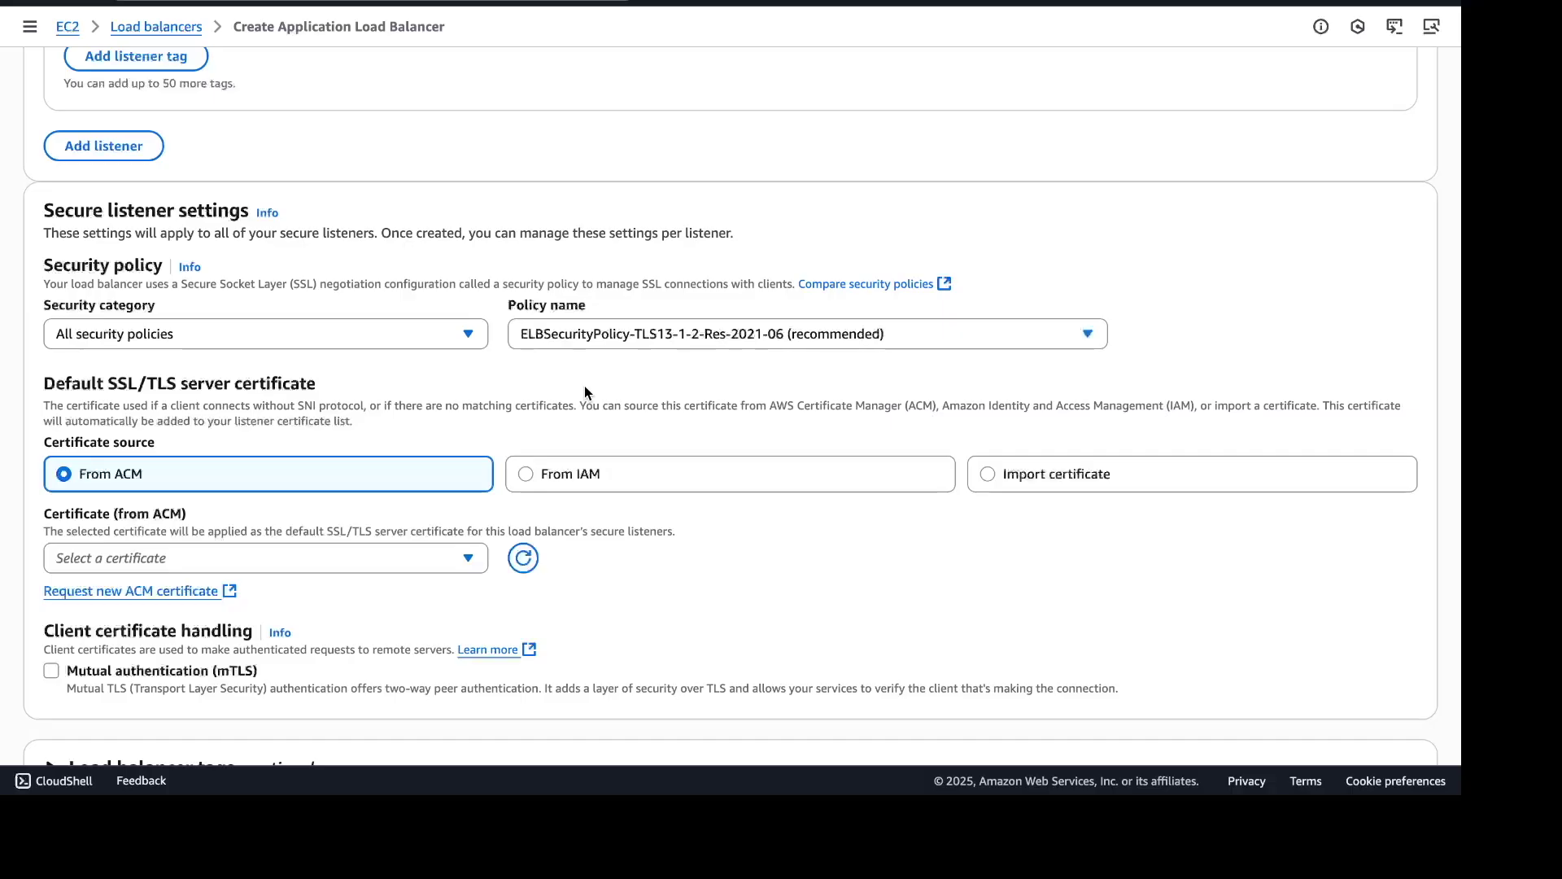
scroll(584, 385, "down", 1)
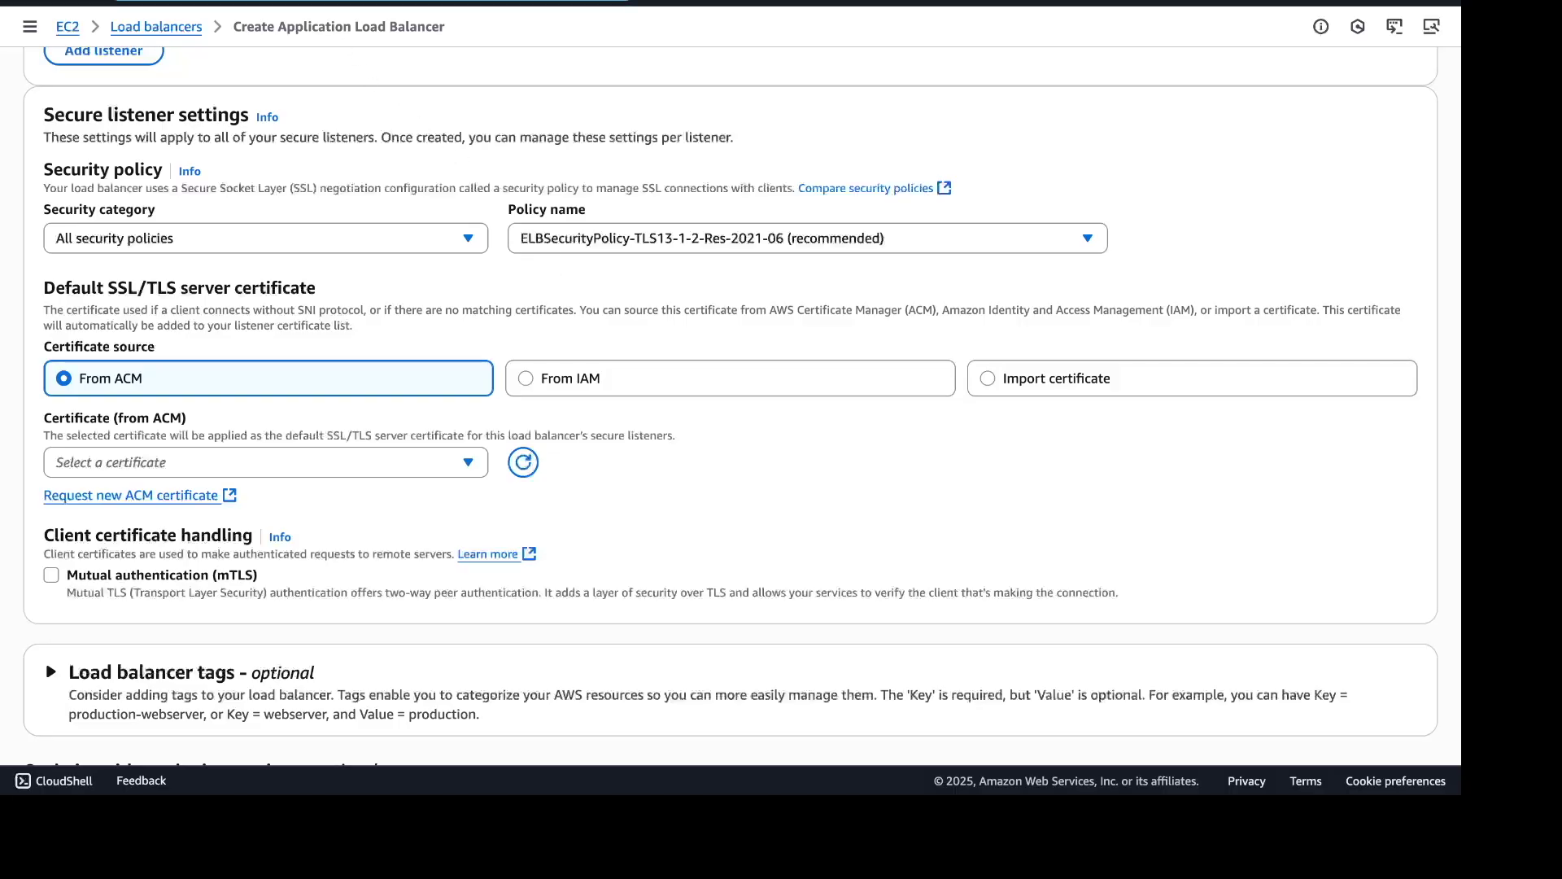
- Find Certificate Manager with the search term acm and start a request for a public certificate
type("acm")
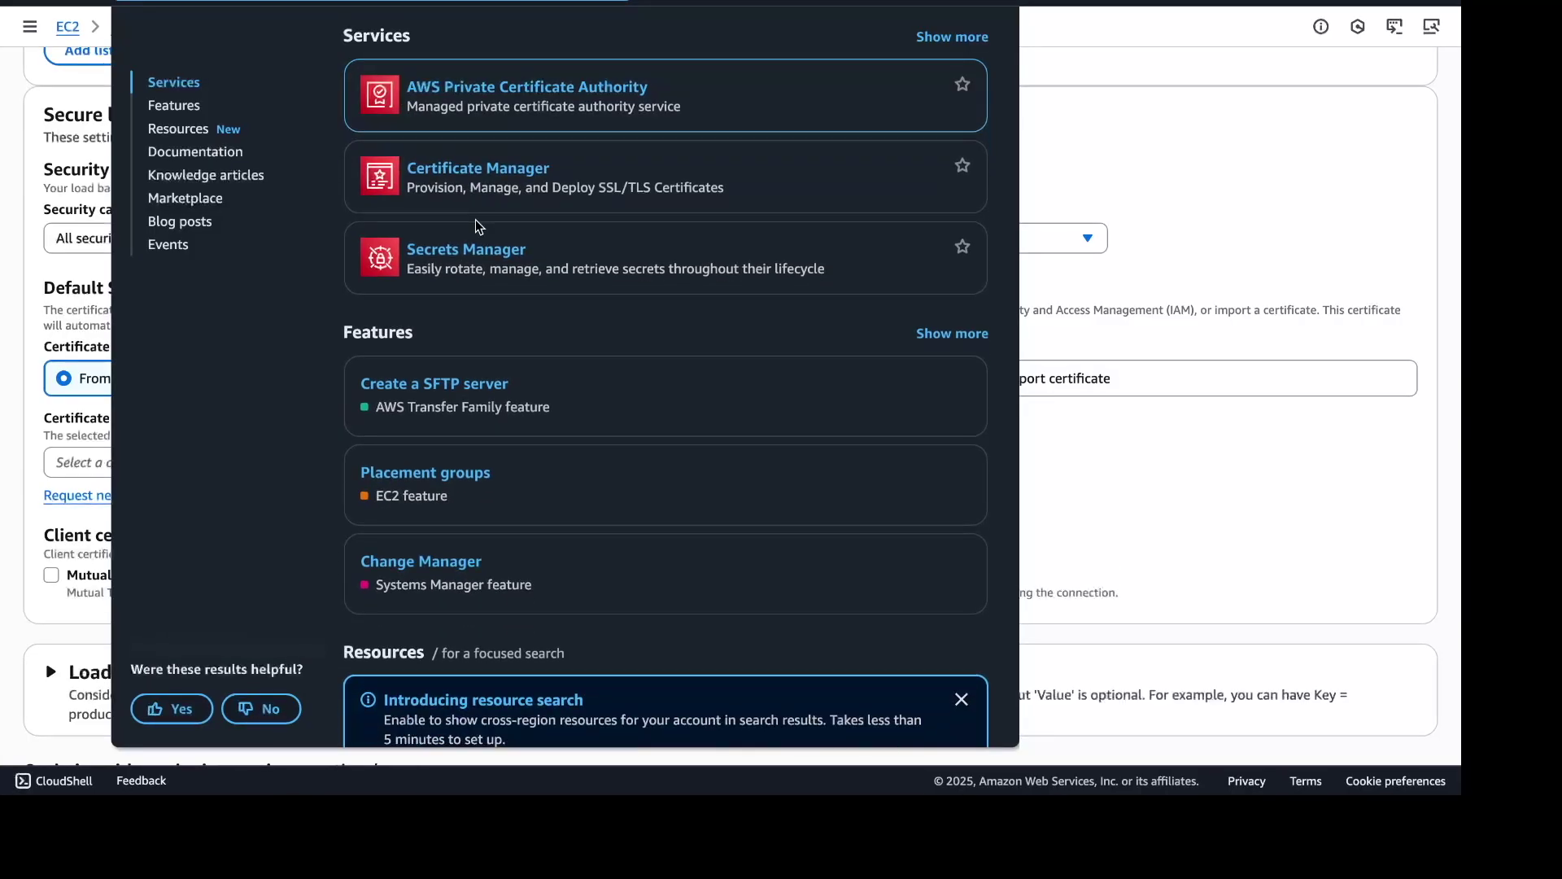
left_click(506, 180)
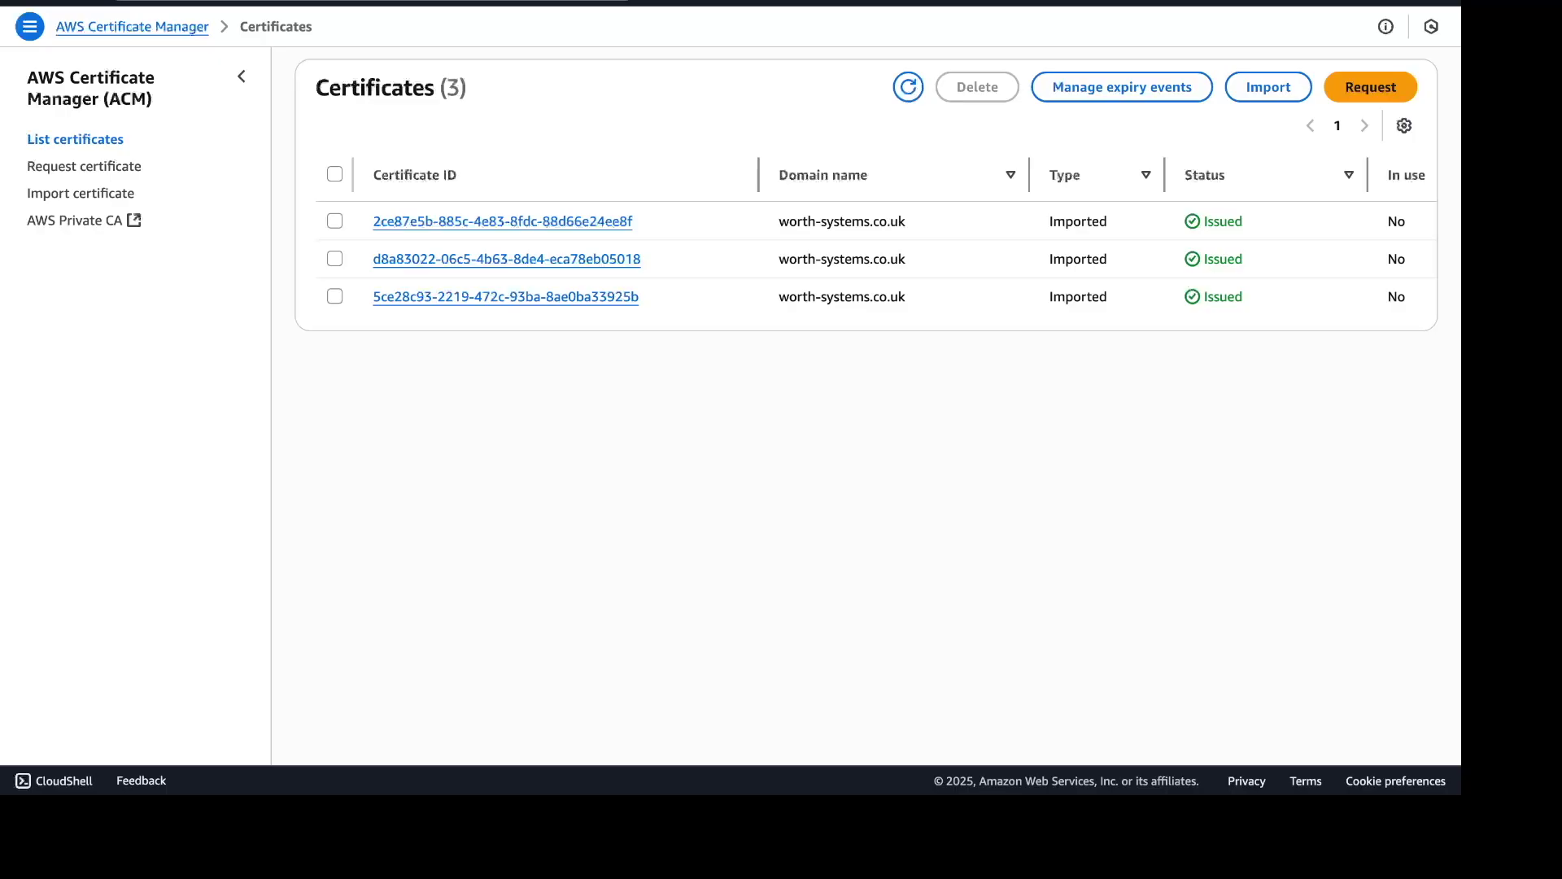
left_click(1361, 89)
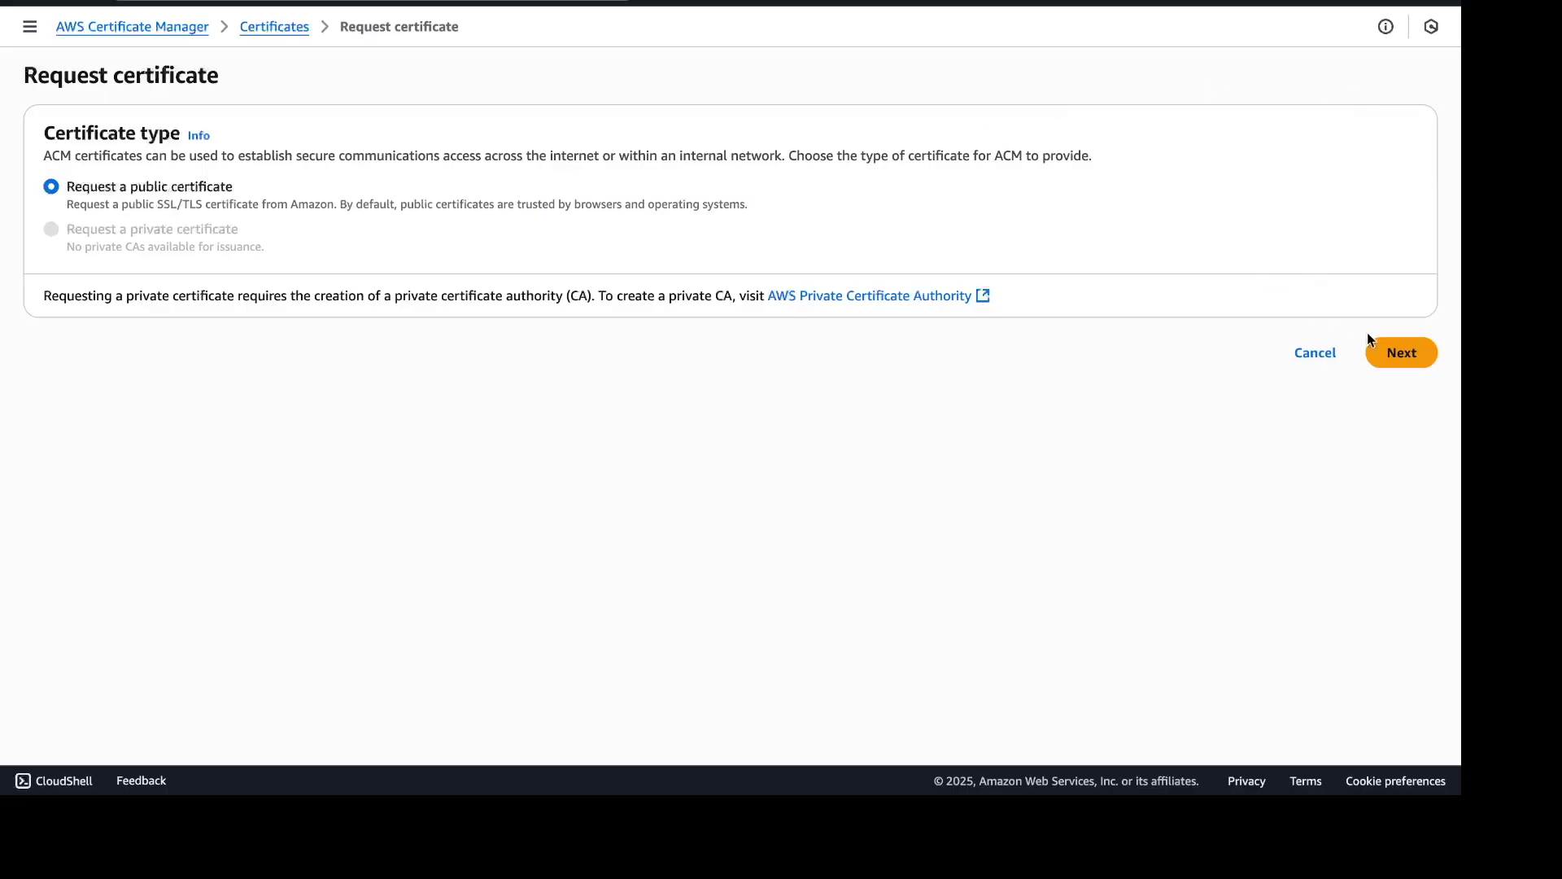
left_click(1399, 350)
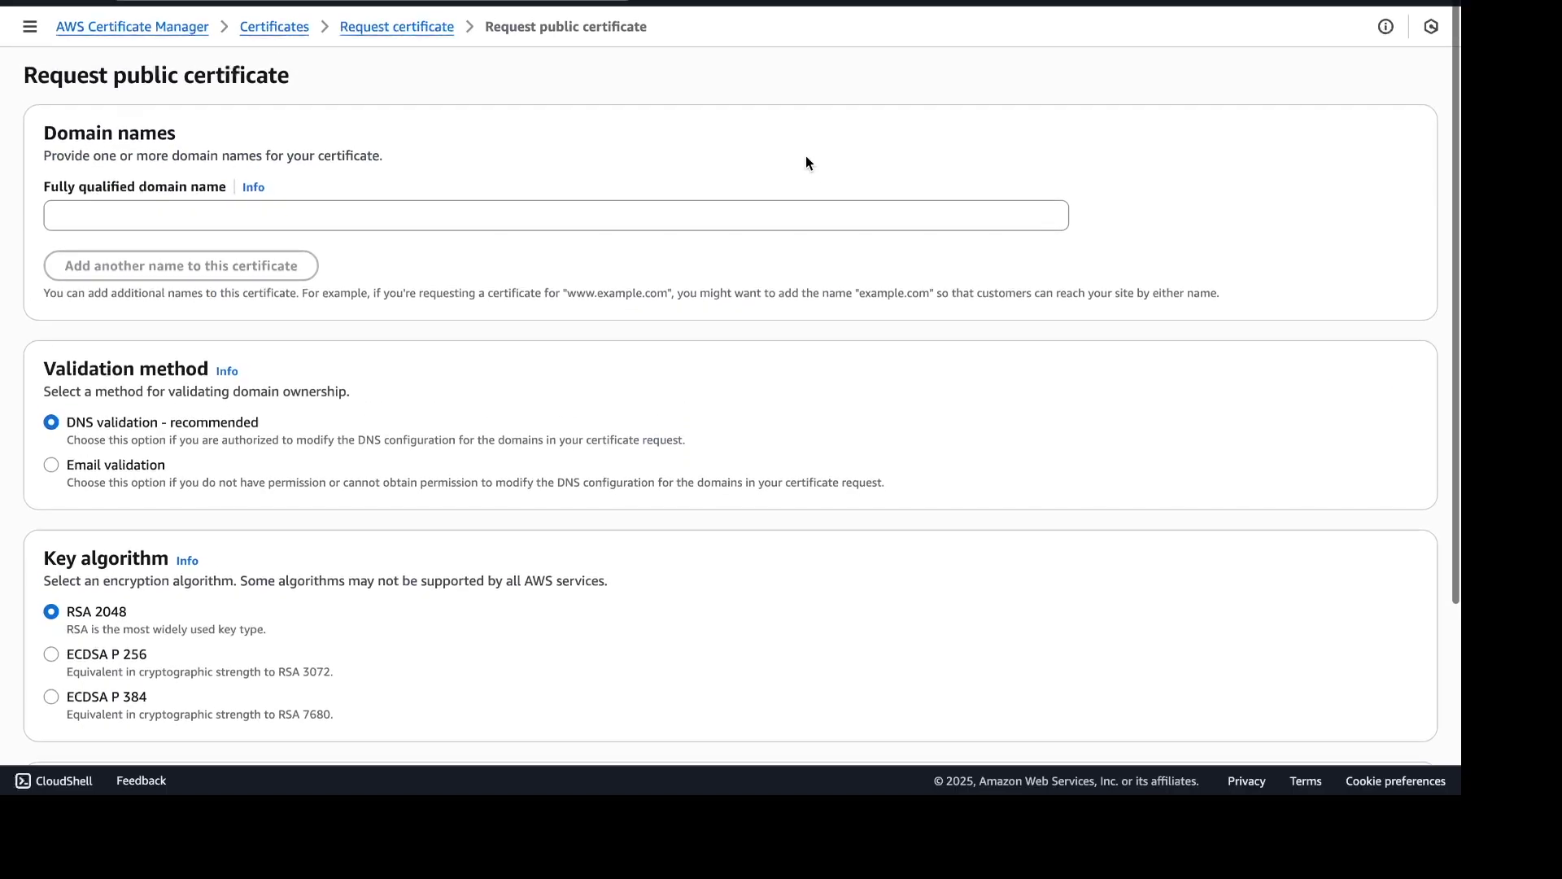
- Enter m-computing.org as the fully qualified domain name and request the certificate, keeping DNS validation and RSA 2048
left_click(458, 207)
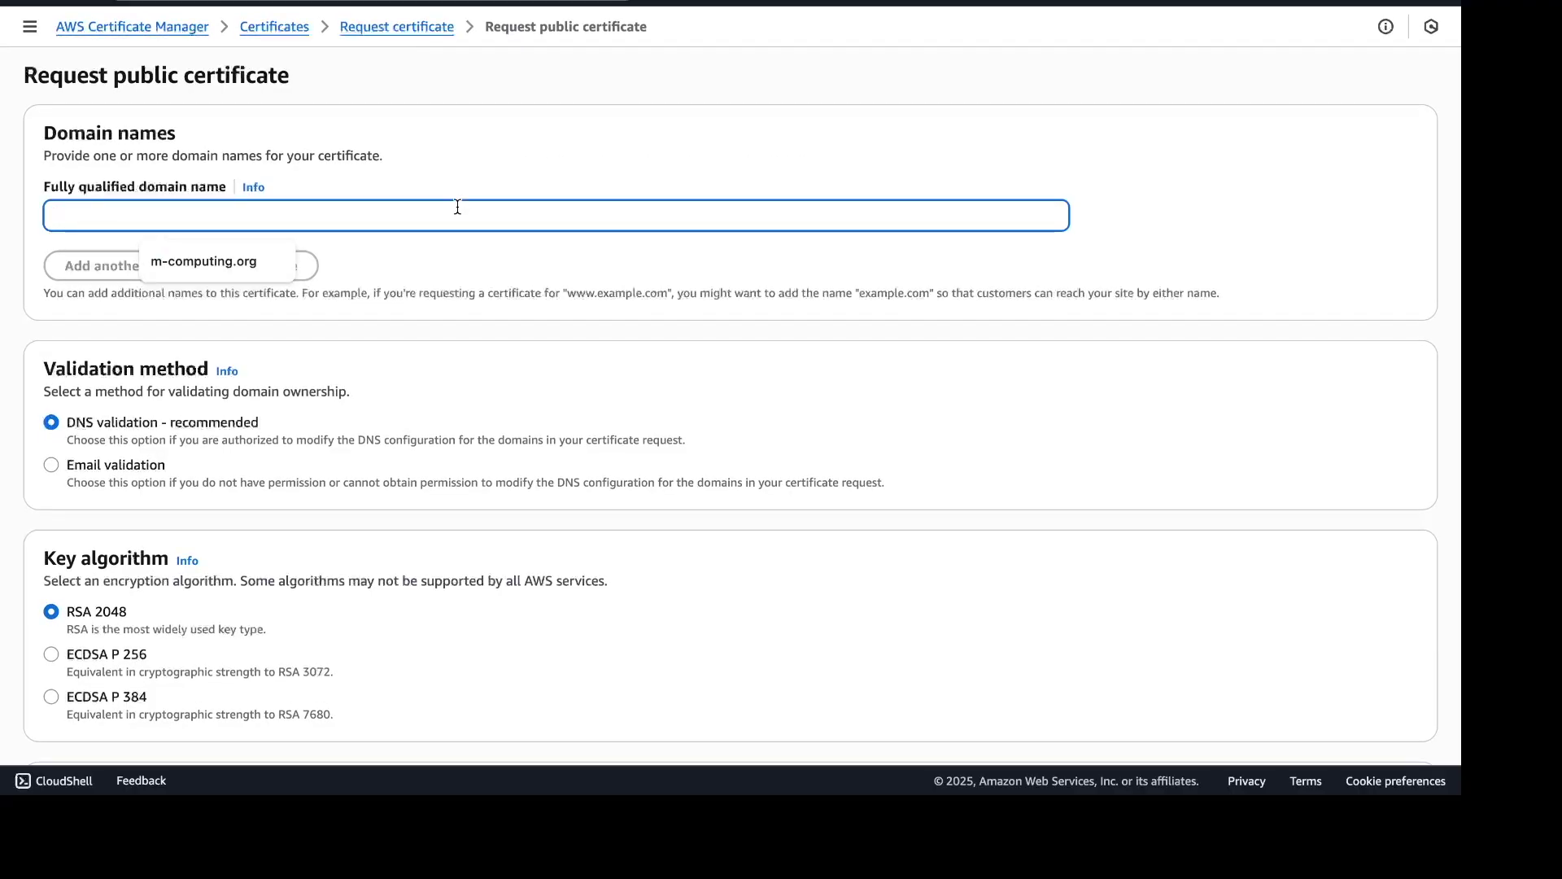
left_click(203, 260)
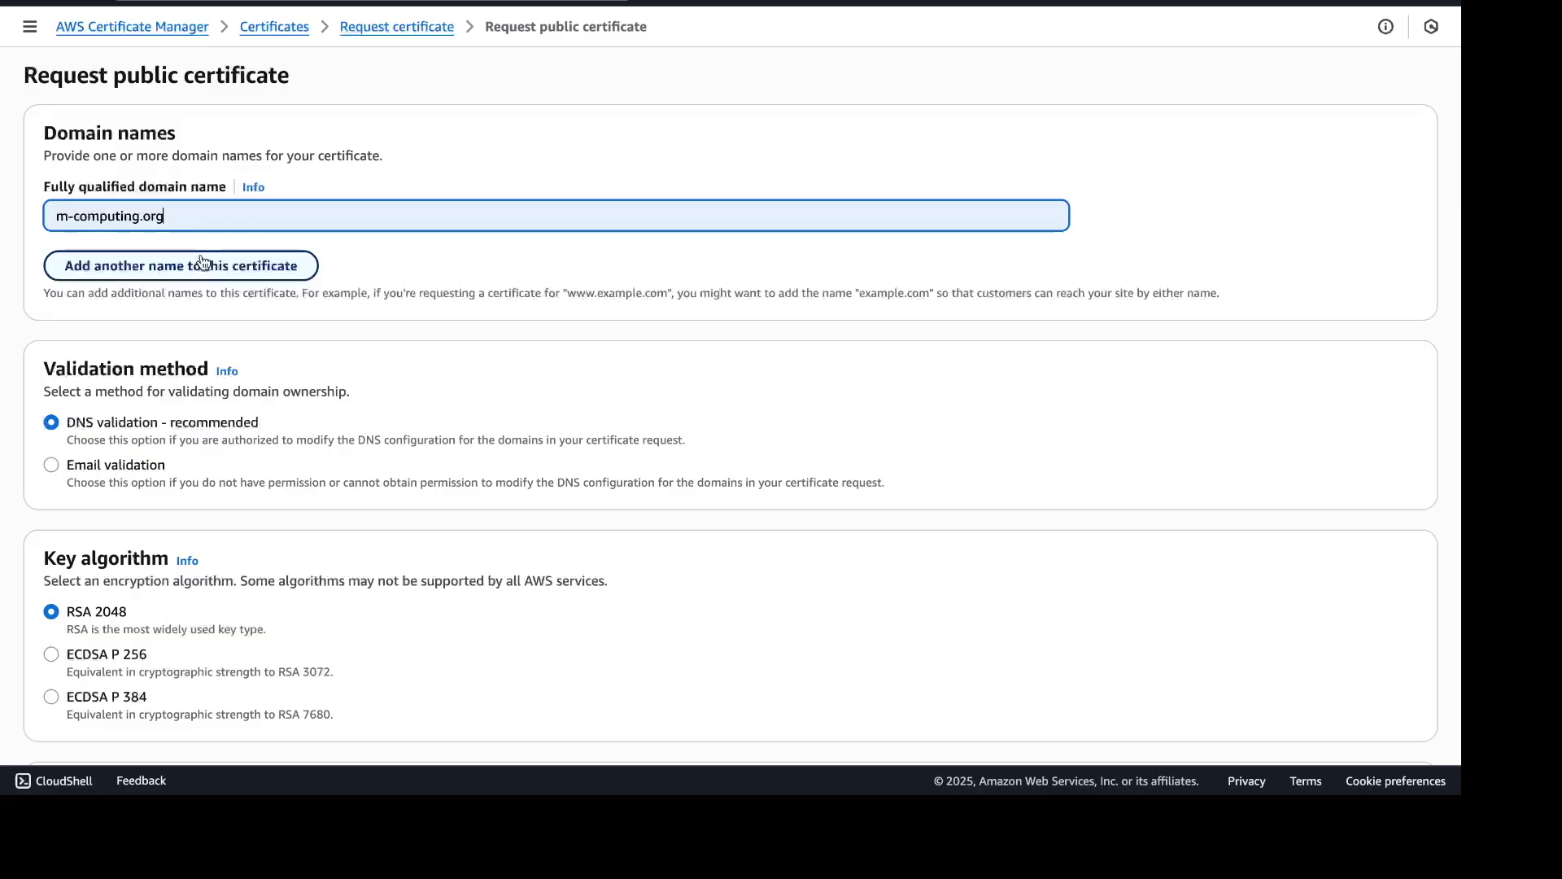
scroll(423, 370, "down", 2)
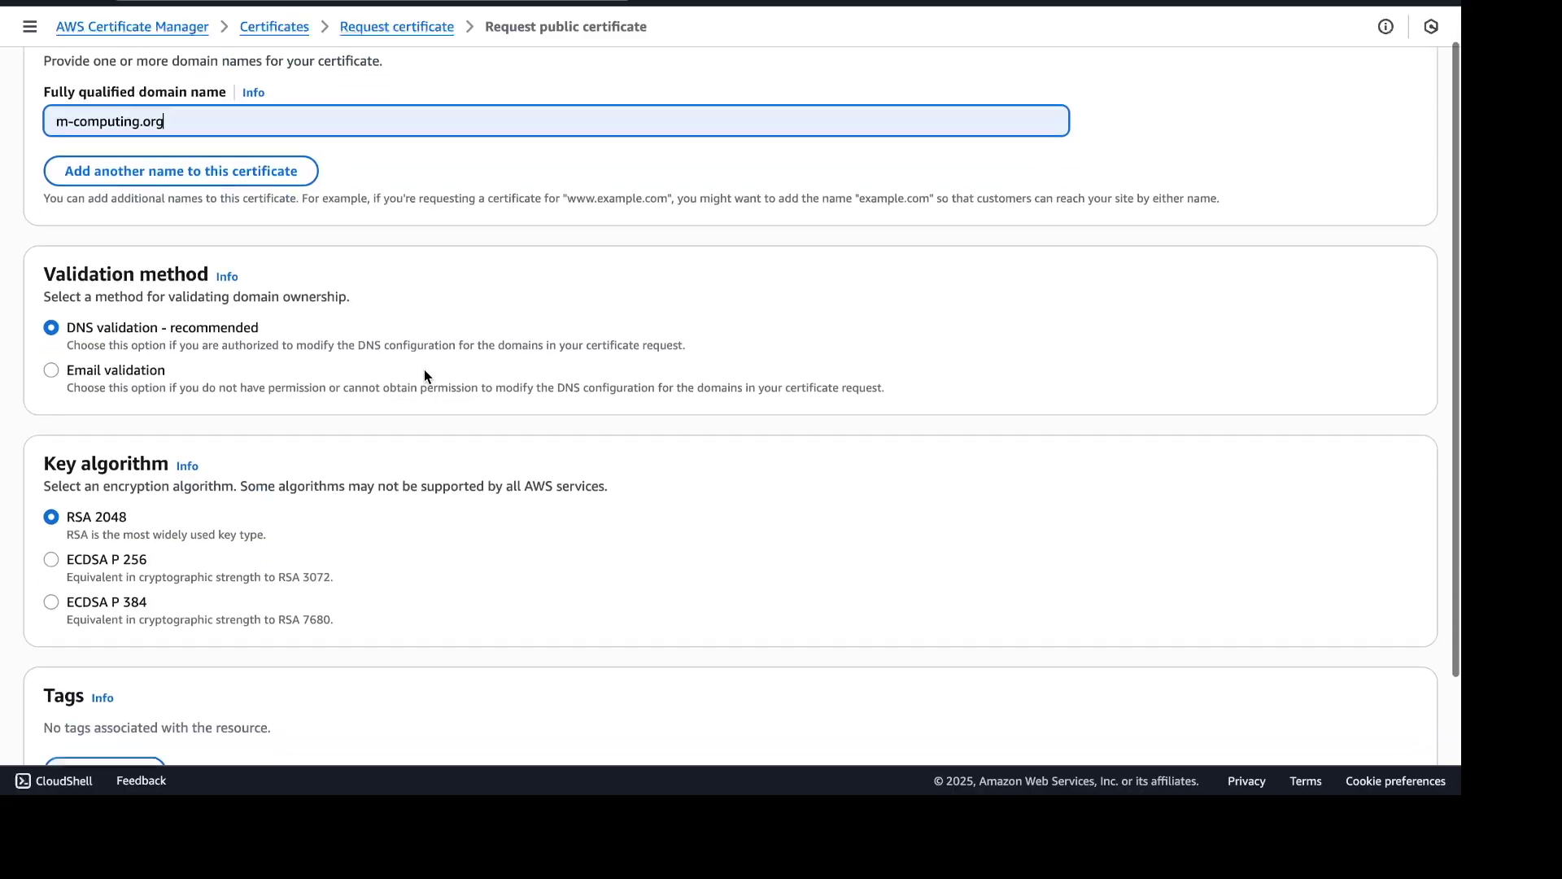
scroll(202, 305, "down", 2)
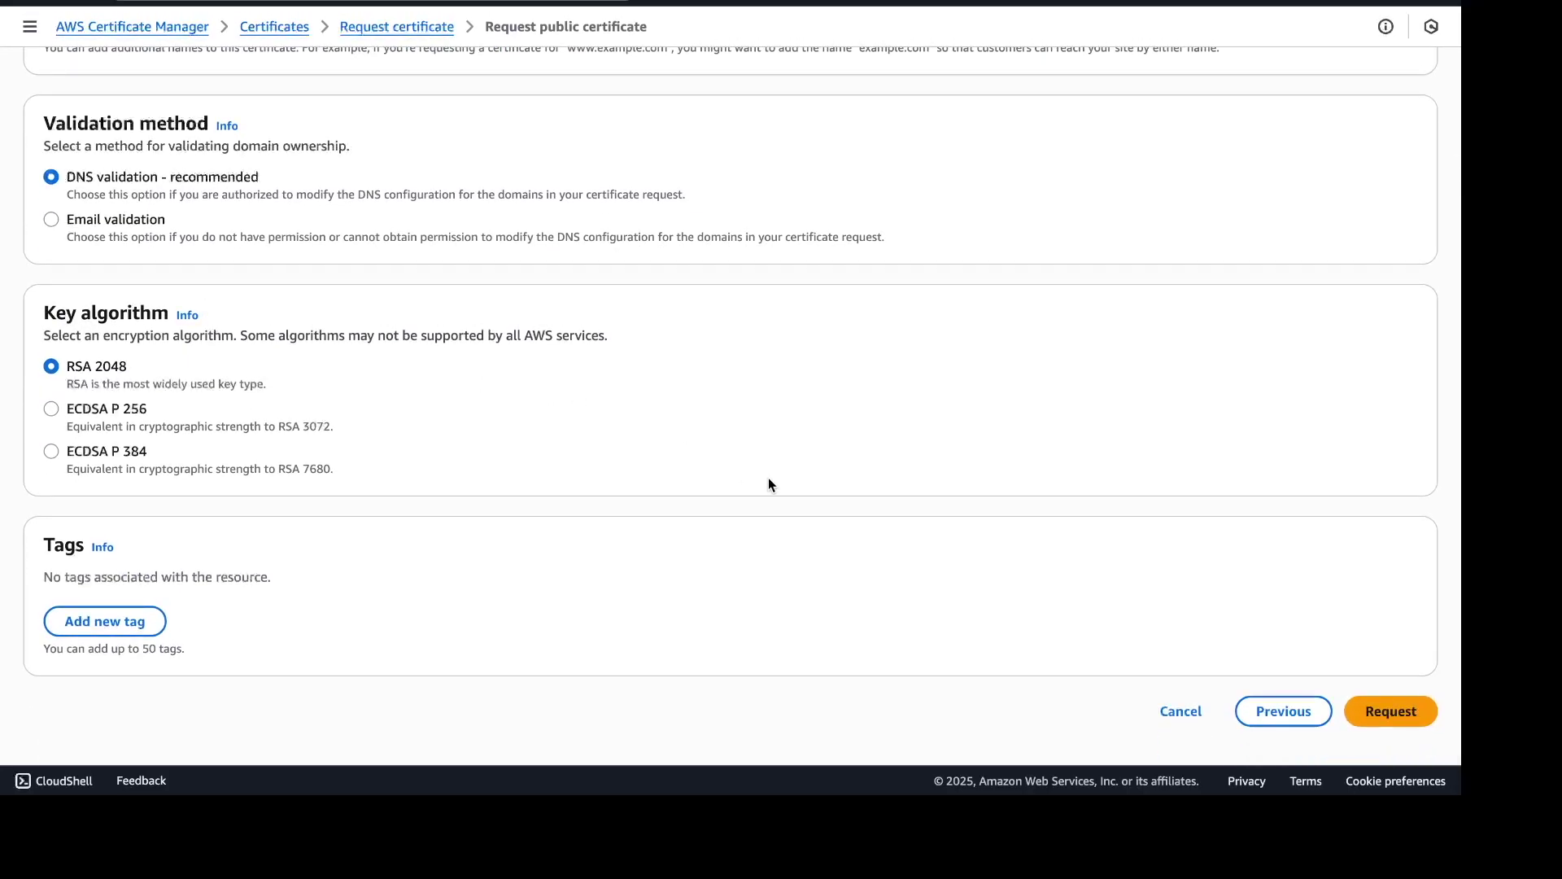
left_click(1381, 713)
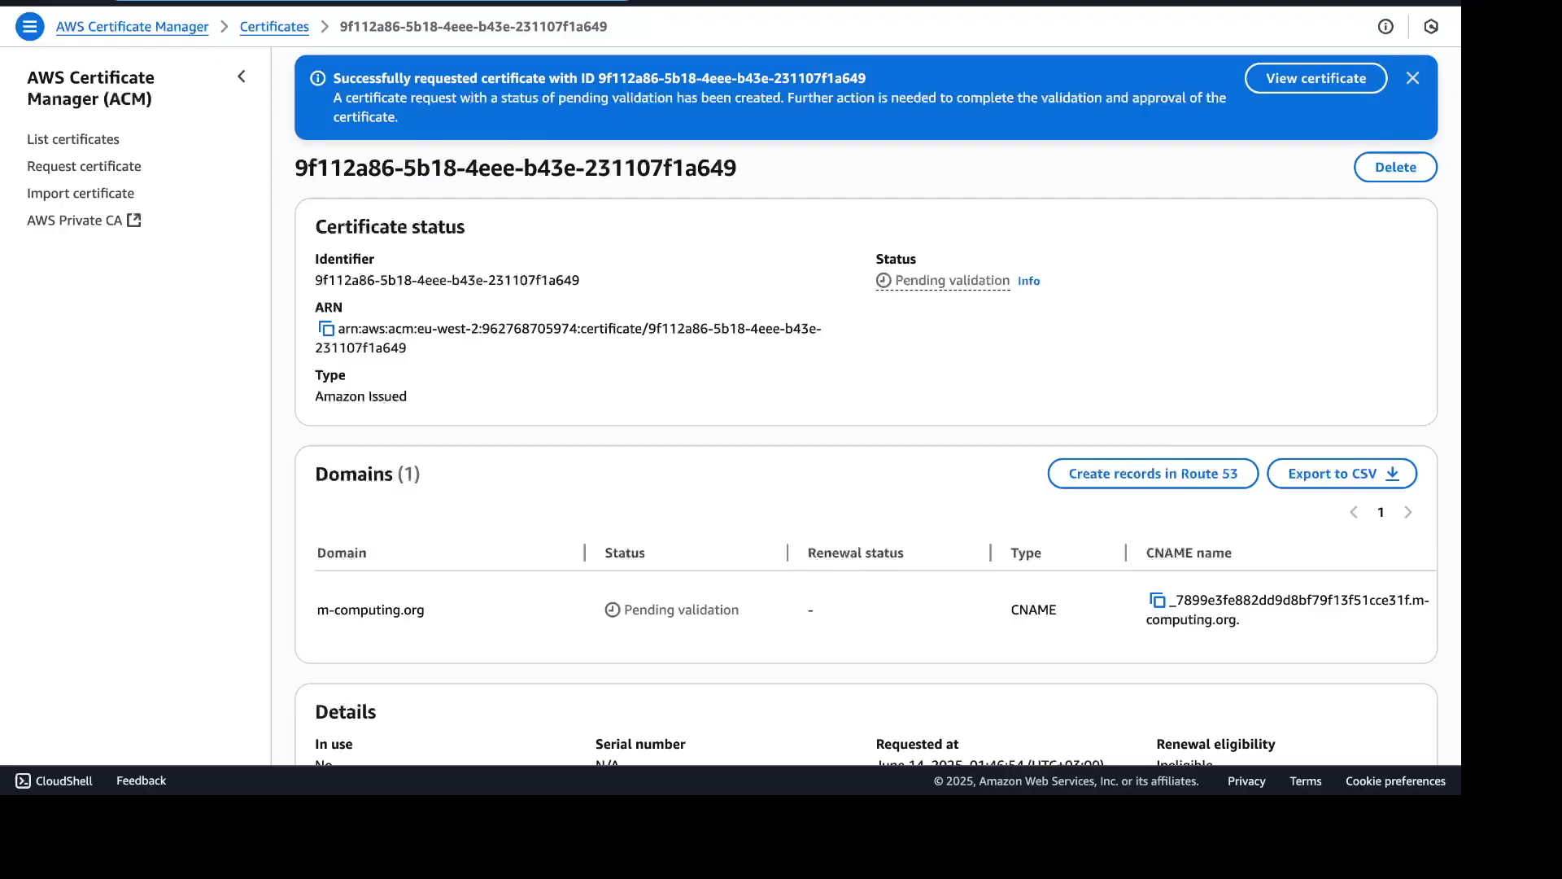
- Go to Route 53 and open the m-computing.org hosted zone to examine its DNS records
type("route")
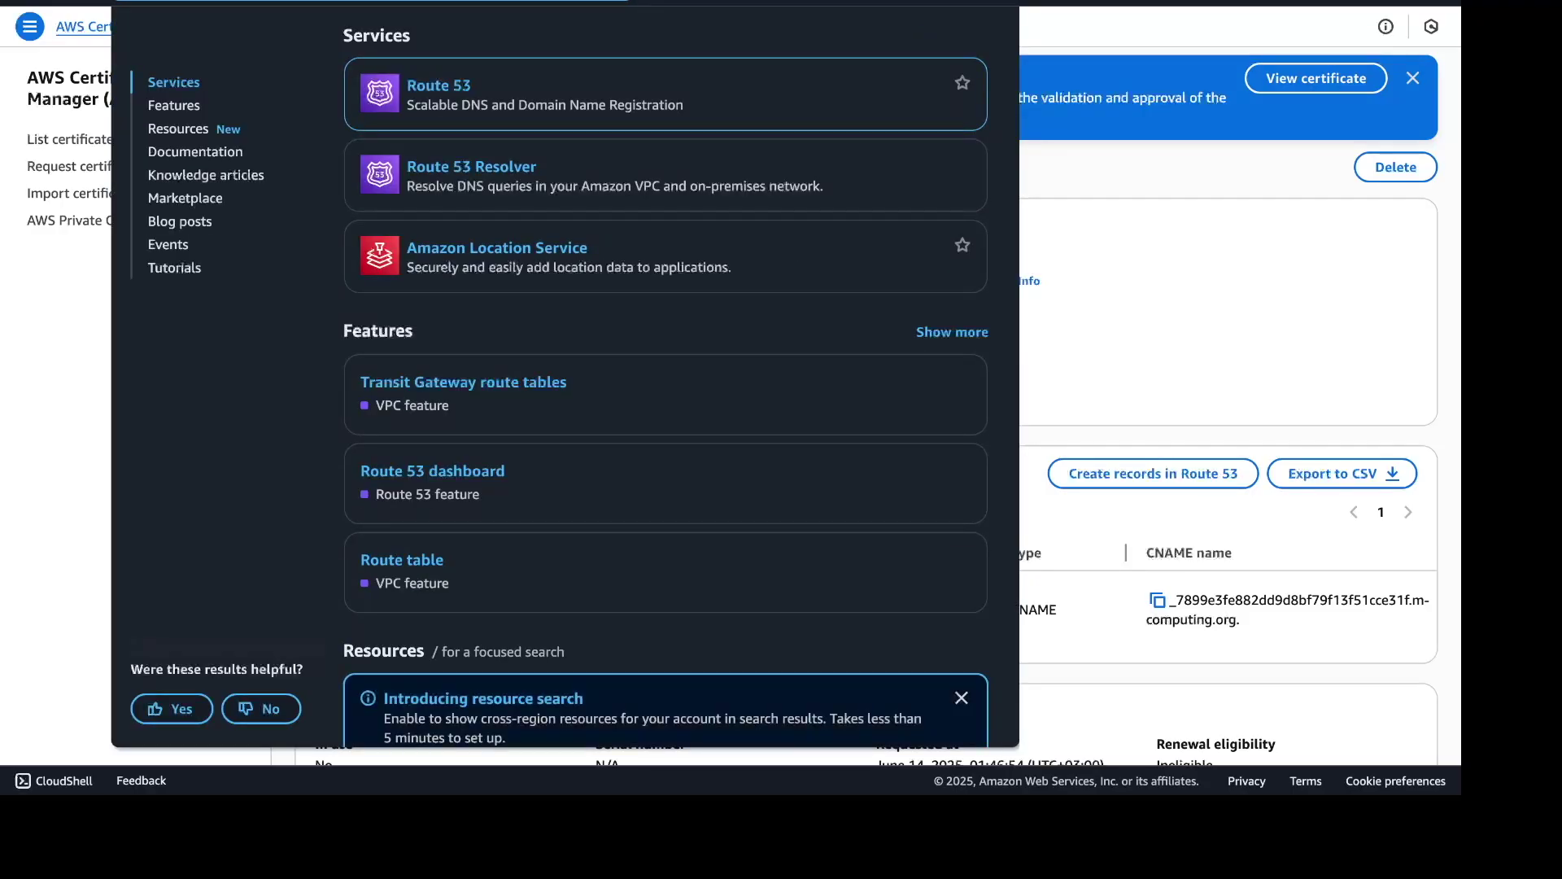
mouse_move(455, 88)
left_click_drag(405, 86, 471, 88)
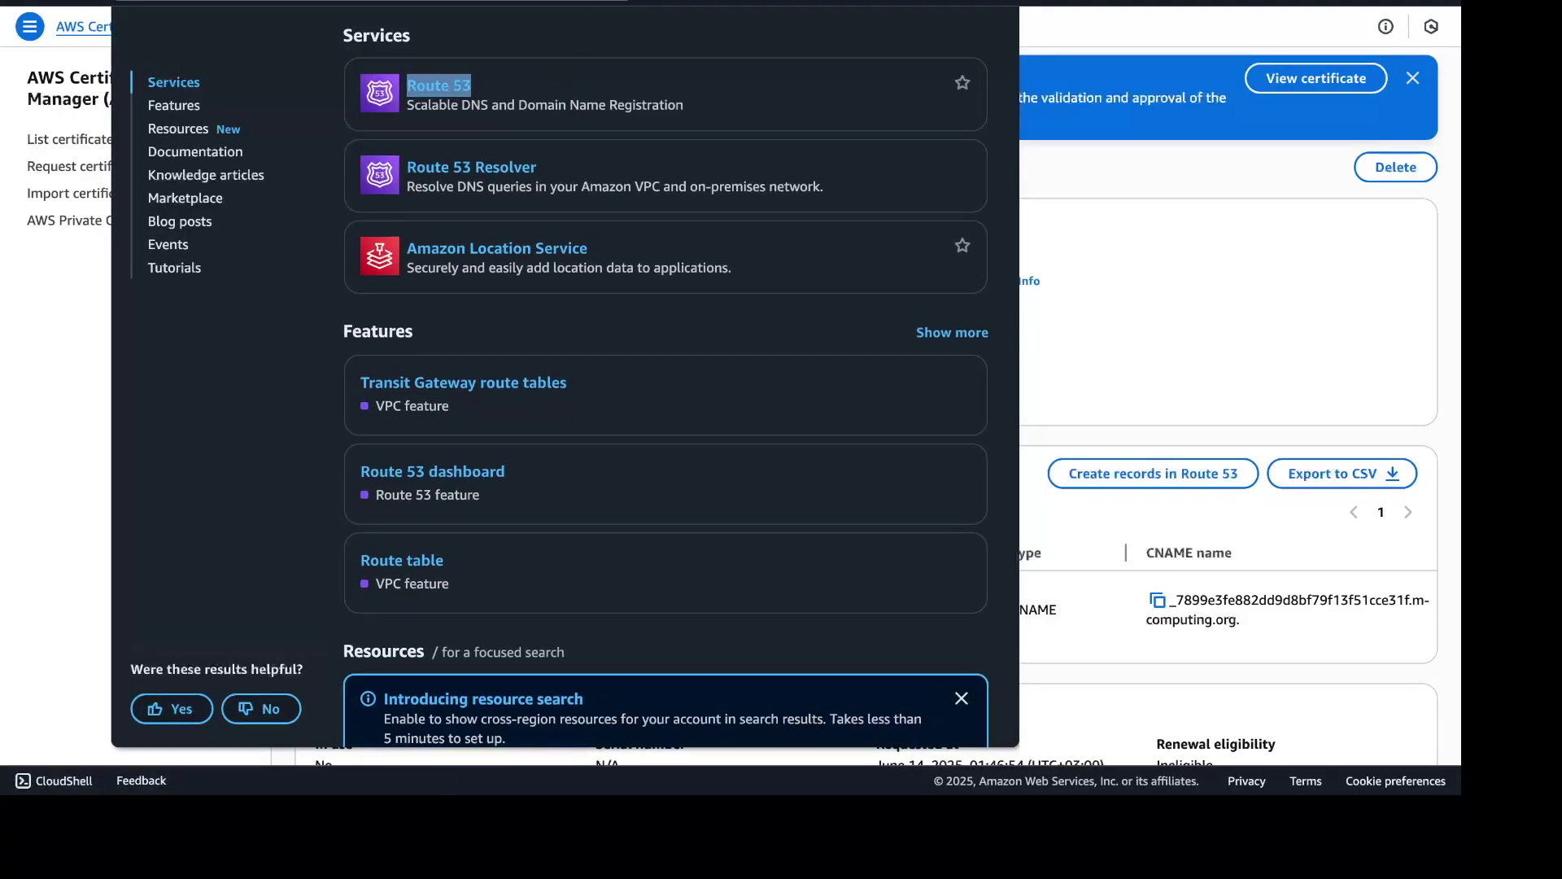
key("Return")
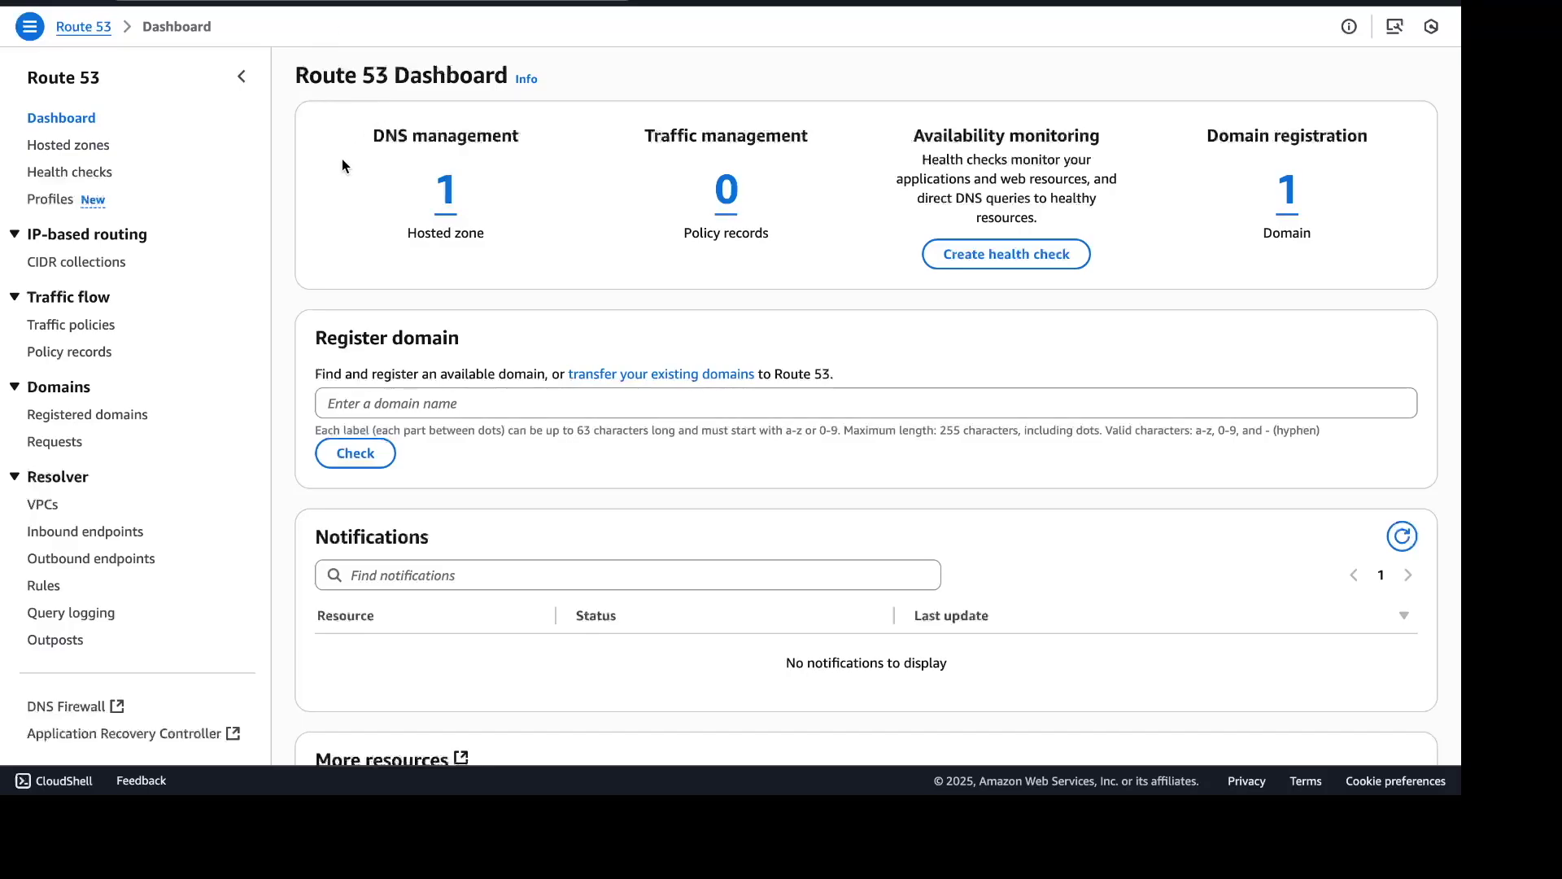
left_click(447, 191)
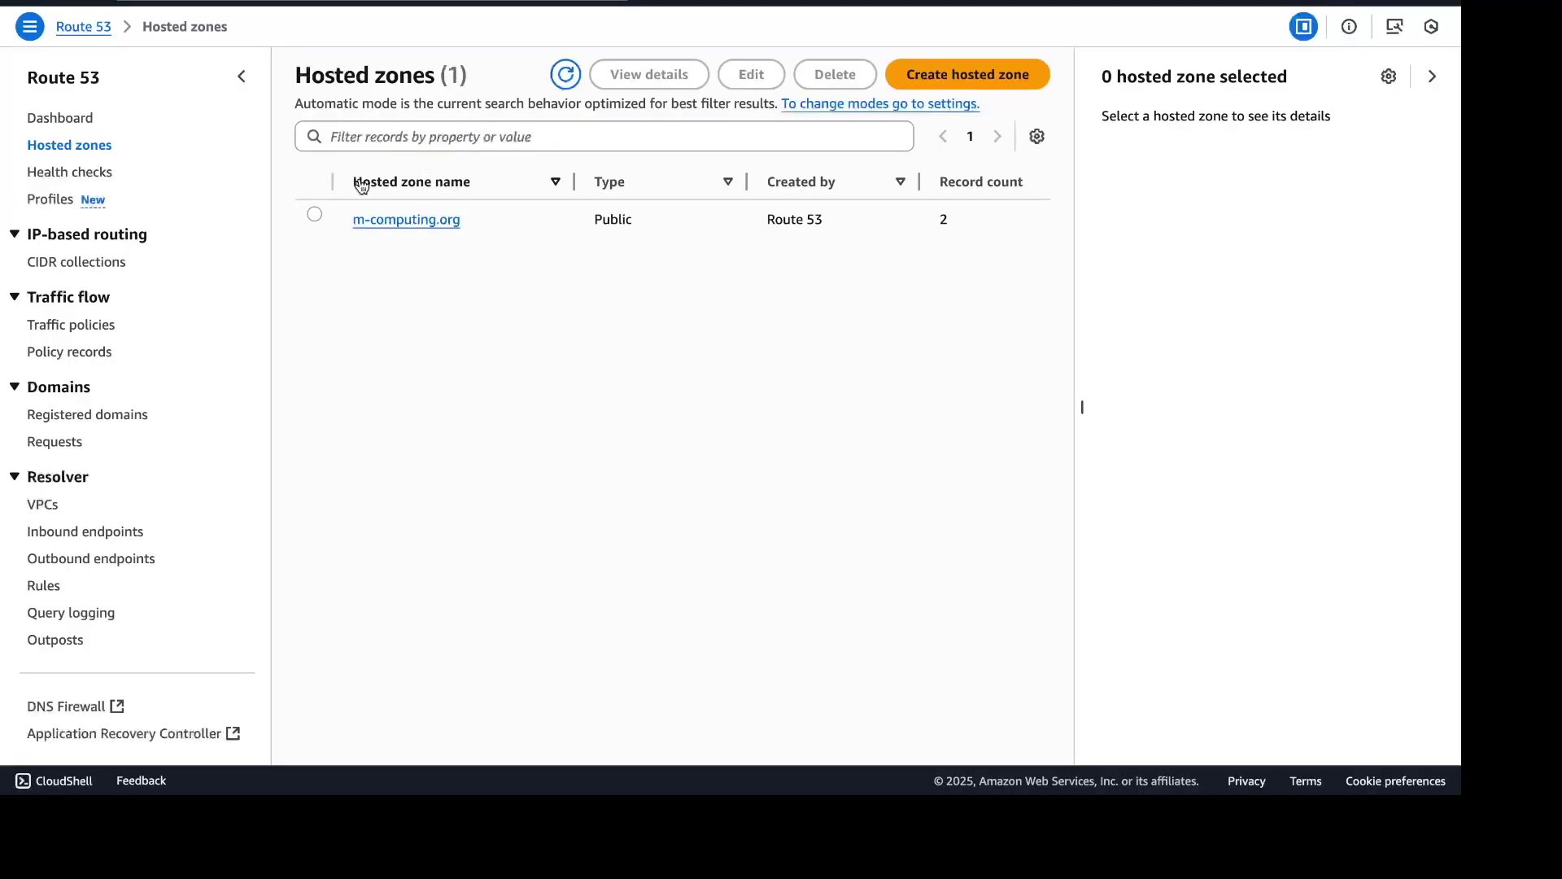
left_click(403, 222)
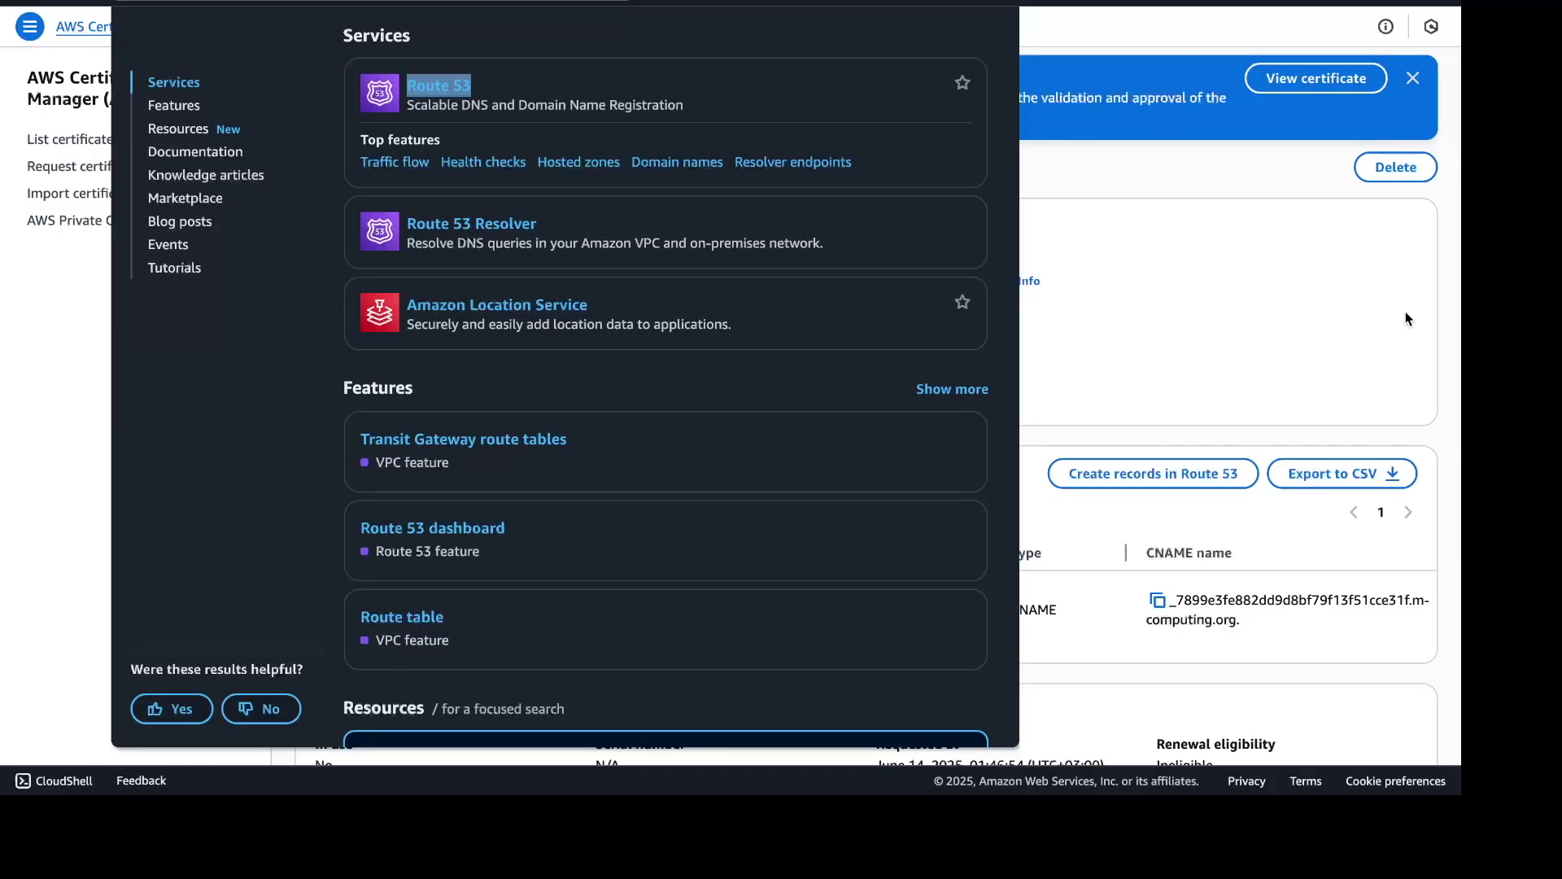
- Return to the pending m-computing.org certificate's details and copy the CNAME name from its domain validation entry
left_click(1302, 264)
scroll(1017, 633, "down", 3)
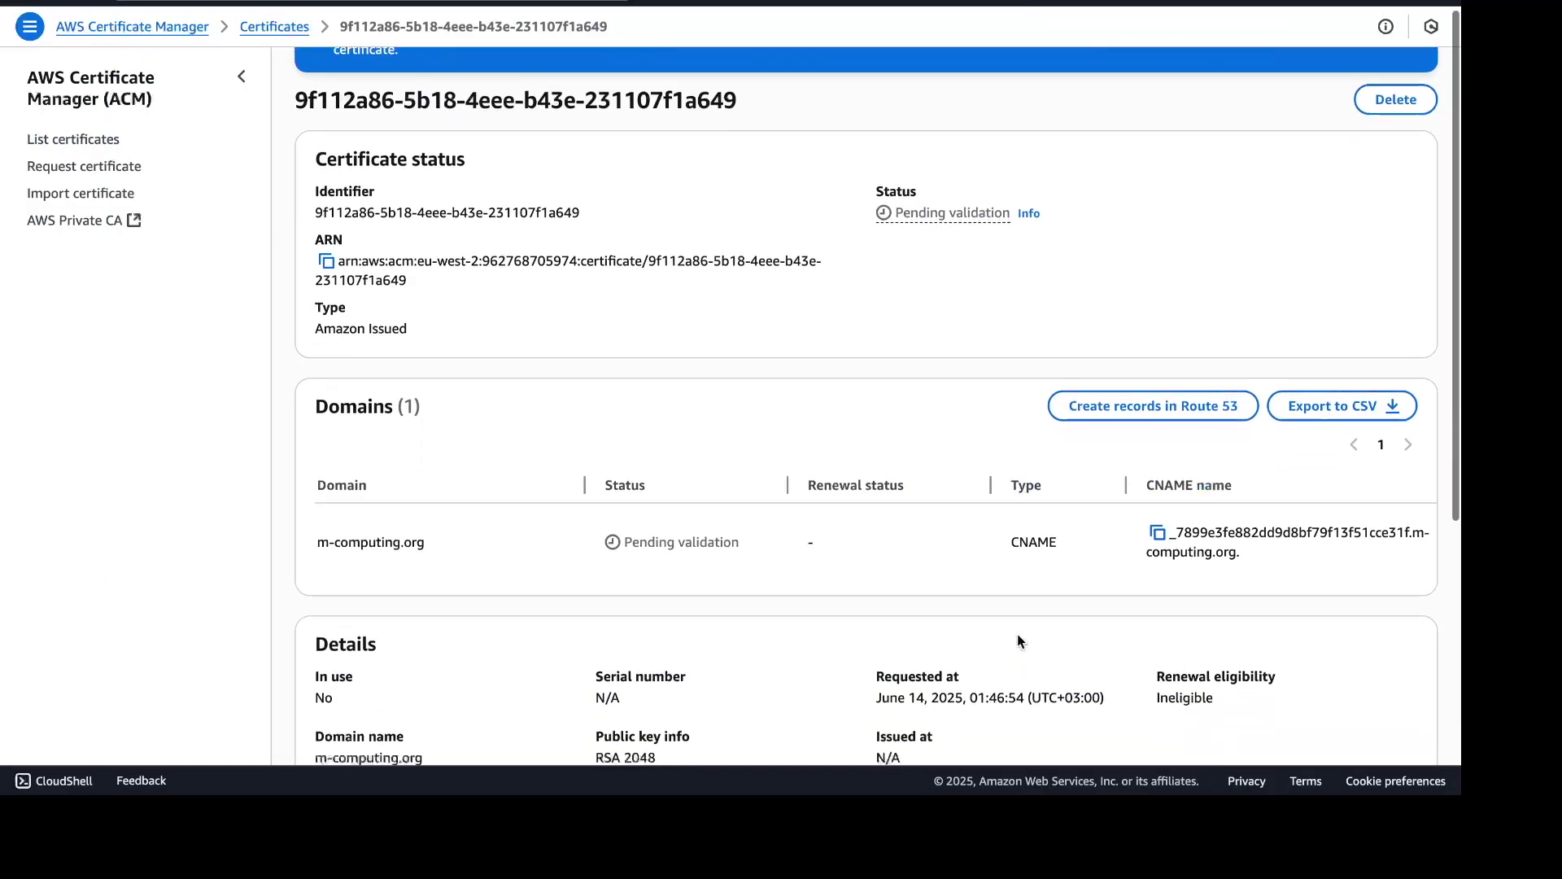
scroll(1019, 640, "down", 2)
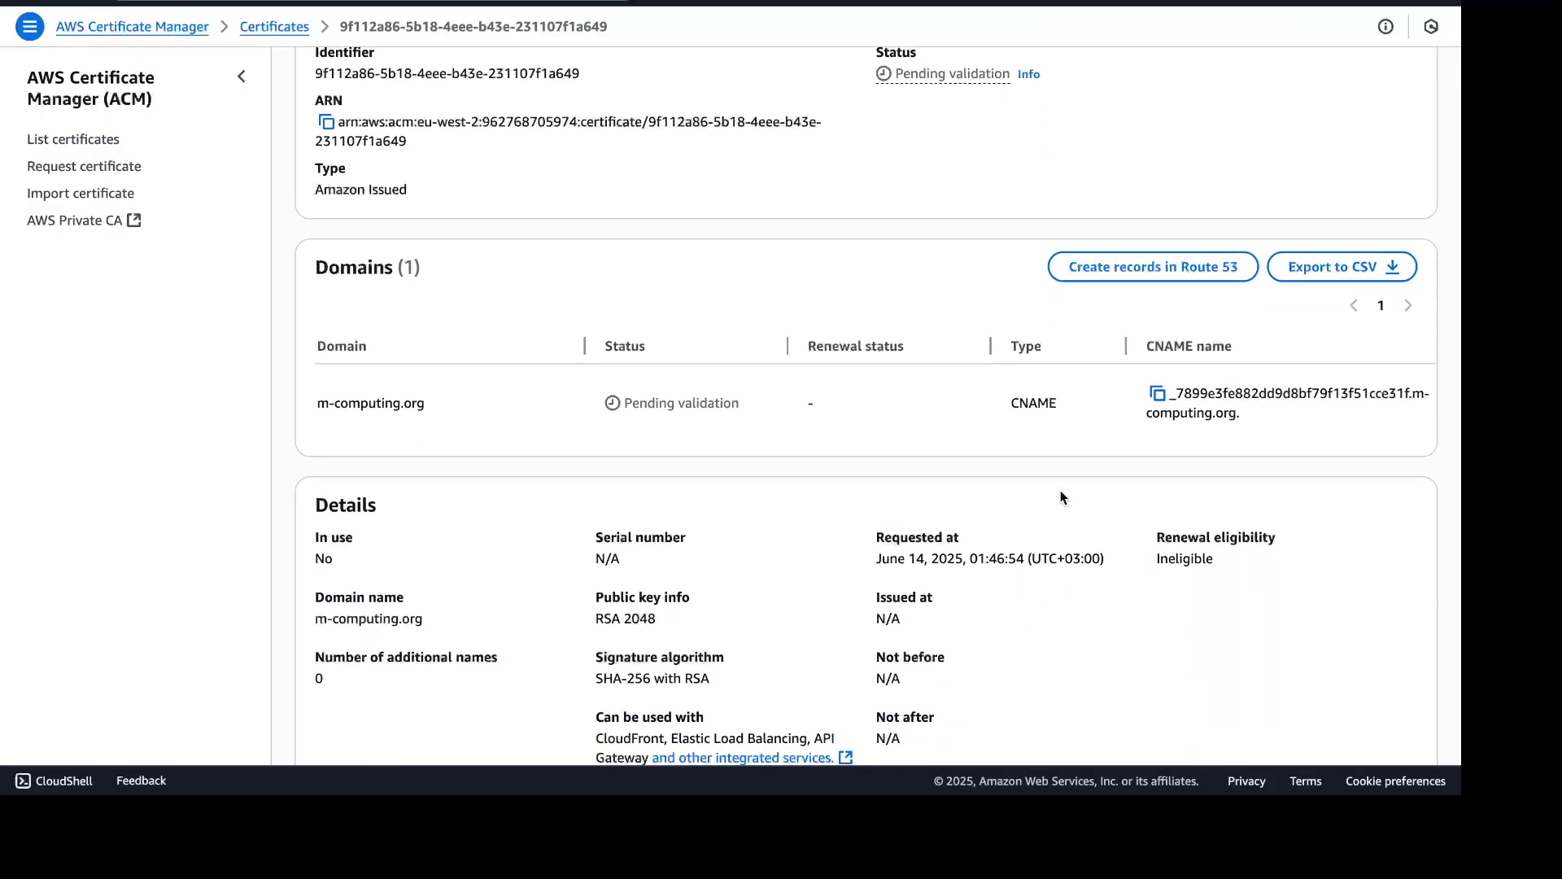
scroll(1061, 493, "up", 2)
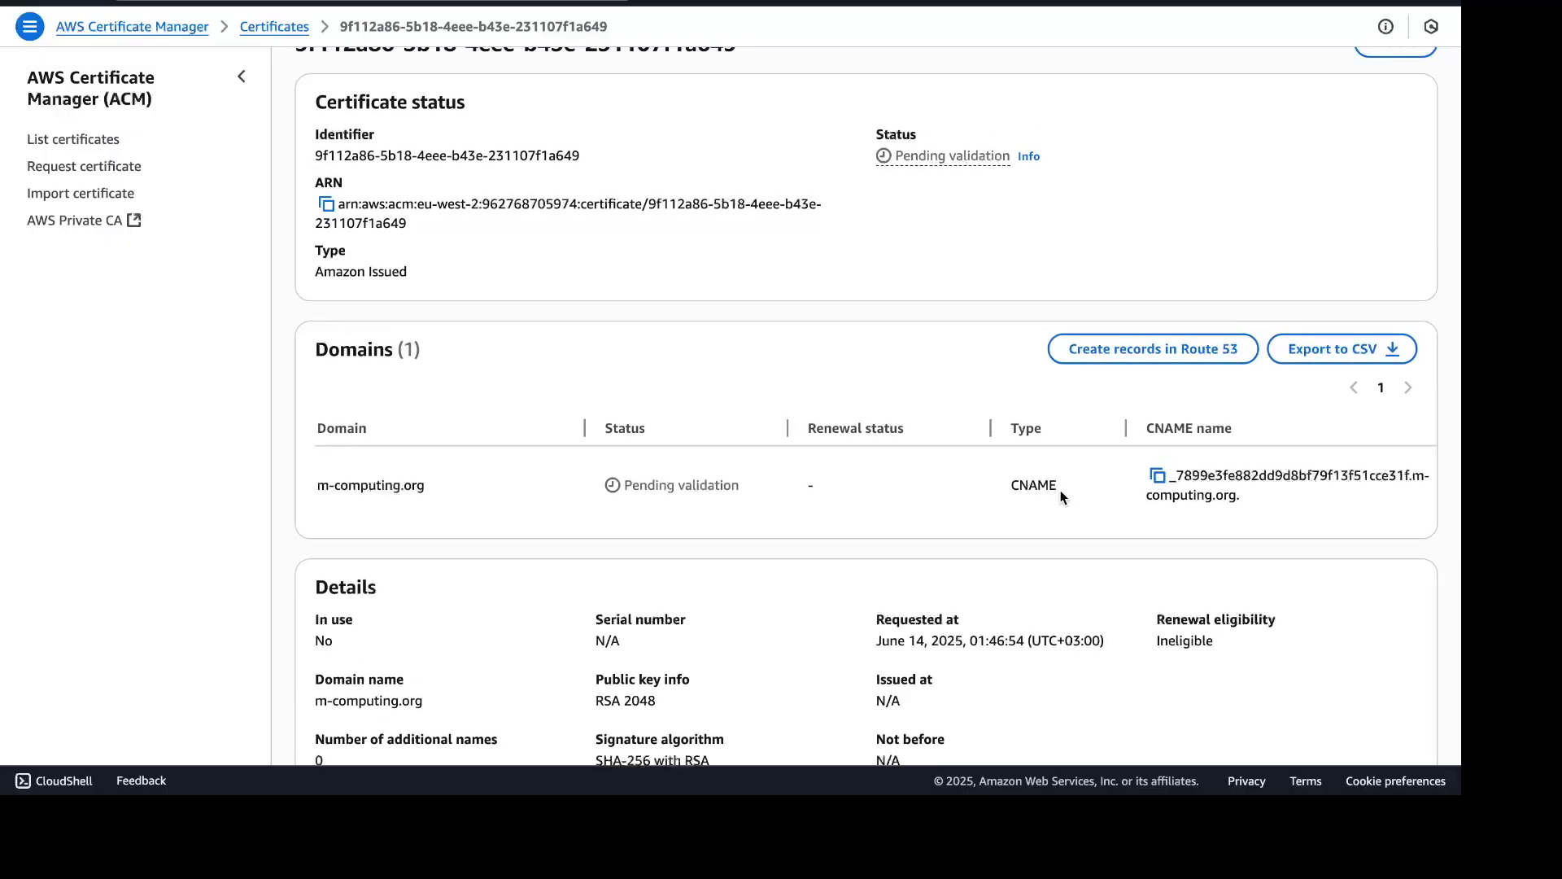
scroll(1223, 476, "right", 5)
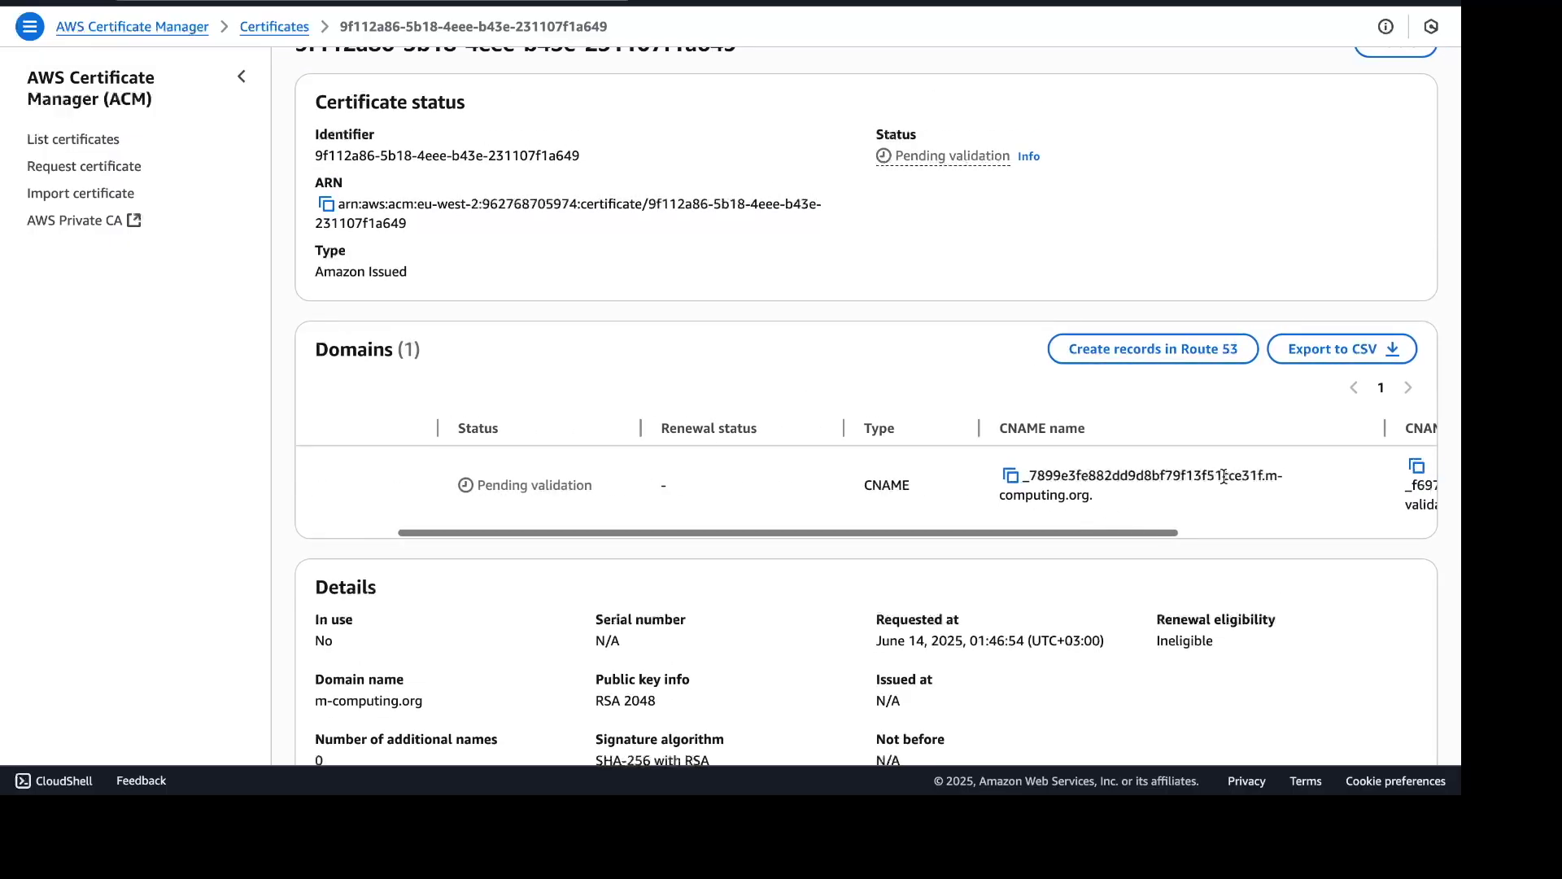
scroll(1224, 476, "right", 1)
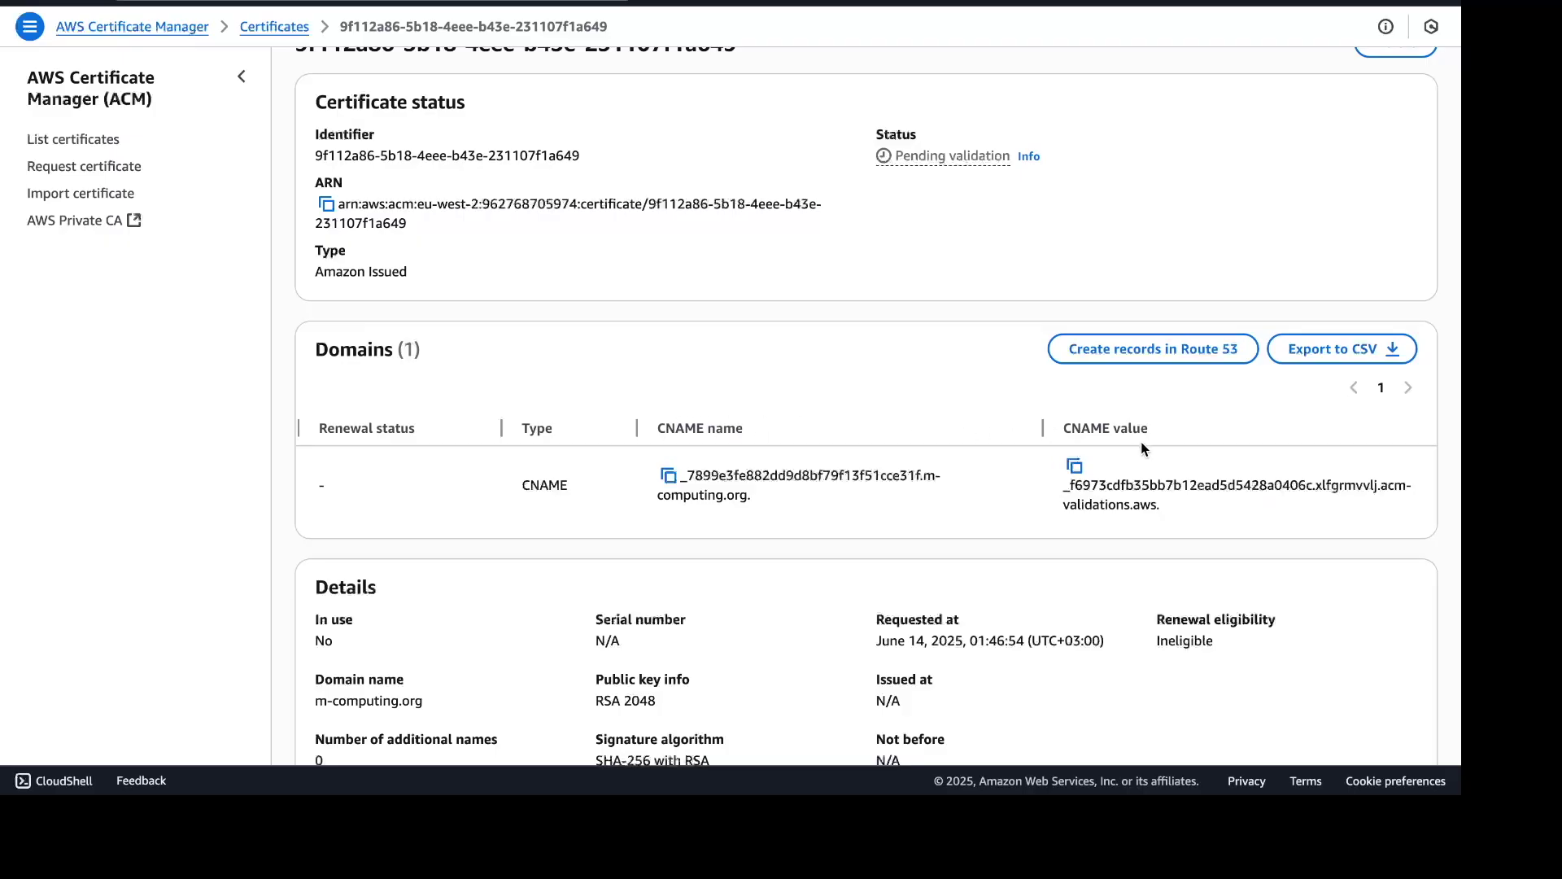
left_click(668, 475)
- Start a new record in the Route 53 m-computing.org hosted zone, using the copied CNAME name without its domain suffix as the record name
left_click(705, 1)
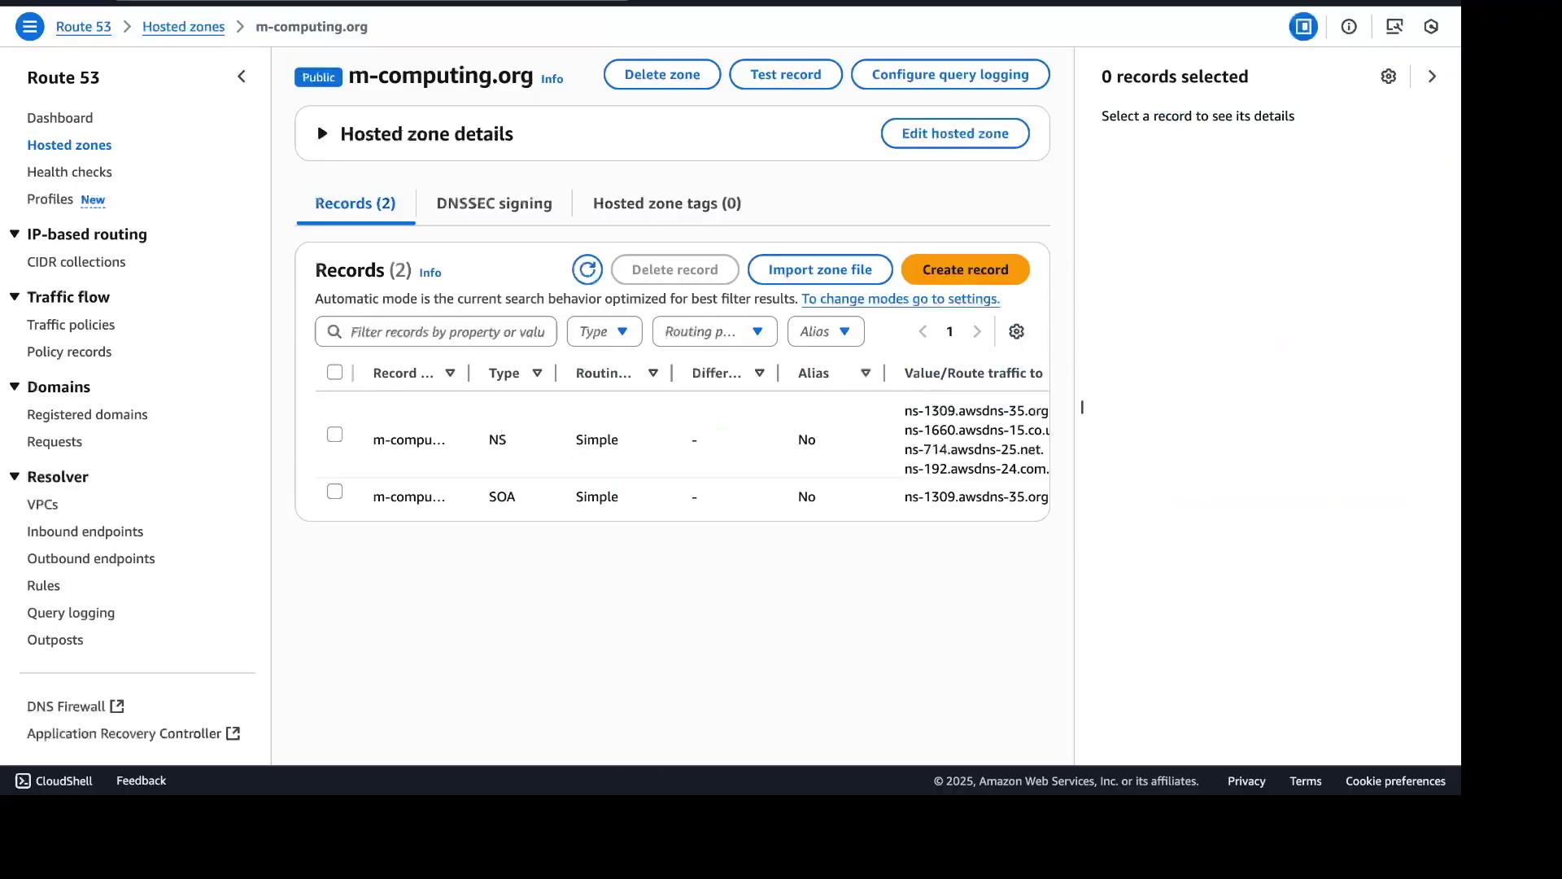
left_click(938, 271)
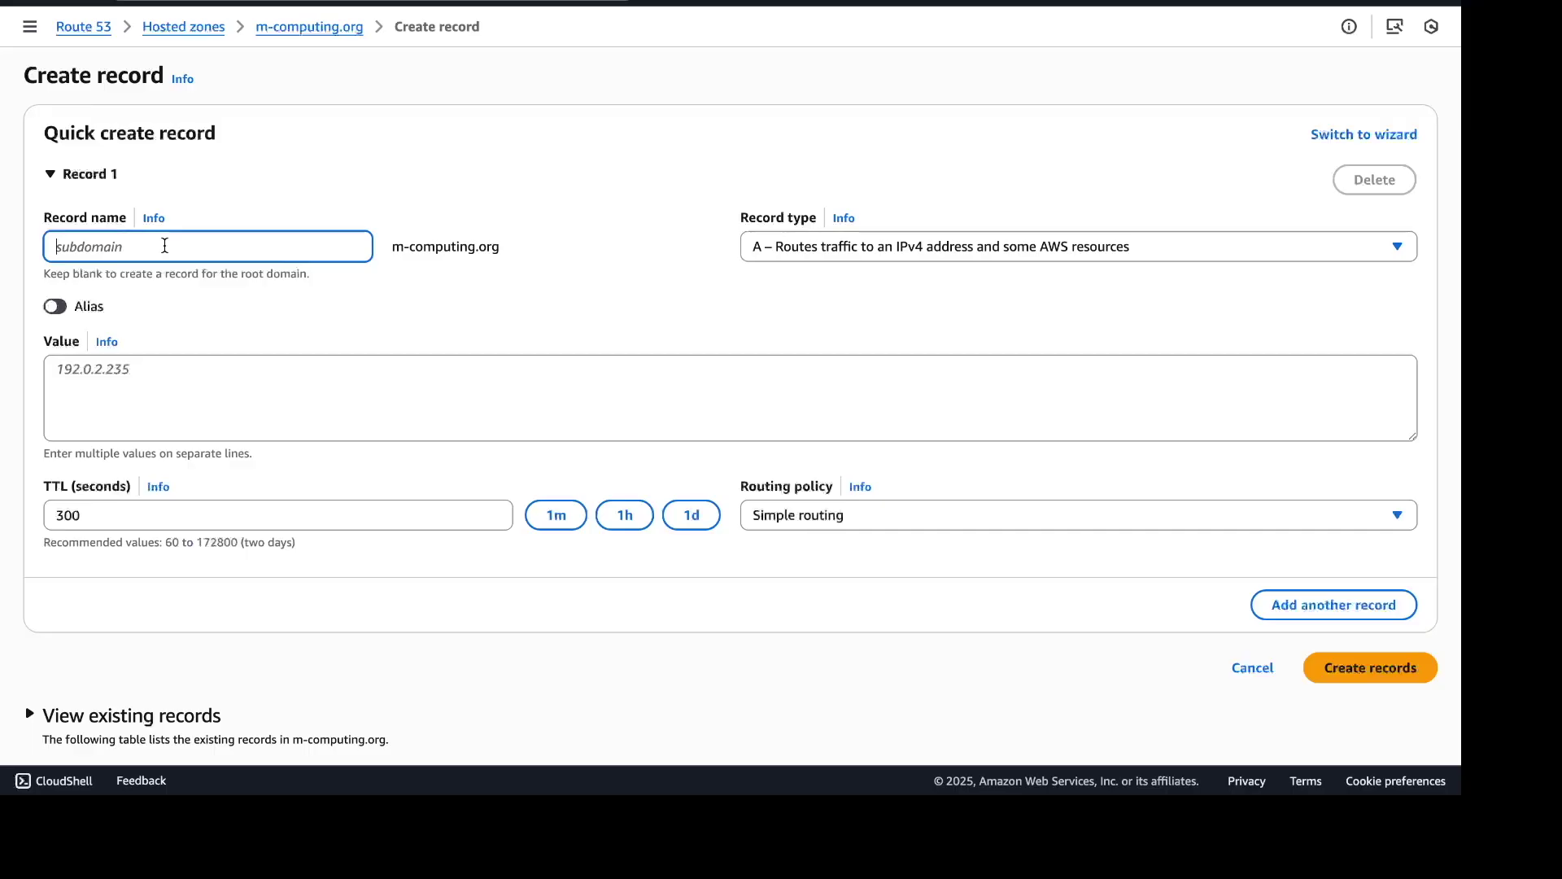
key("ctrl+v")
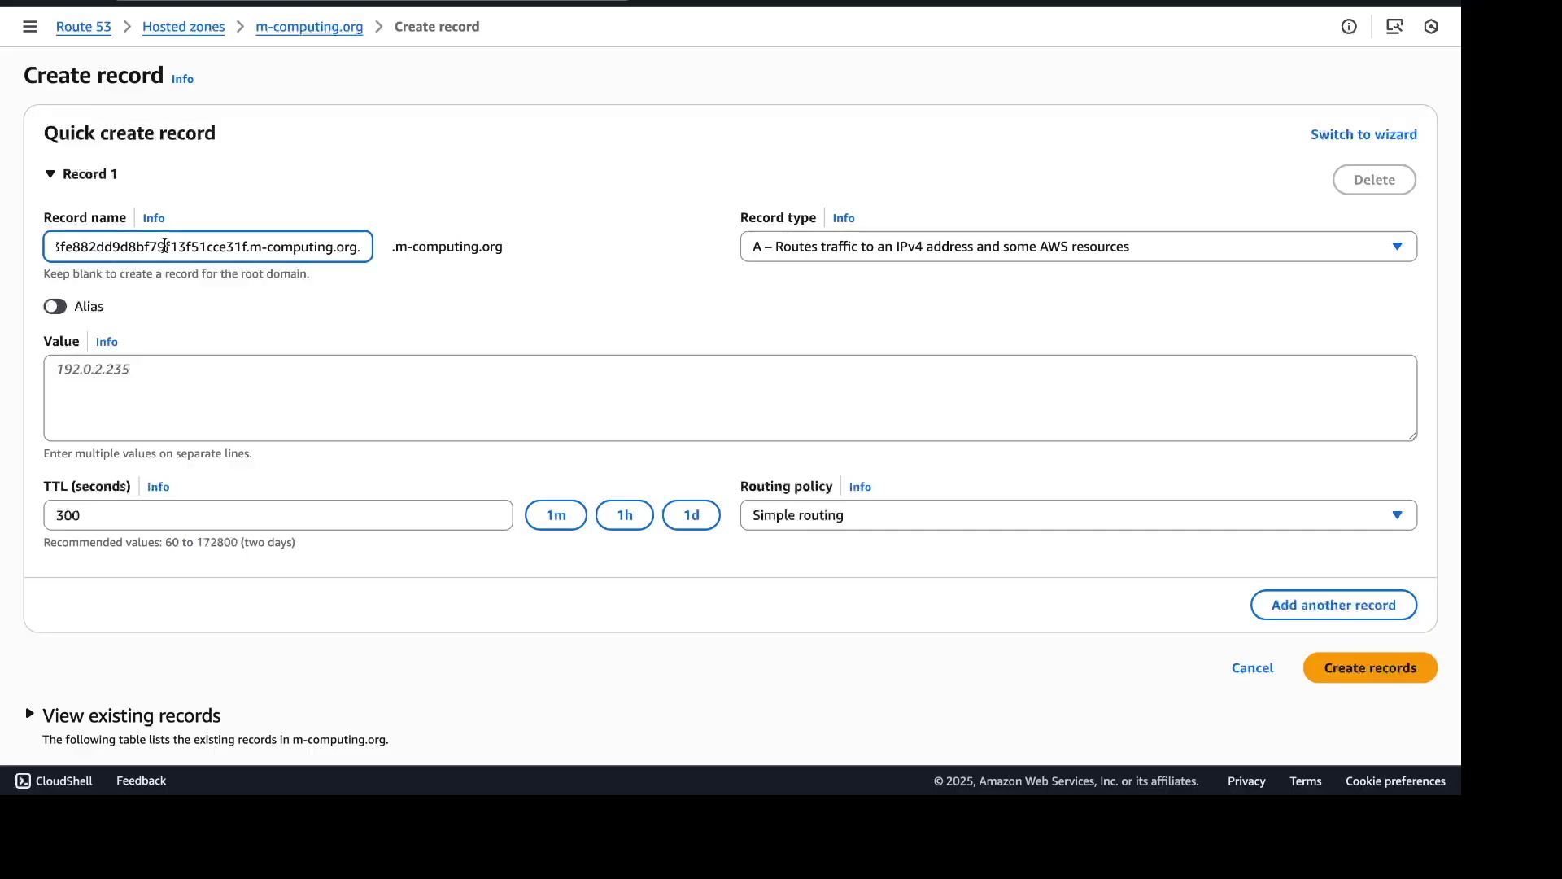
key("BackSpace")
key("BackSpace")
key("BackSpace")
key("BackSpace")
key("BackSpace")
key("BackSpace")
key("BackSpace")
key("BackSpace")
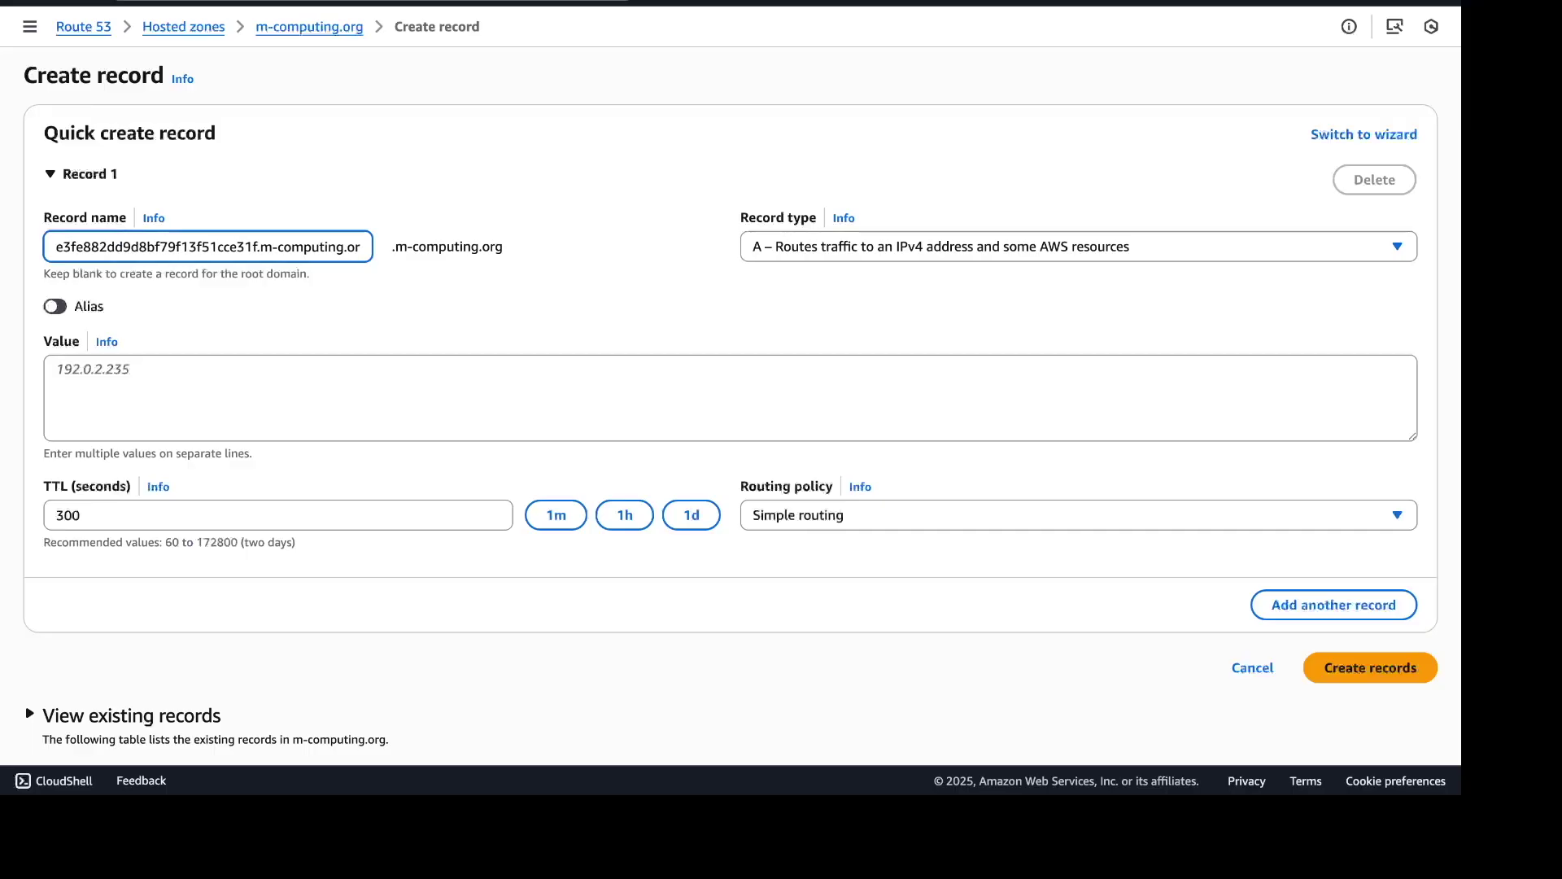
key("BackSpace")
key("BackSpace")
key("BackSpace")
key("BackSpace")
key("BackSpace")
key("BackSpace")
key("BackSpace")
key("BackSpace")
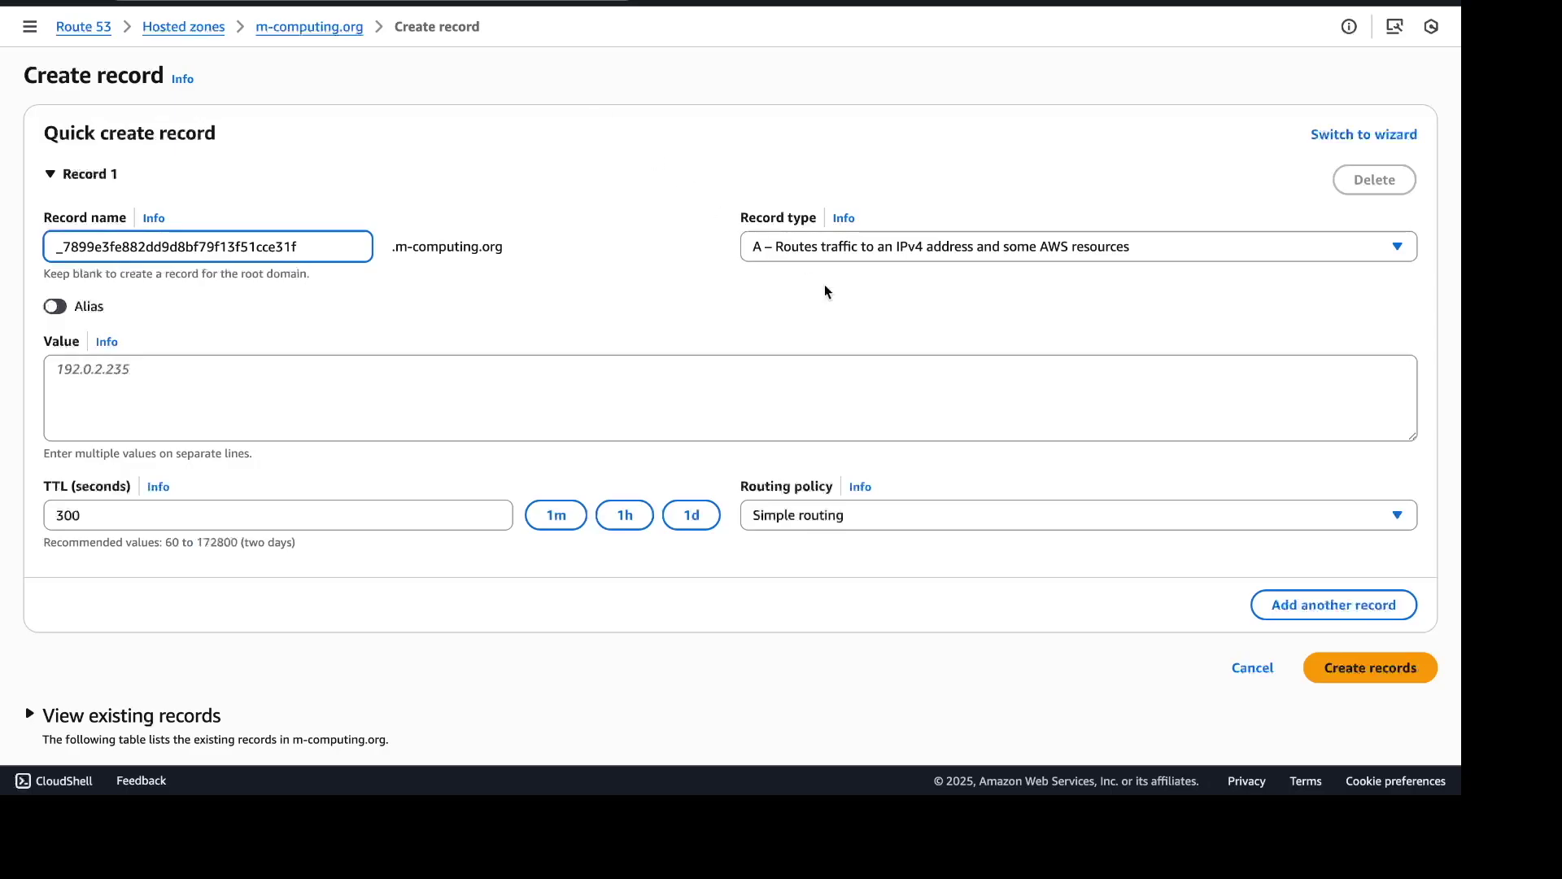
- Set the record type to CNAME and enter the certificate's CNAME value as the record's value, without the trailing dot
left_click(903, 250)
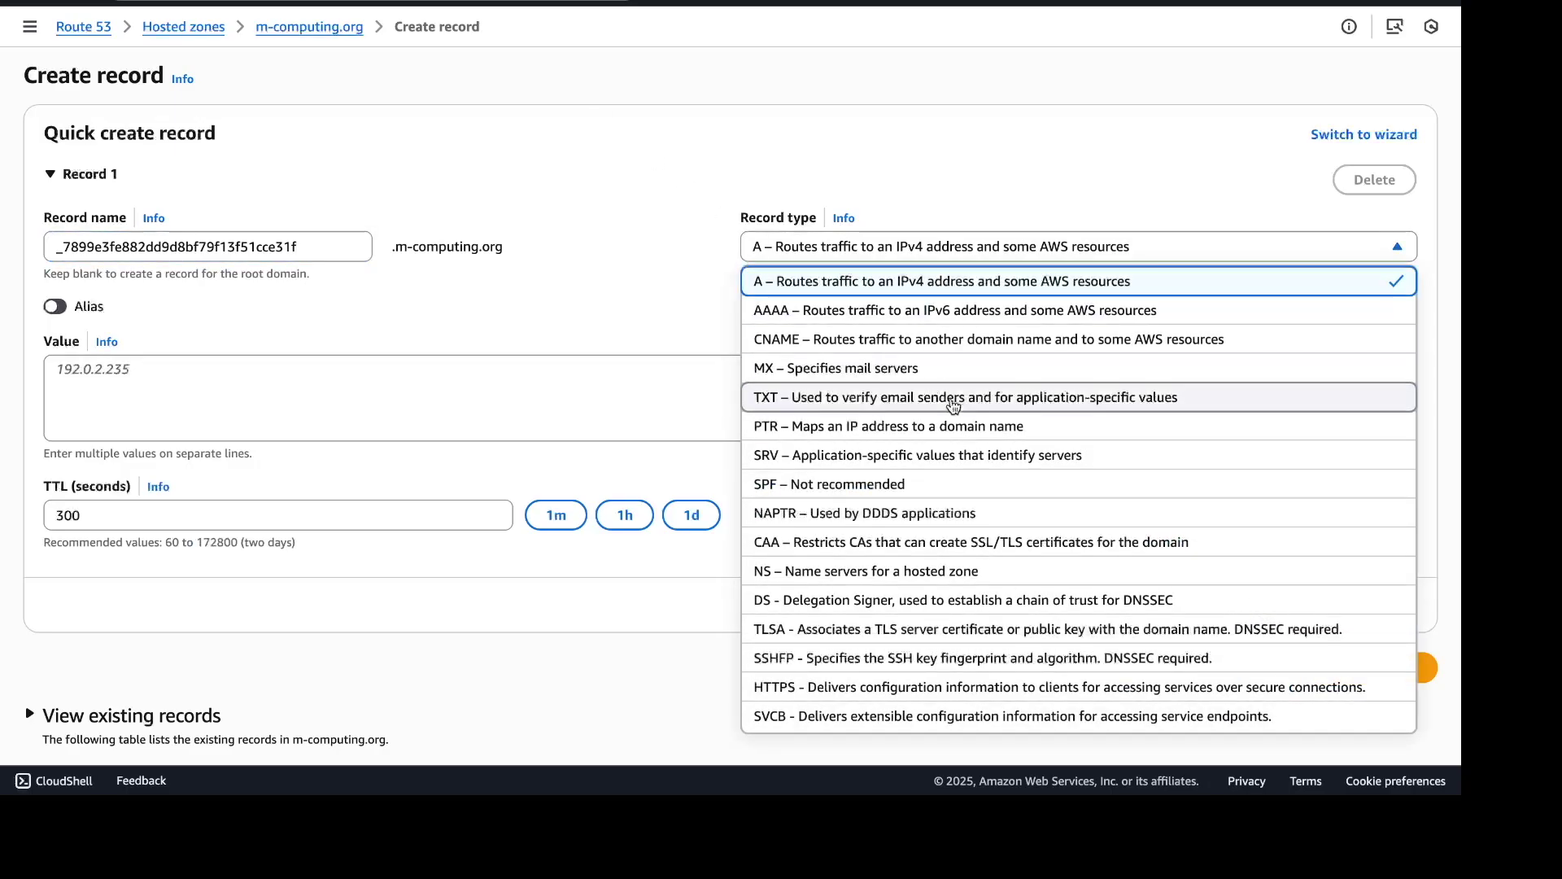
left_click(977, 346)
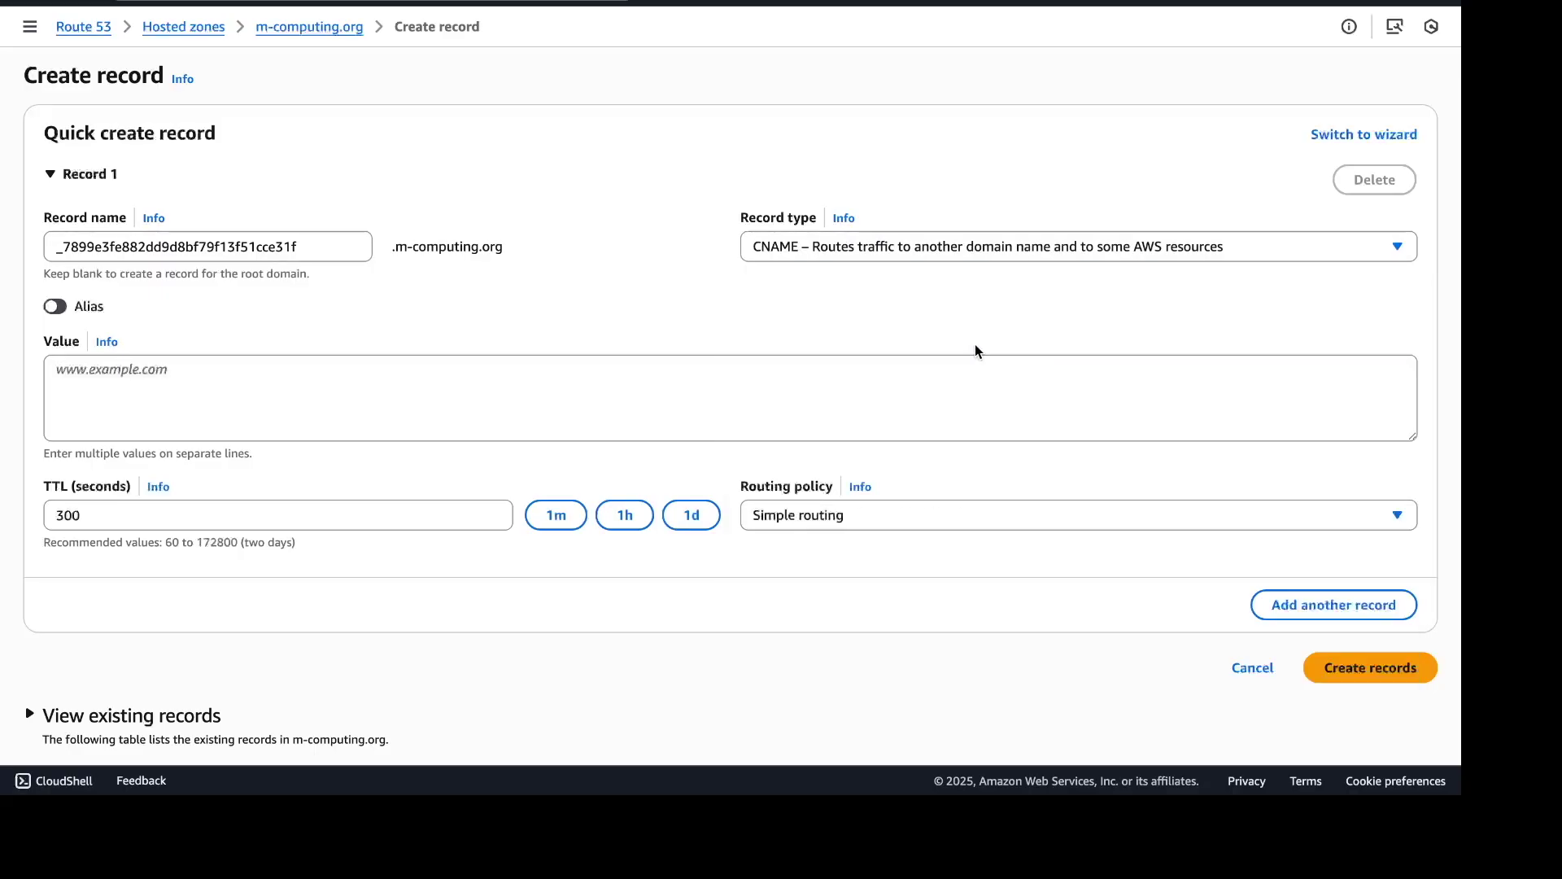
left_click(585, 3)
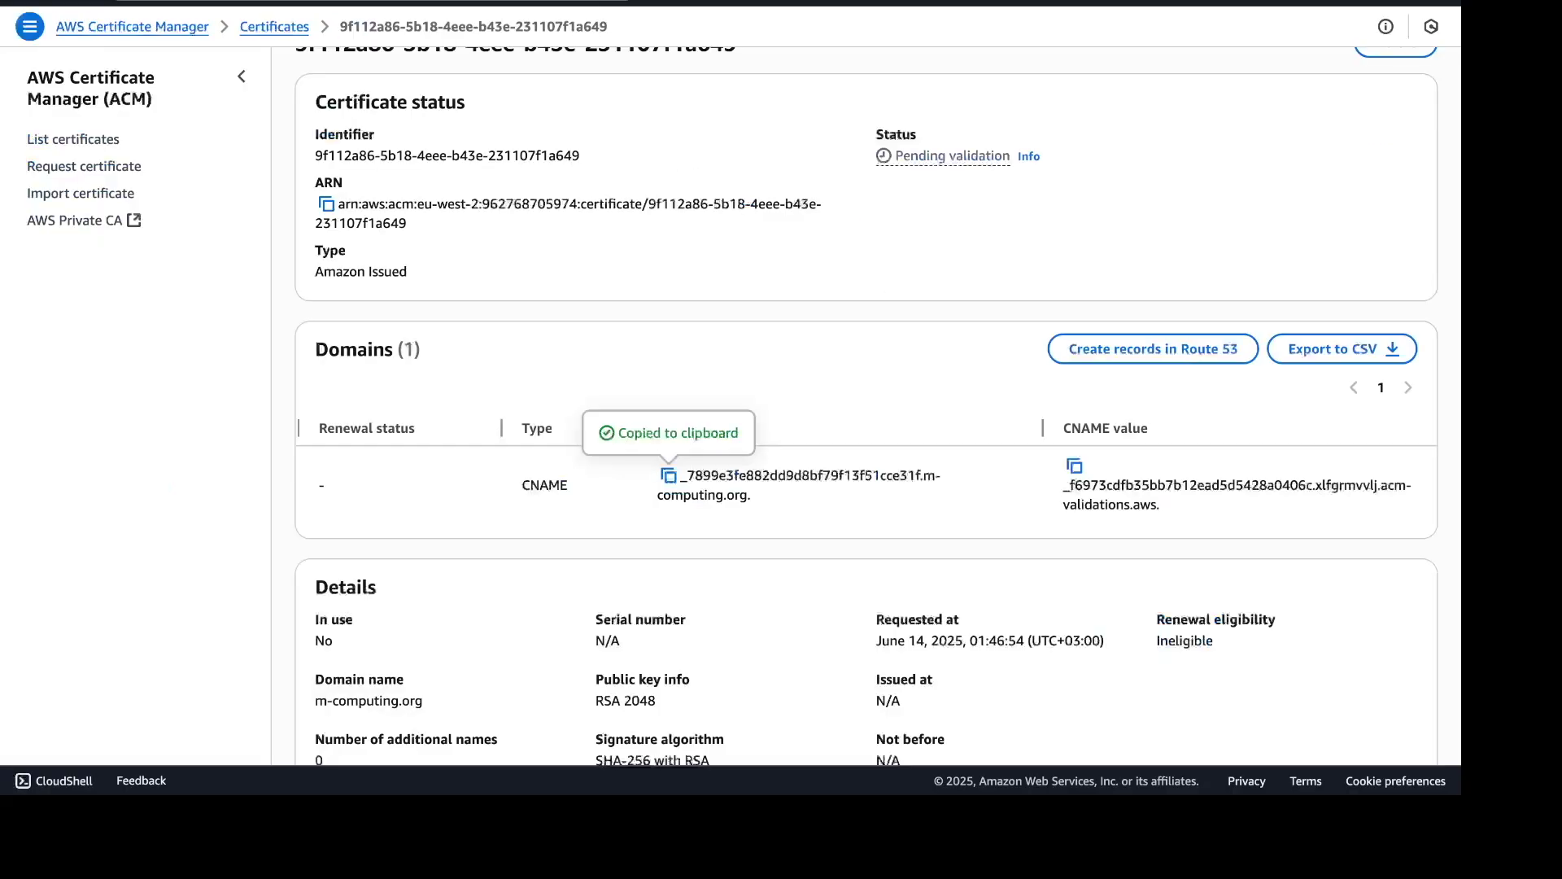
left_click(1077, 466)
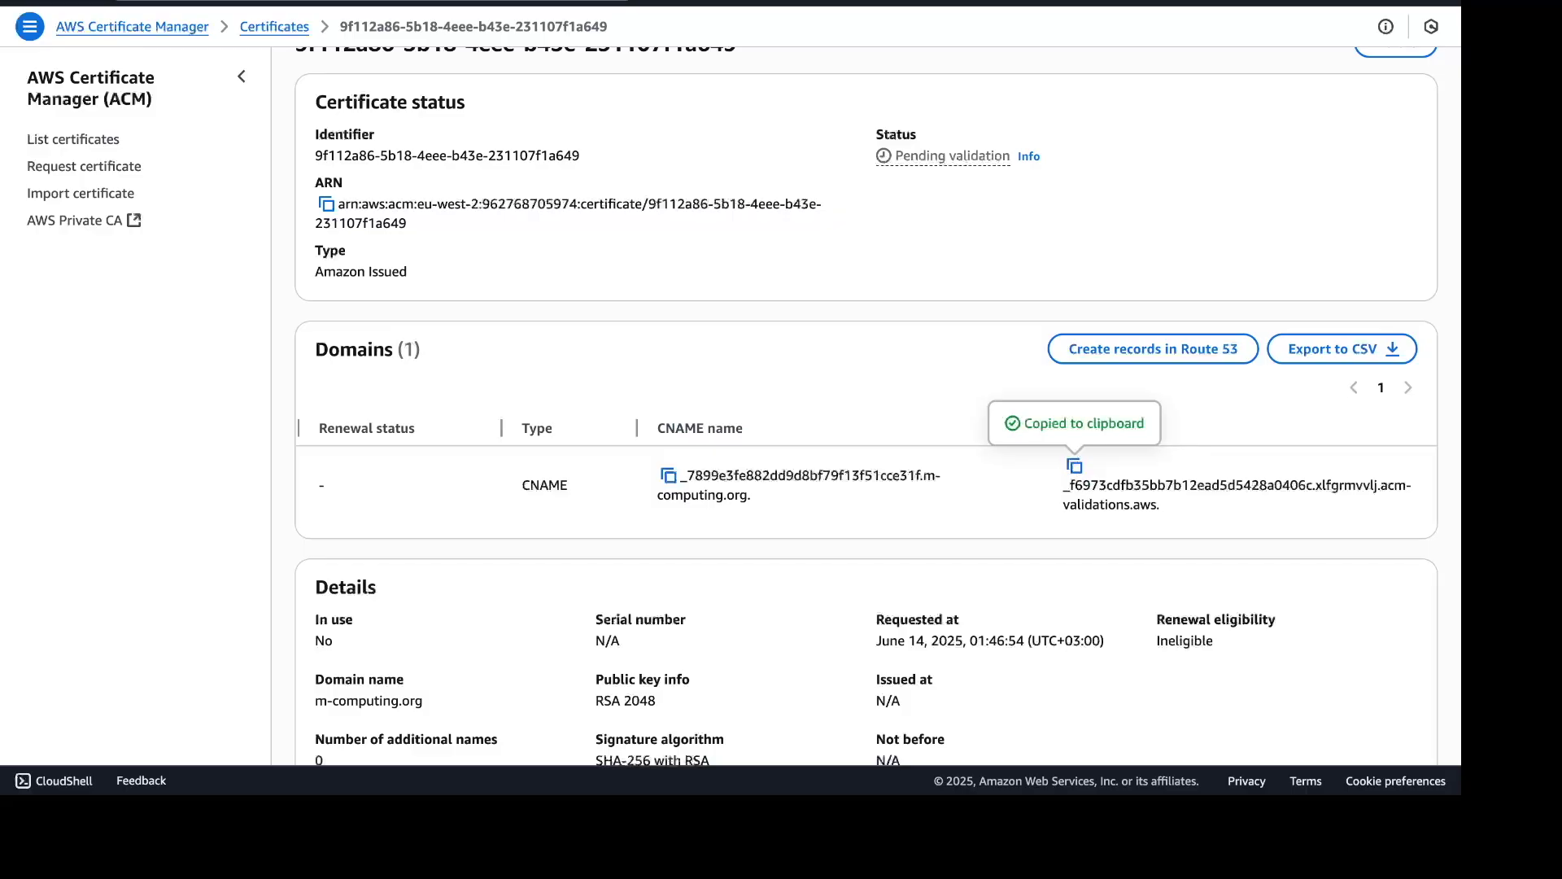
left_click(625, 3)
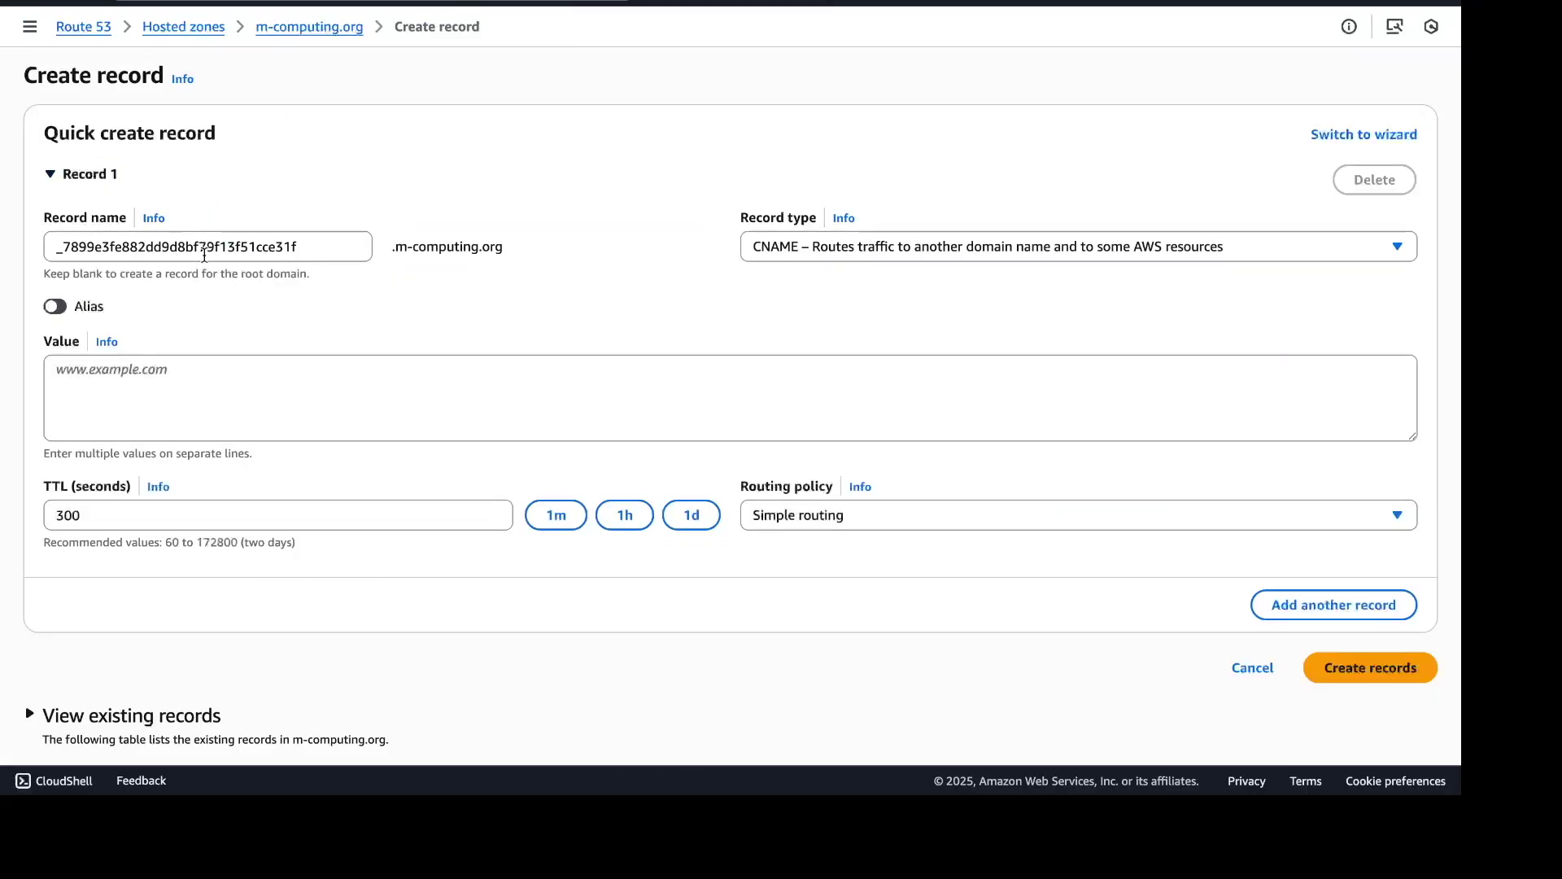
left_click(242, 363)
key("ctrl+v")
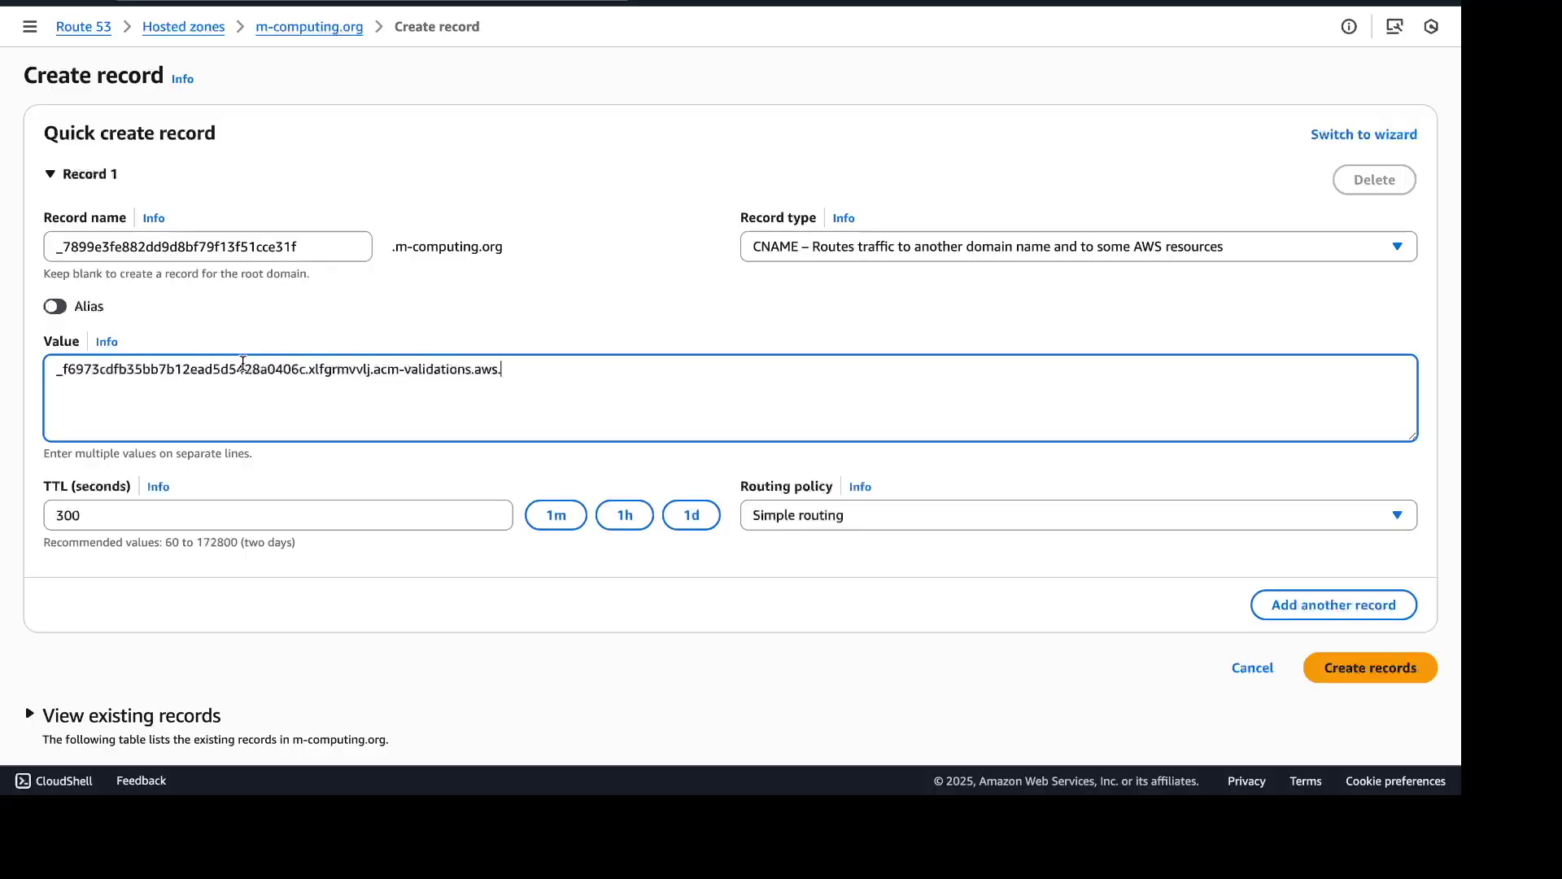
key("BackSpace")
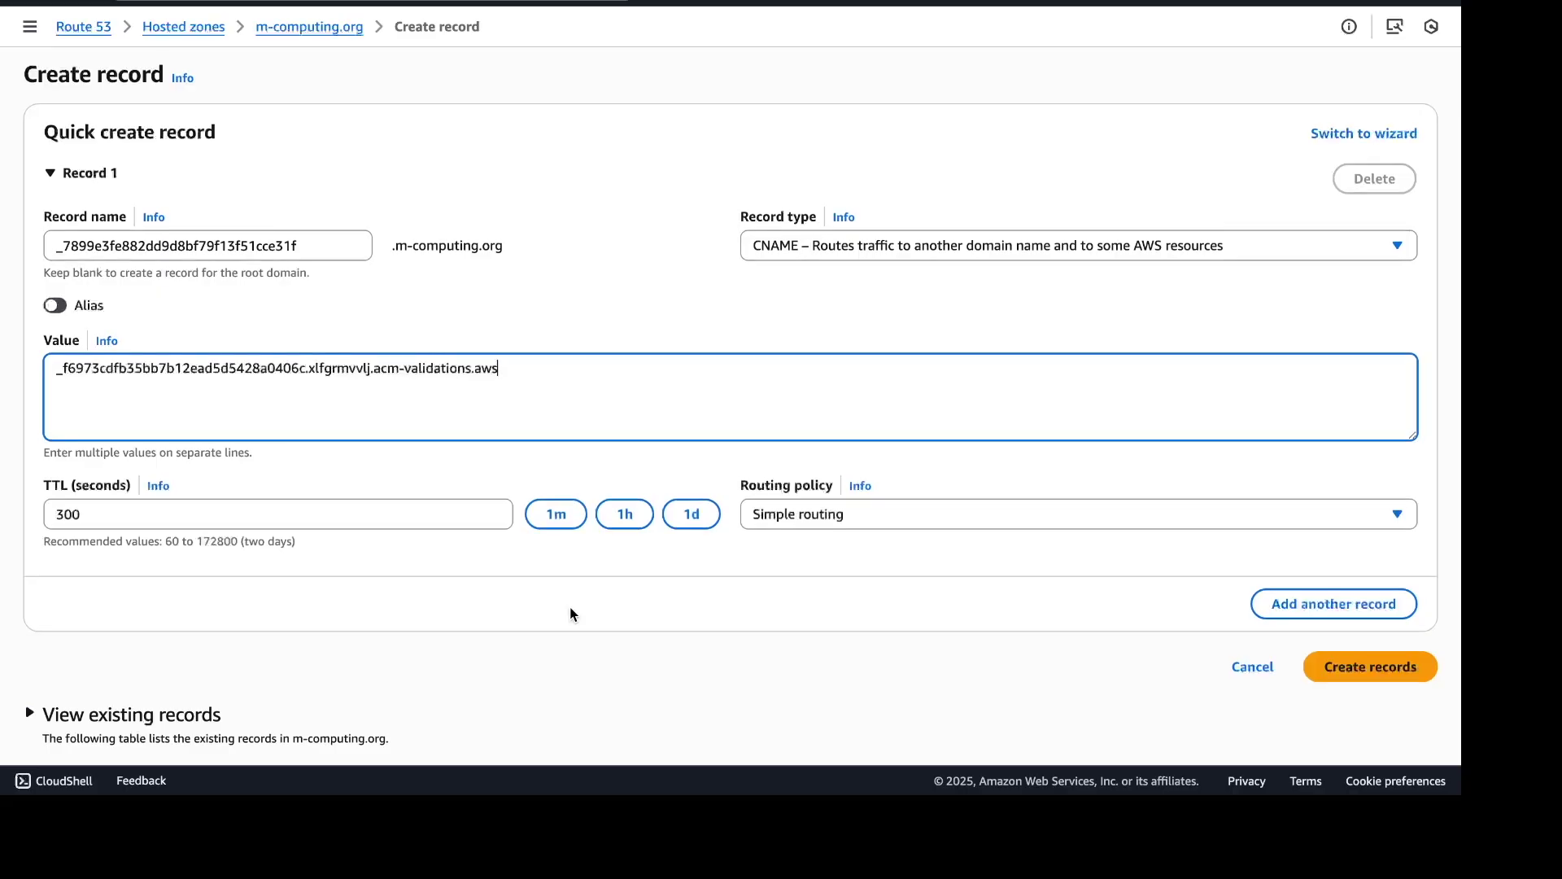
- Create the CNAME record with TTL 300 and simple routing, and go back to the ACM certificate to check its status
scroll(570, 607, "down", 1)
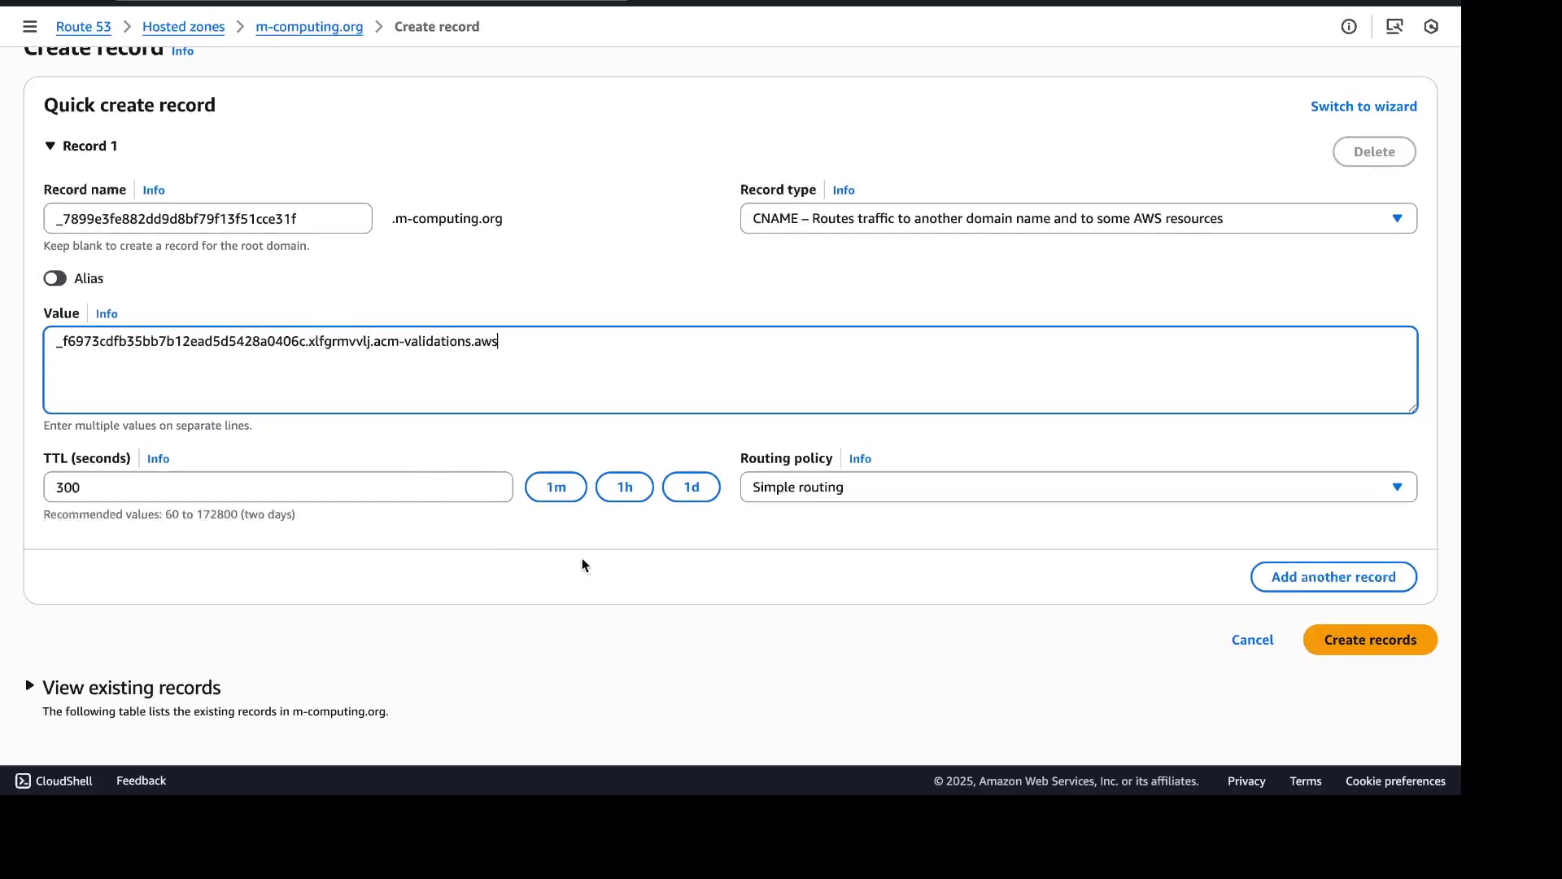
scroll(895, 687, "down", 1)
left_click(1347, 642)
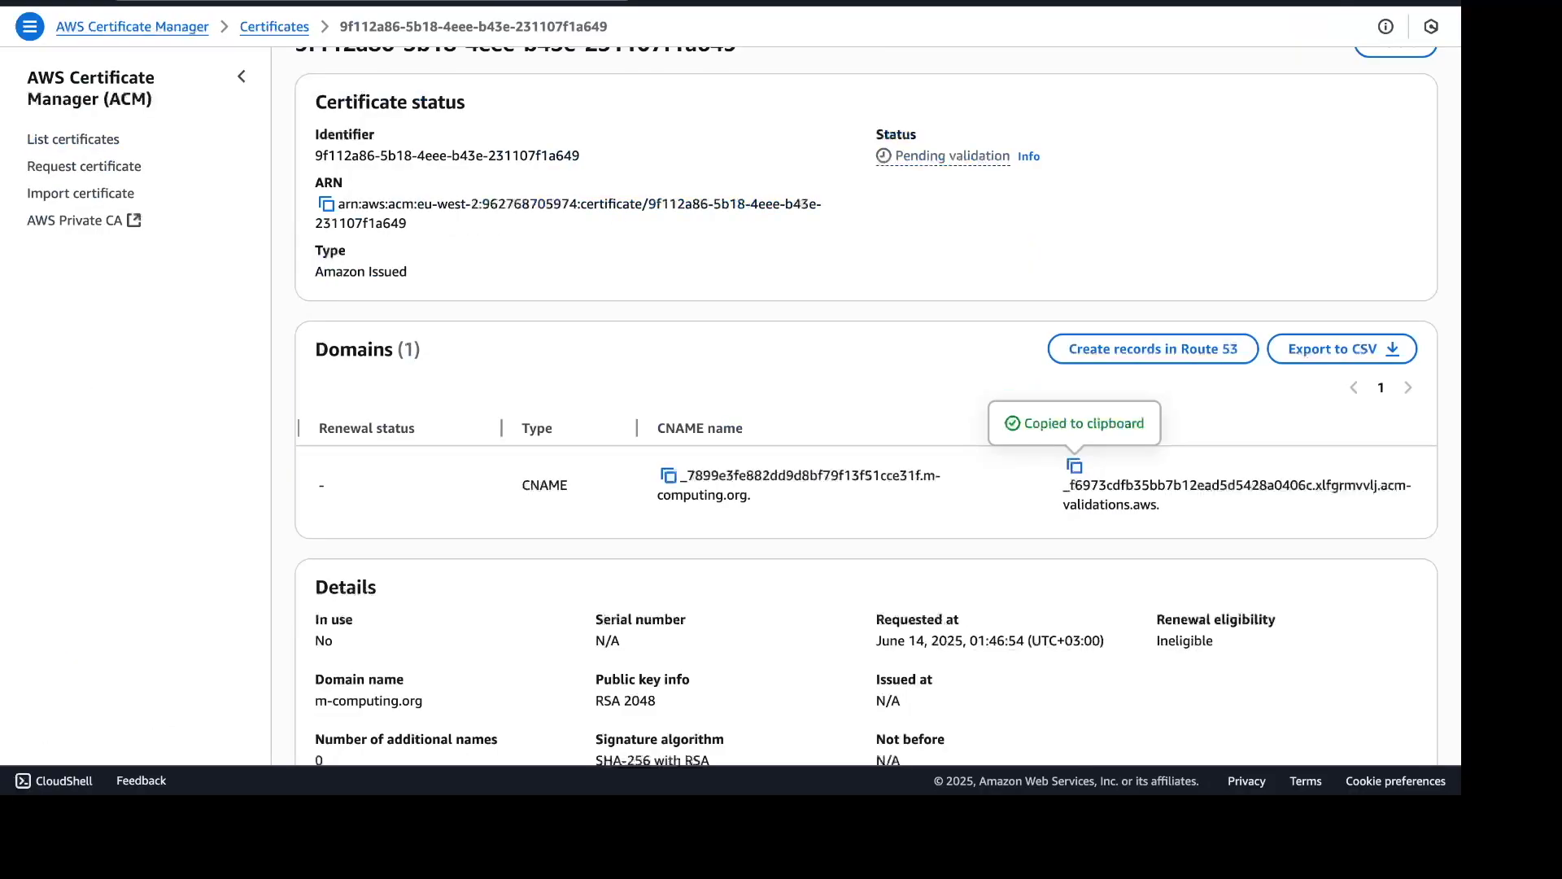
scroll(948, 310, "up", 2)
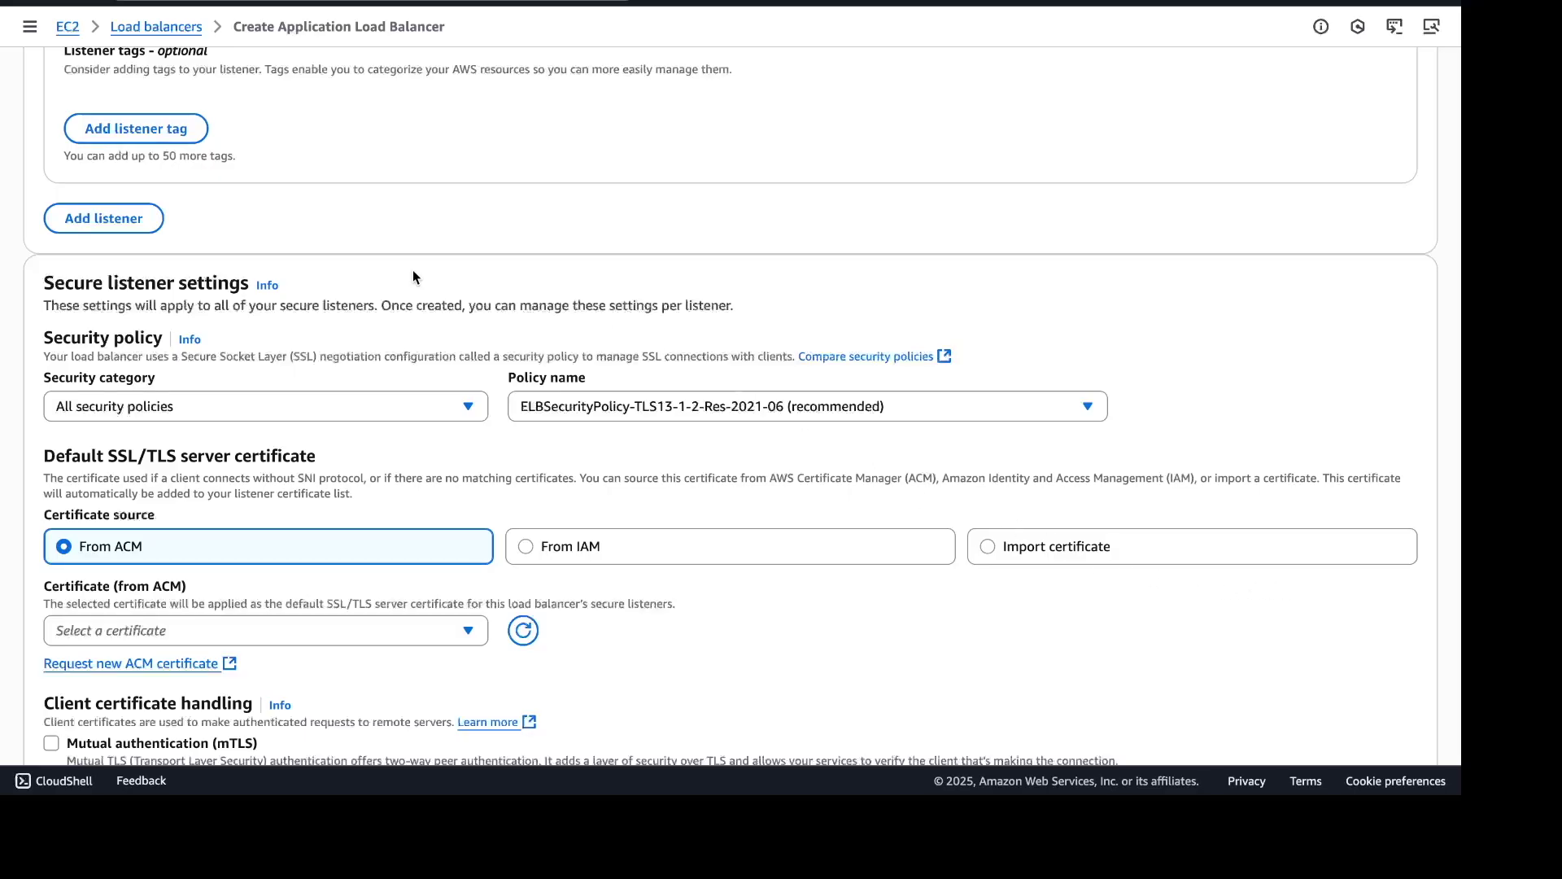
- Refresh the load balancer's ACM certificate list and select m-computing.org as the default SSL/TLS server certificate
left_click(526, 633)
left_click(466, 632)
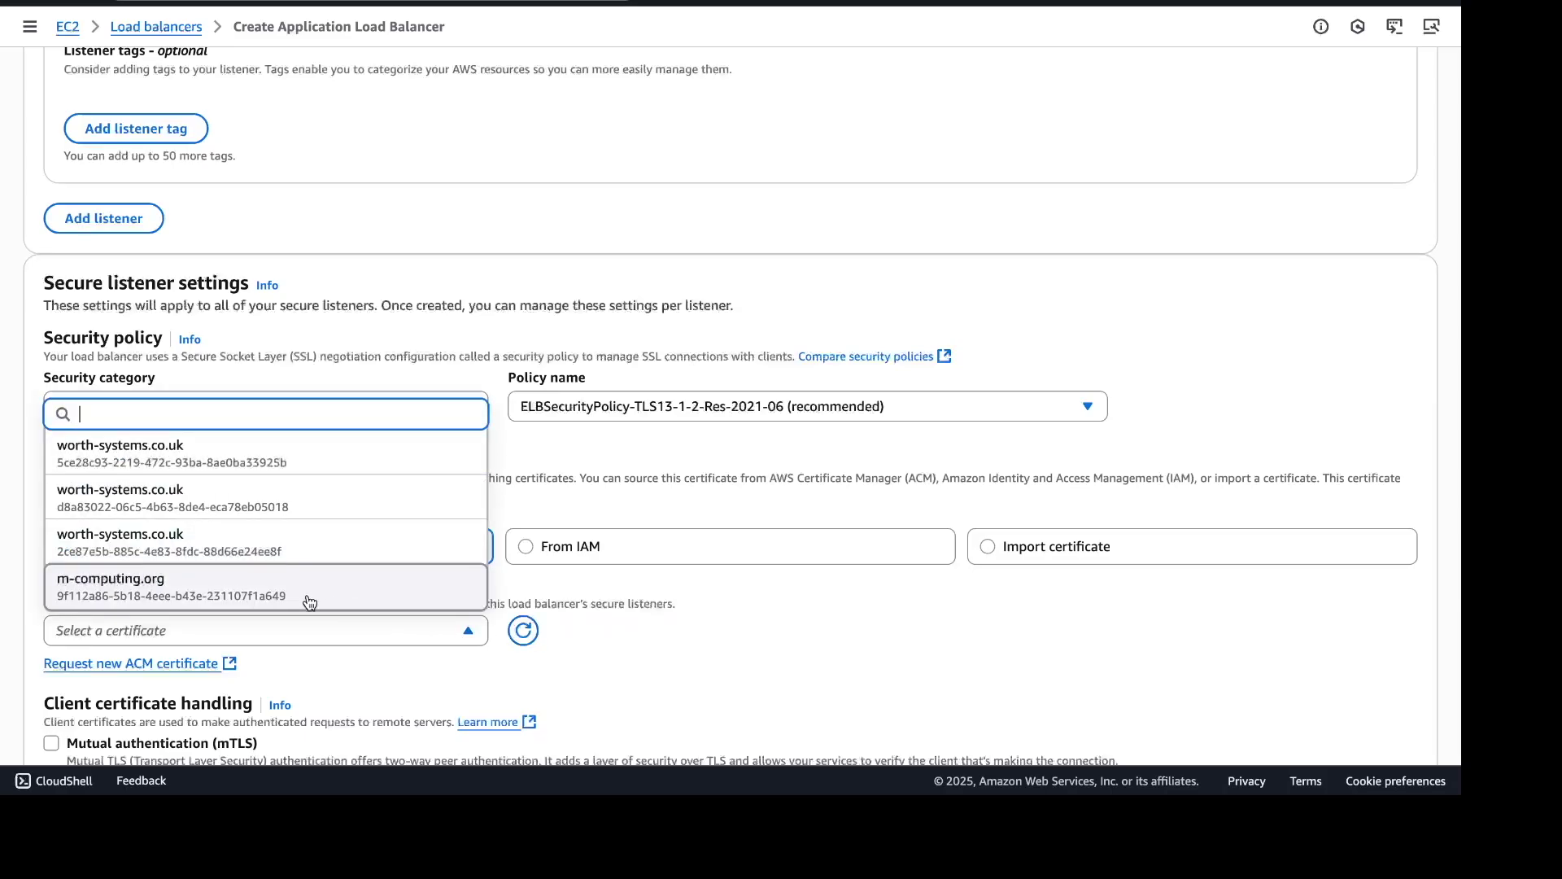
left_click(309, 602)
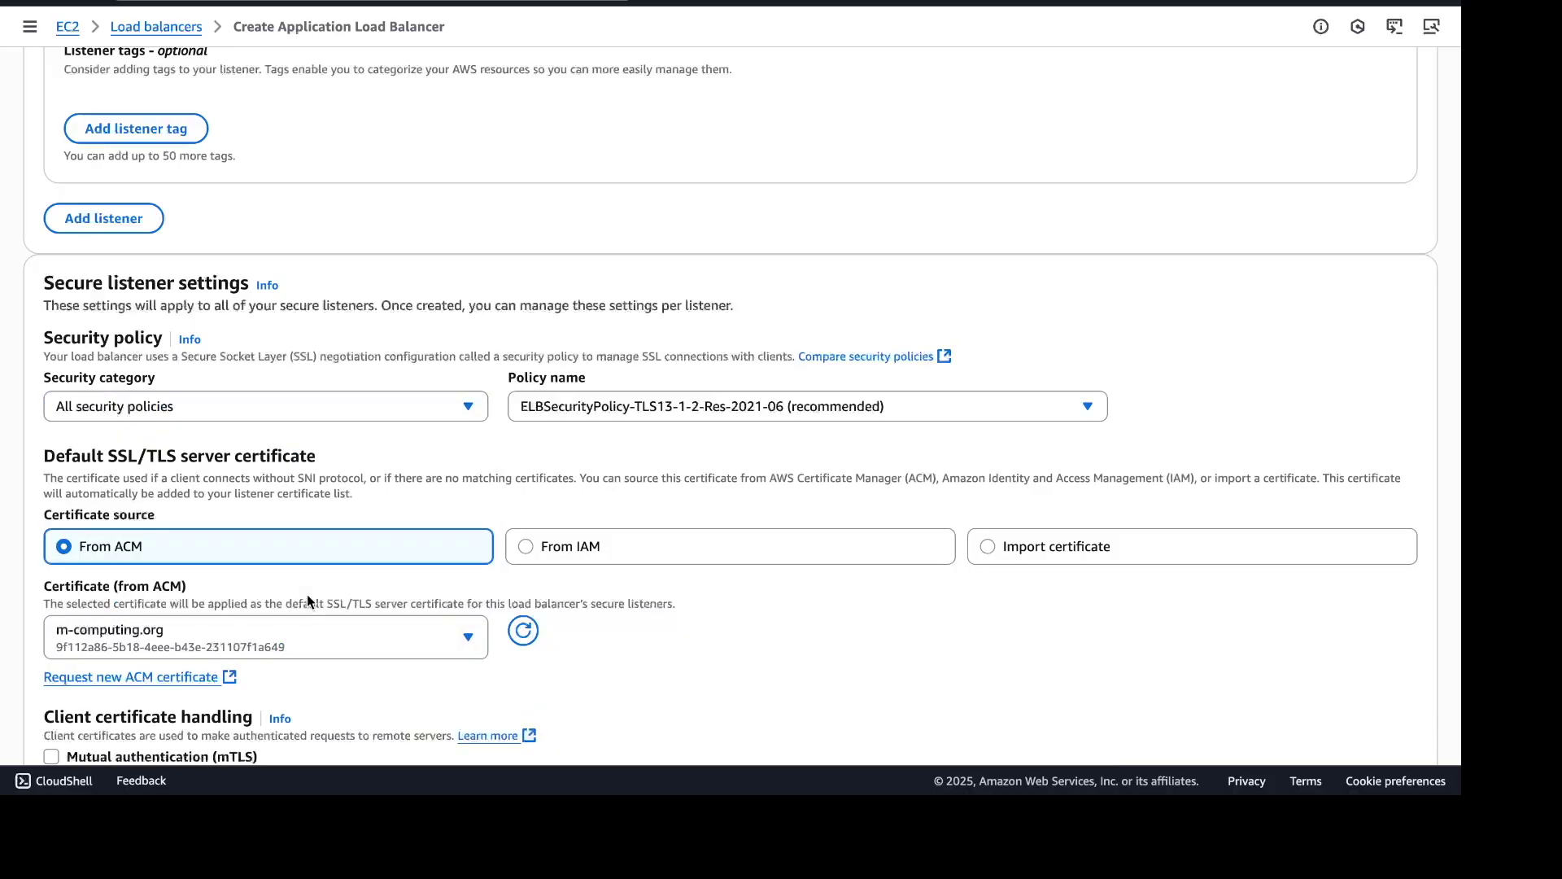
- Create the load balancer ecs-ss-alb without service integrations and refresh its details to check the provisioning status
scroll(1100, 327, "down", 5)
scroll(1101, 326, "down", 4)
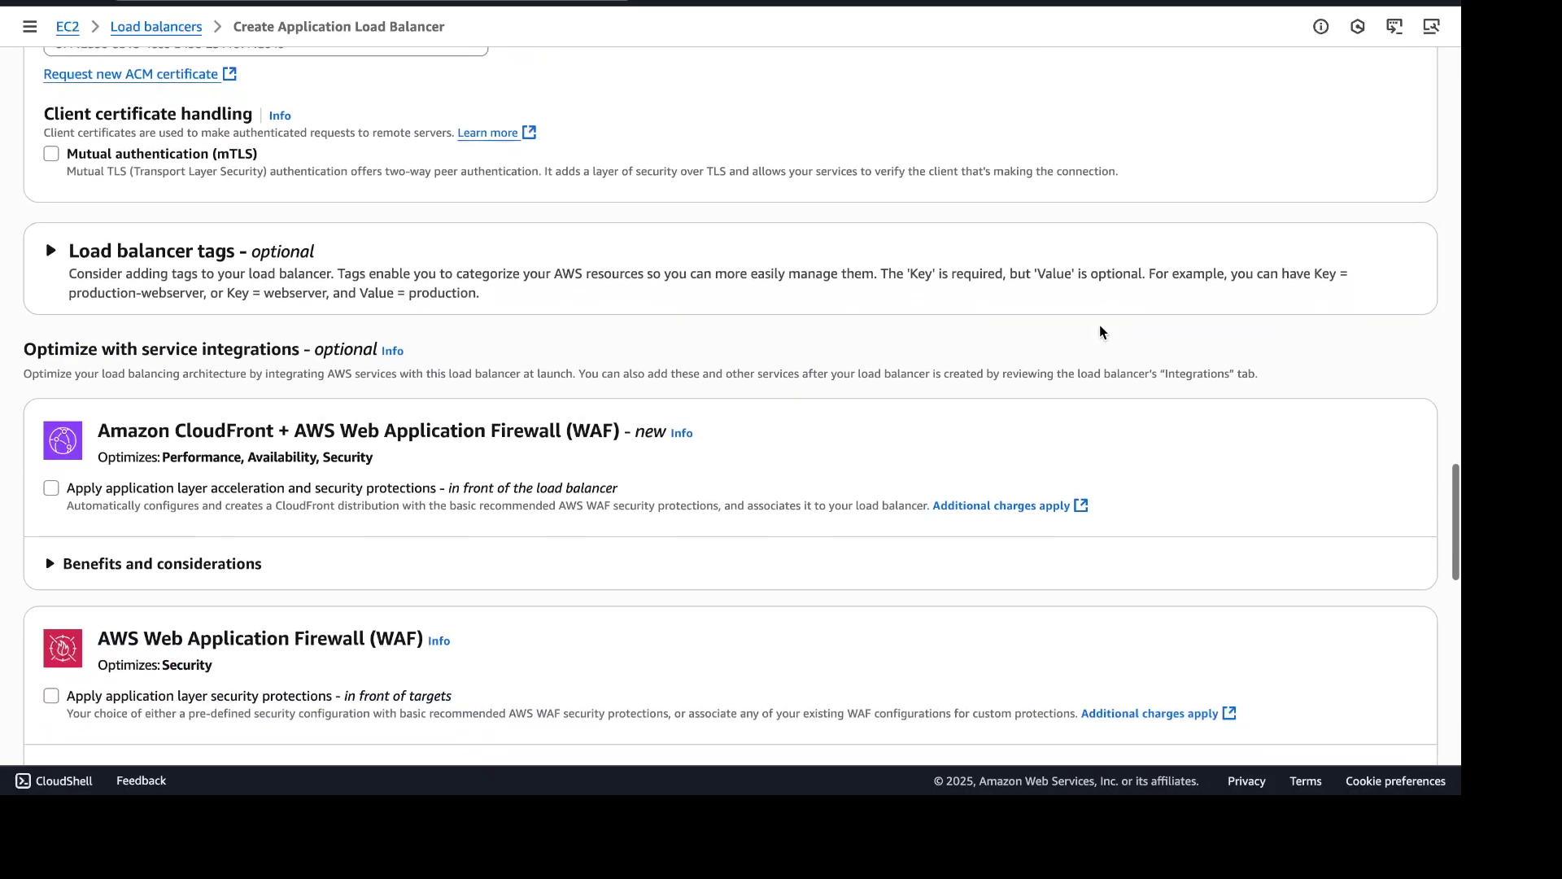
scroll(1100, 326, "down", 6)
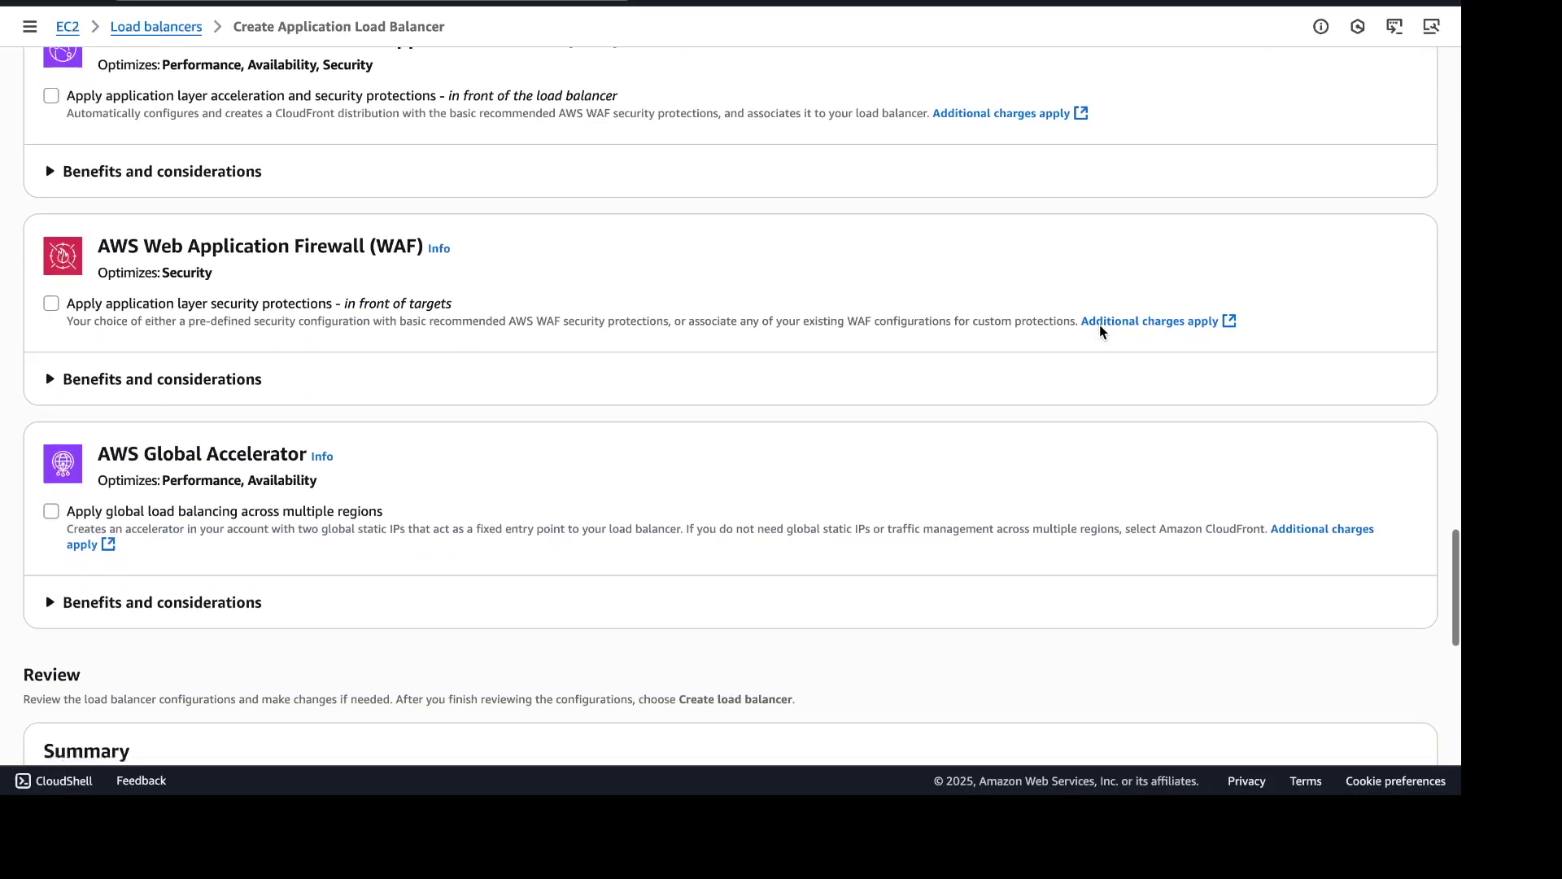
scroll(1100, 325, "down", 5)
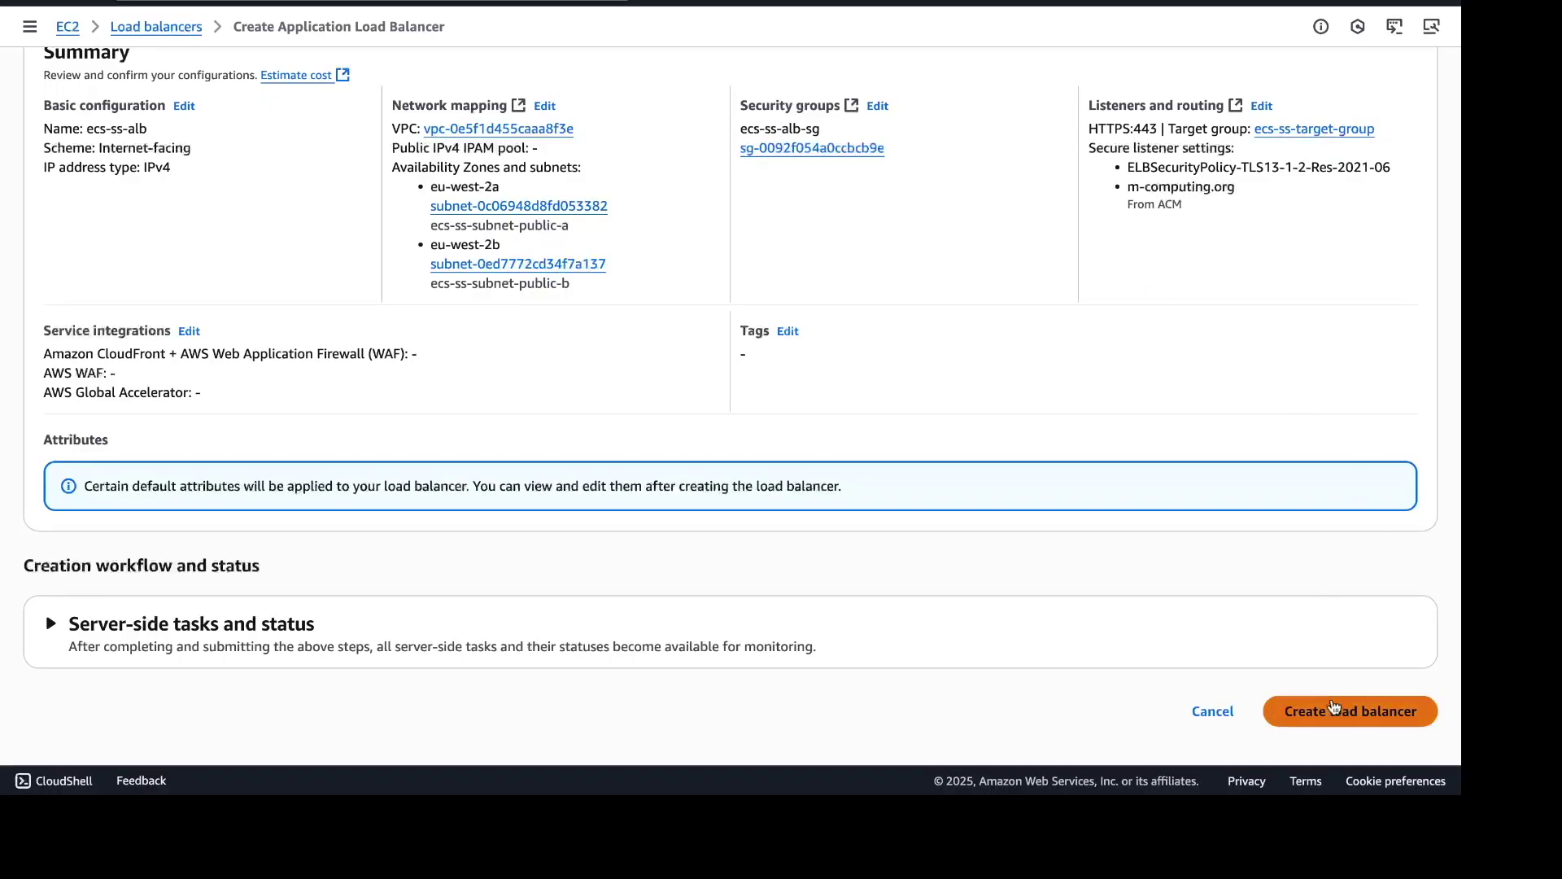
left_click(1354, 715)
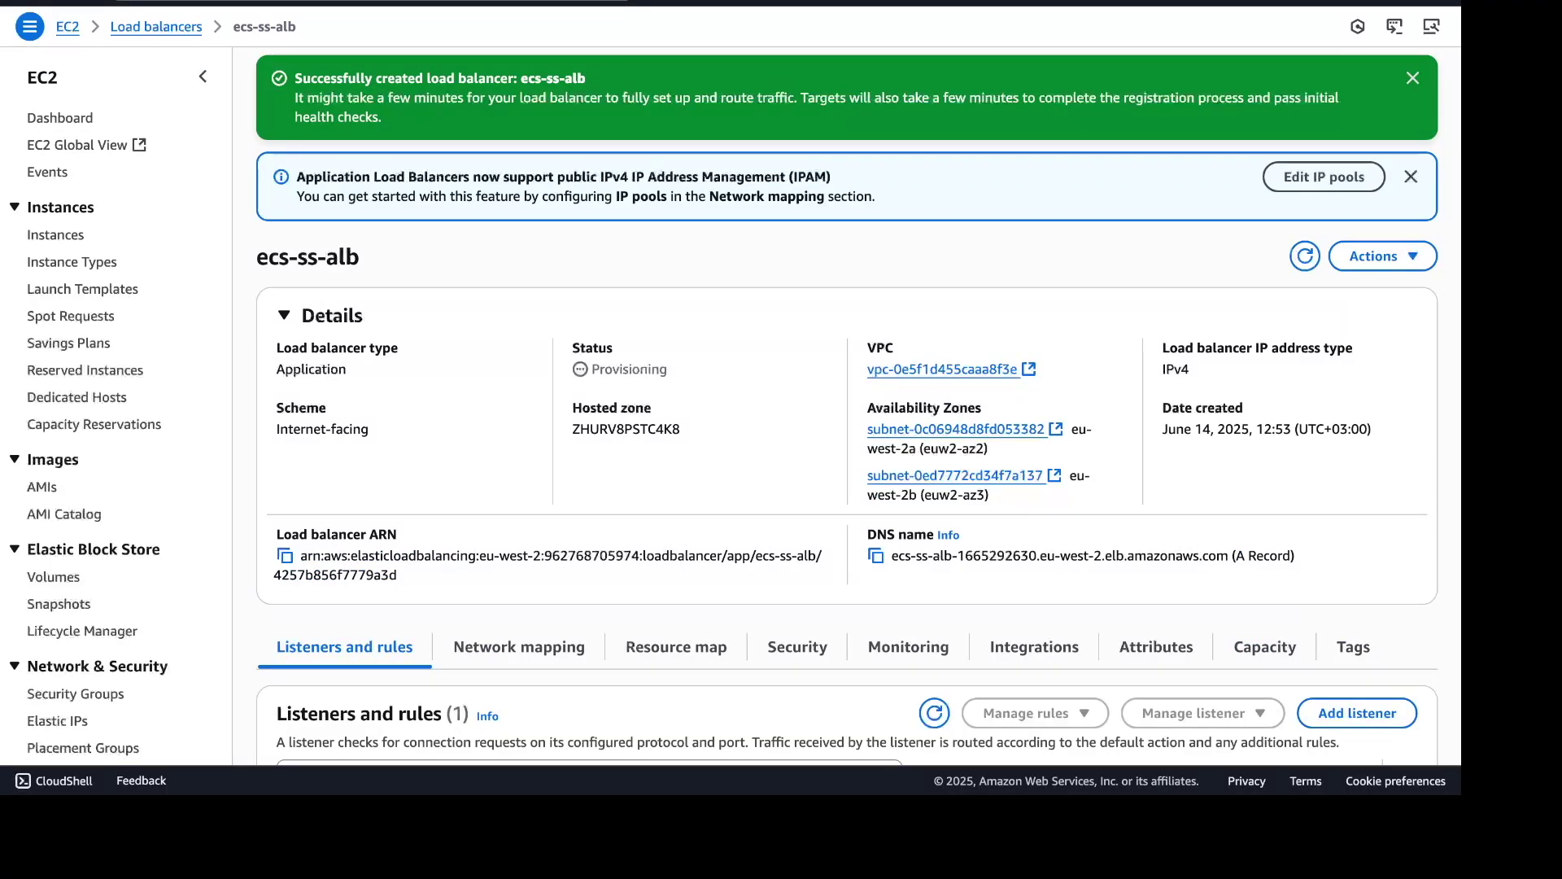
left_click(1306, 269)
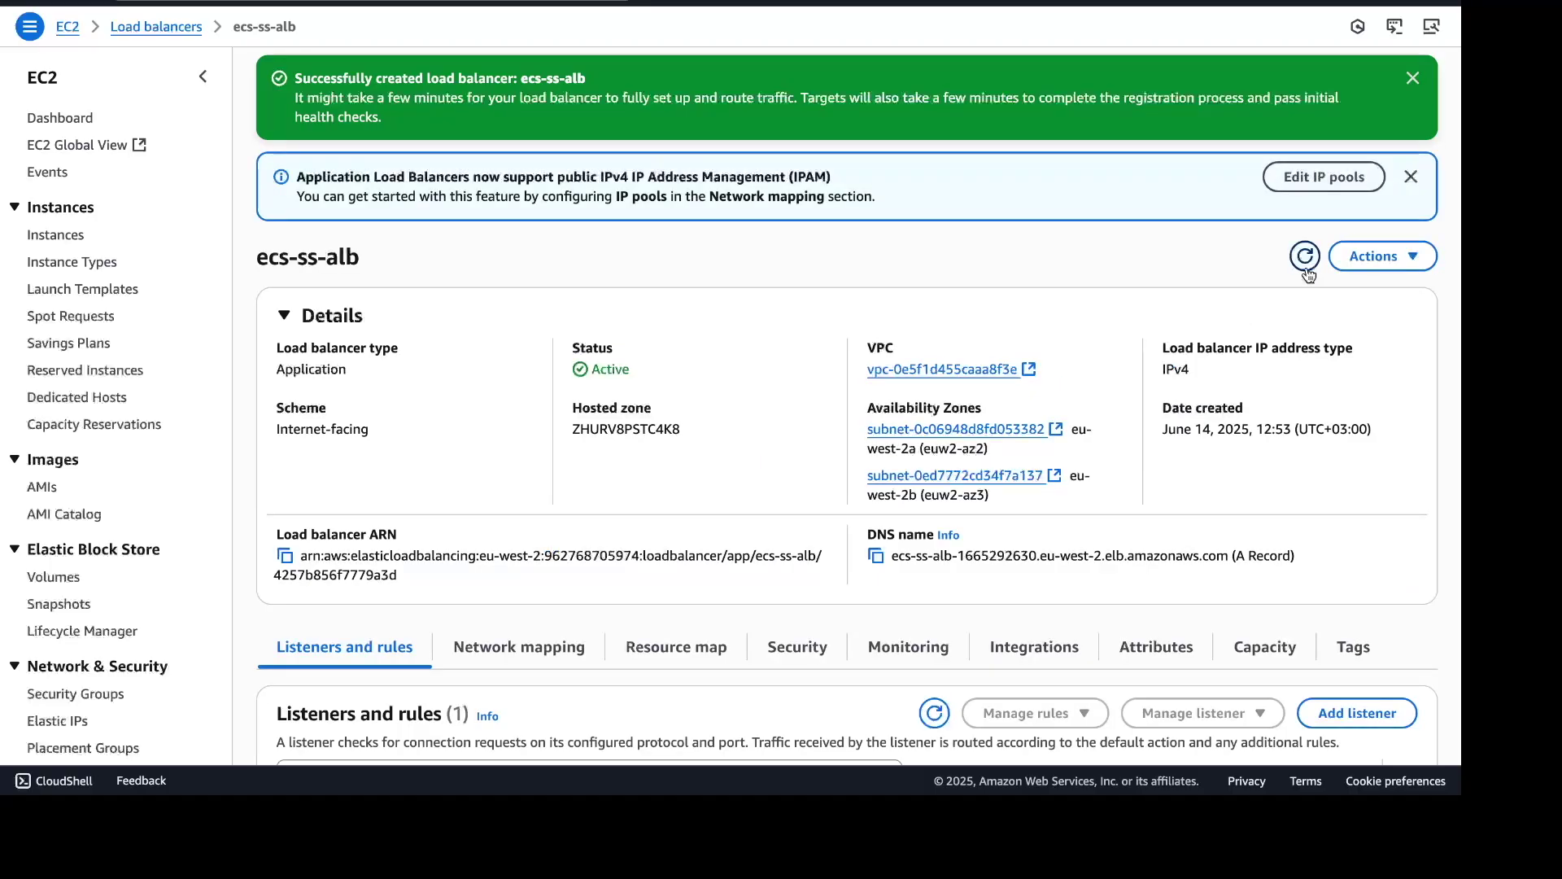